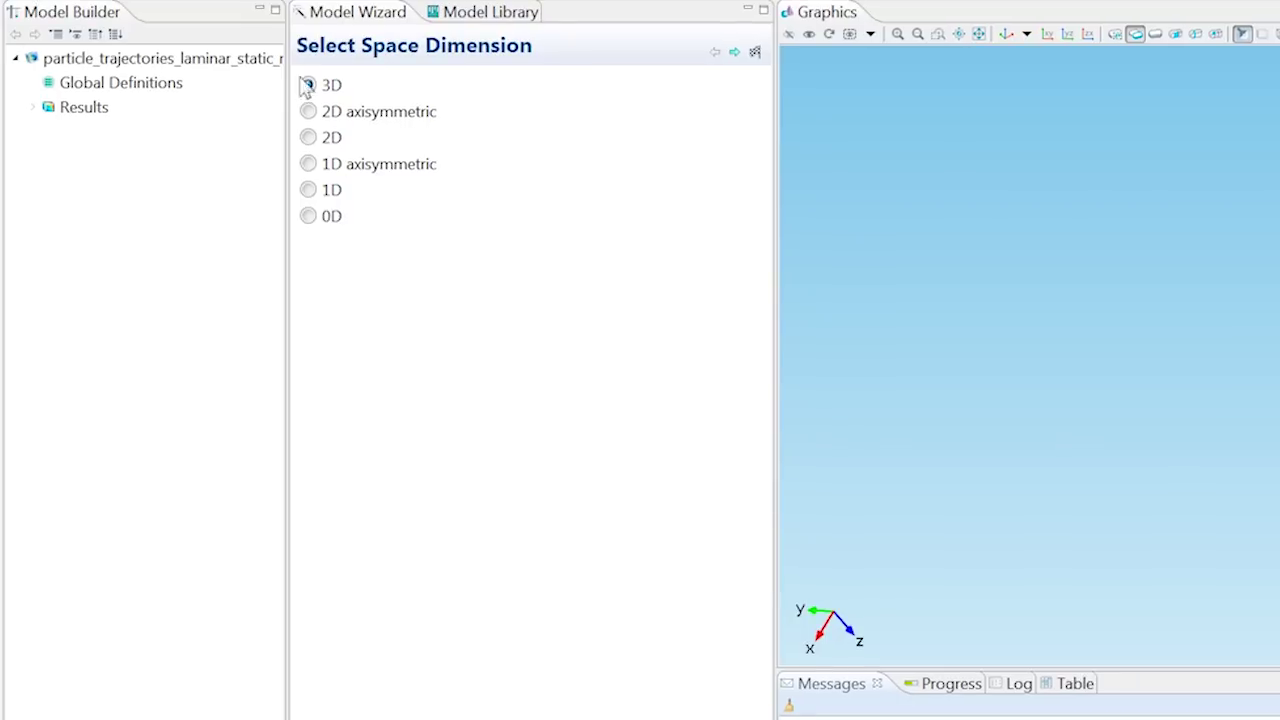
# Step: Start a 3D model with Laminar Flow (spf) physics and a Stationary study
pyautogui.click(306, 86)
pyautogui.click(734, 51)
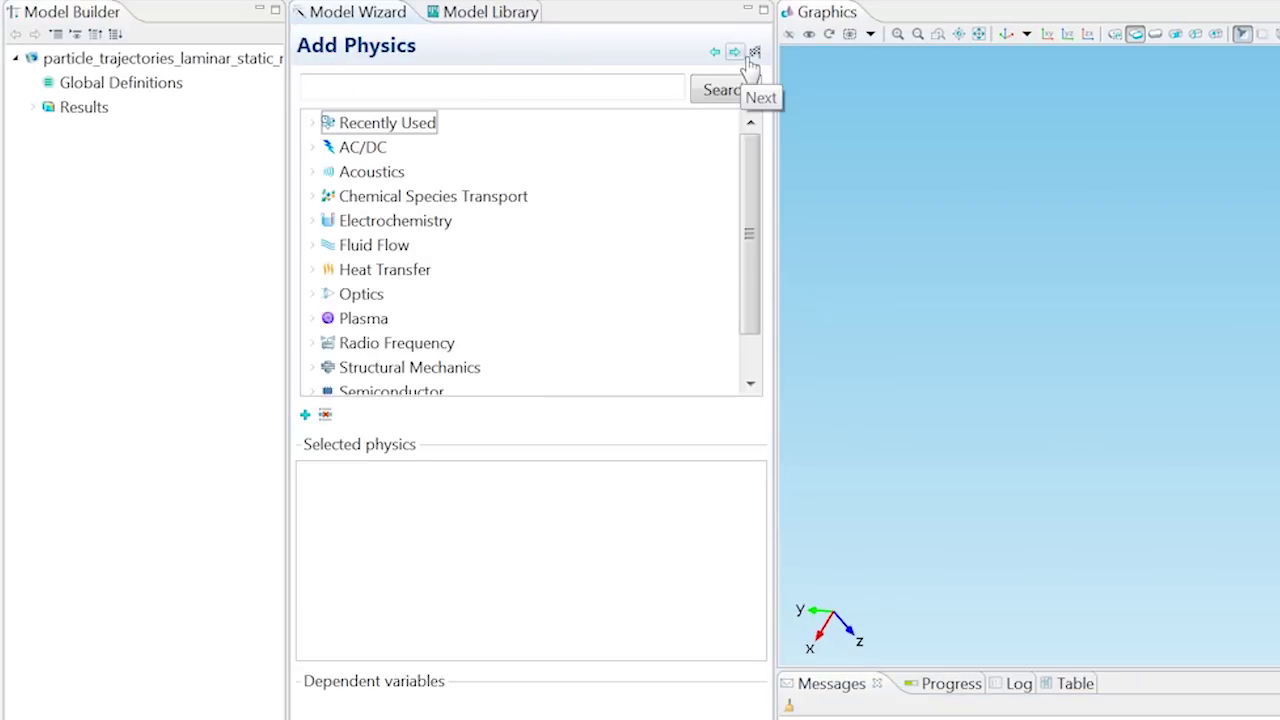
pyautogui.click(313, 246)
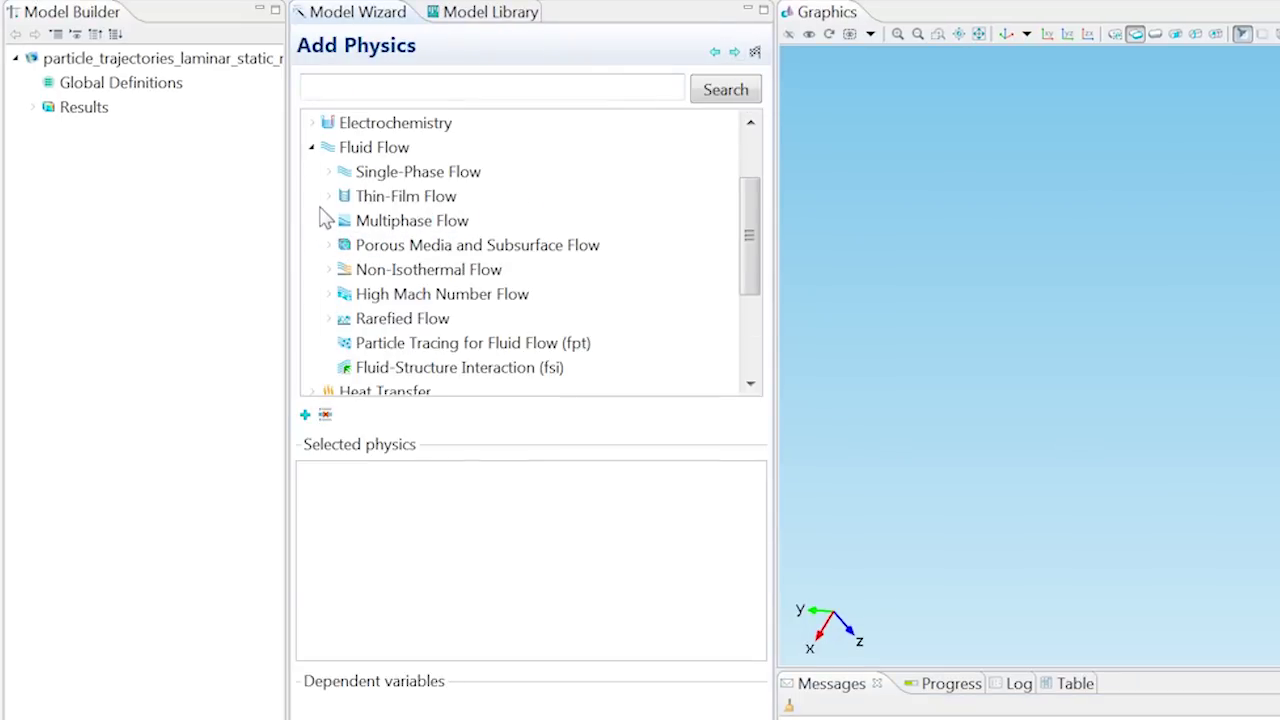
pyautogui.click(328, 173)
pyautogui.rightClick(365, 200)
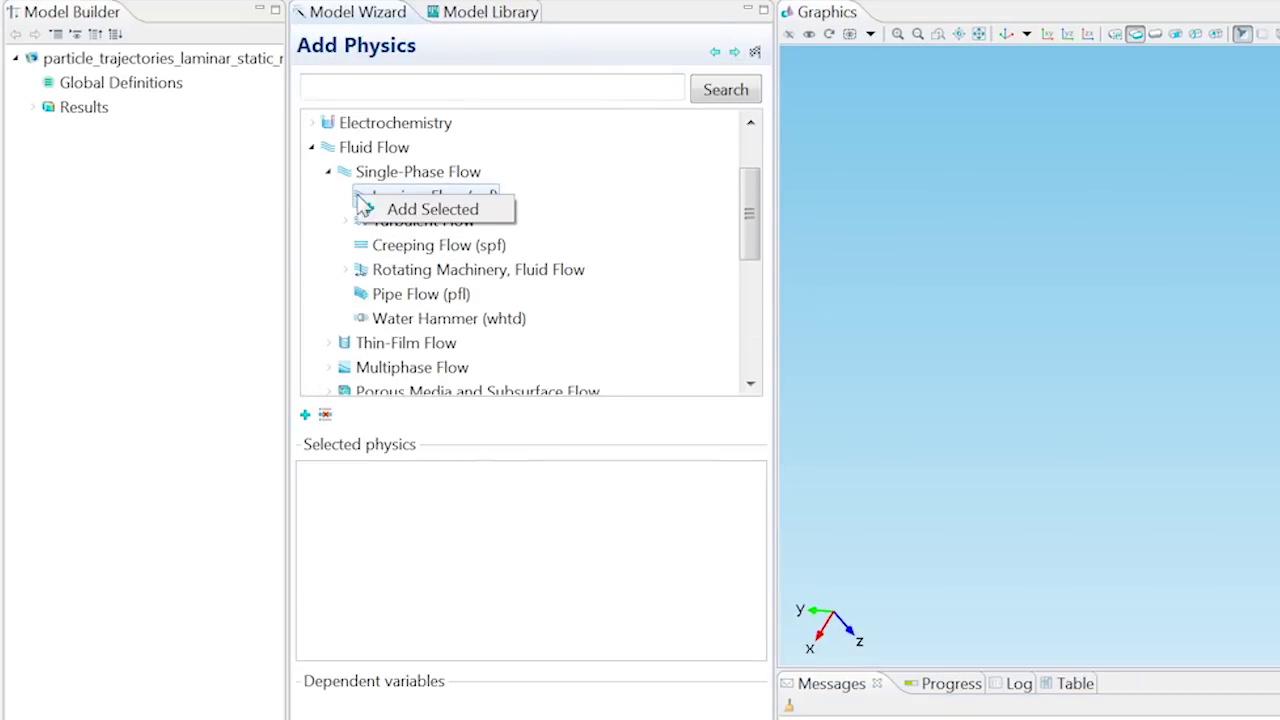
pyautogui.click(431, 209)
pyautogui.click(712, 52)
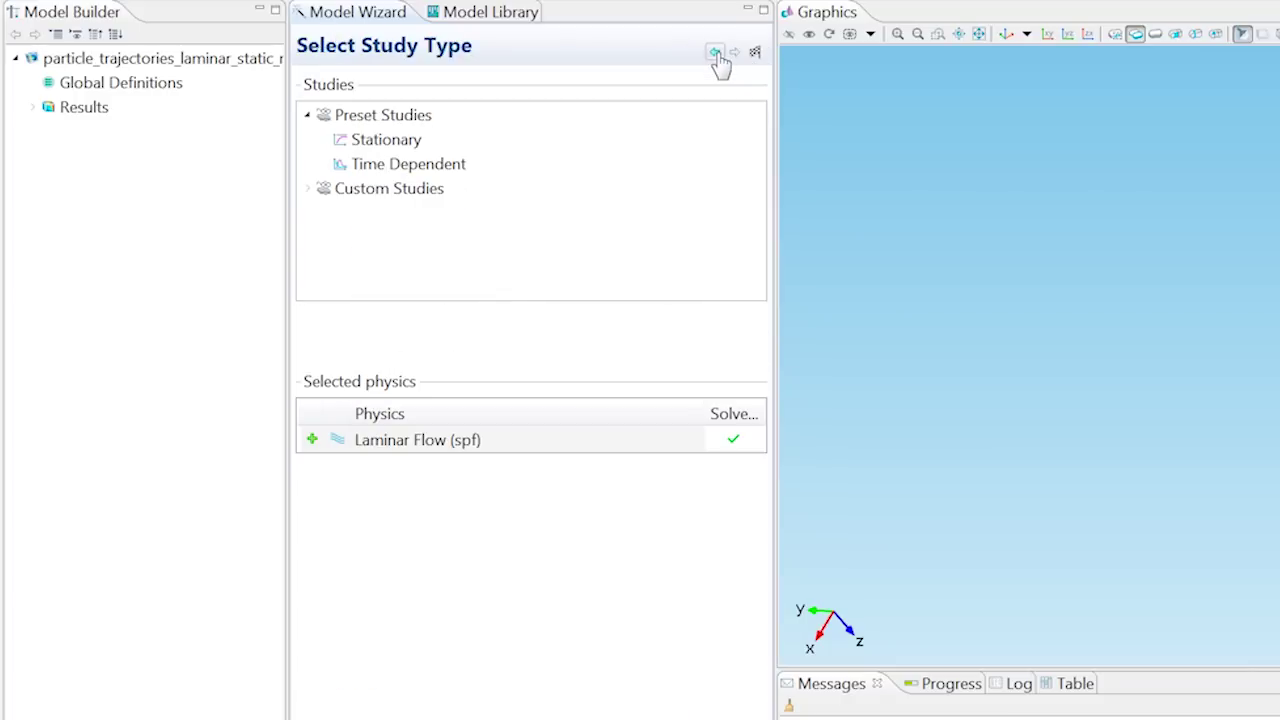
pyautogui.click(400, 142)
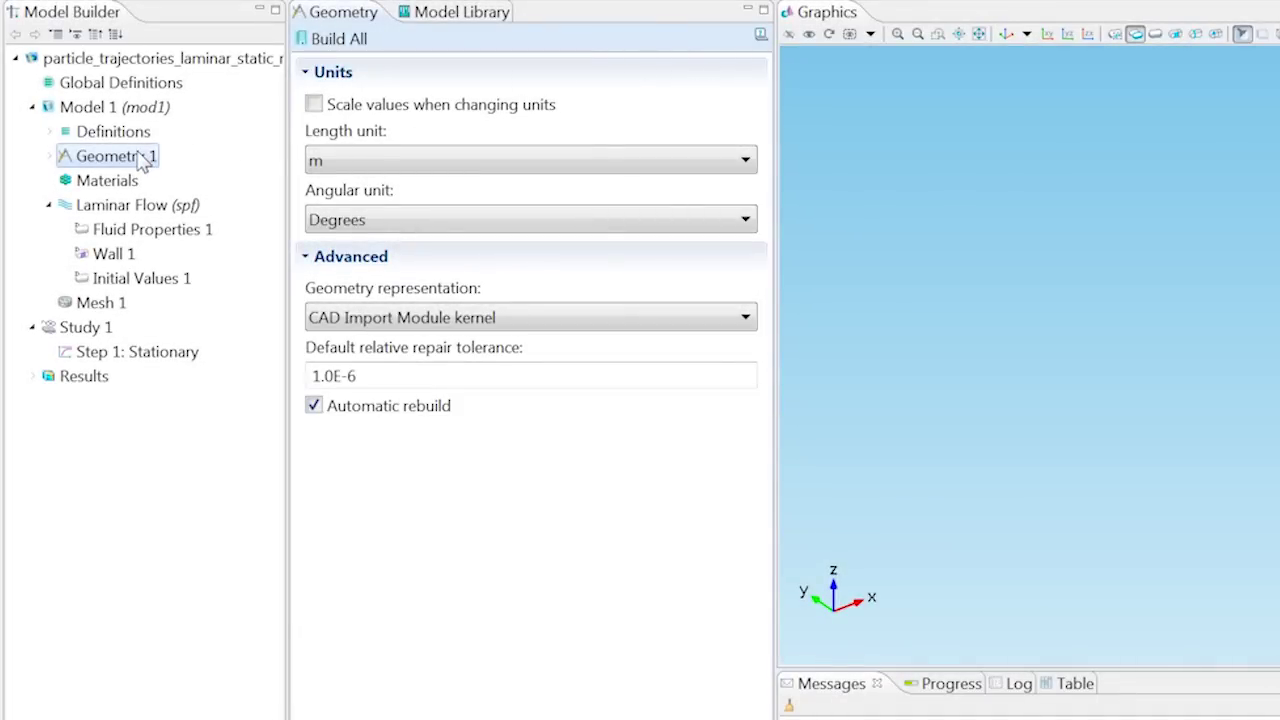
# Step: Import laminar_mixer_particle.mphbin into Geometry 1 as the mixer geometry
pyautogui.rightClick(140, 156)
pyautogui.click(180, 194)
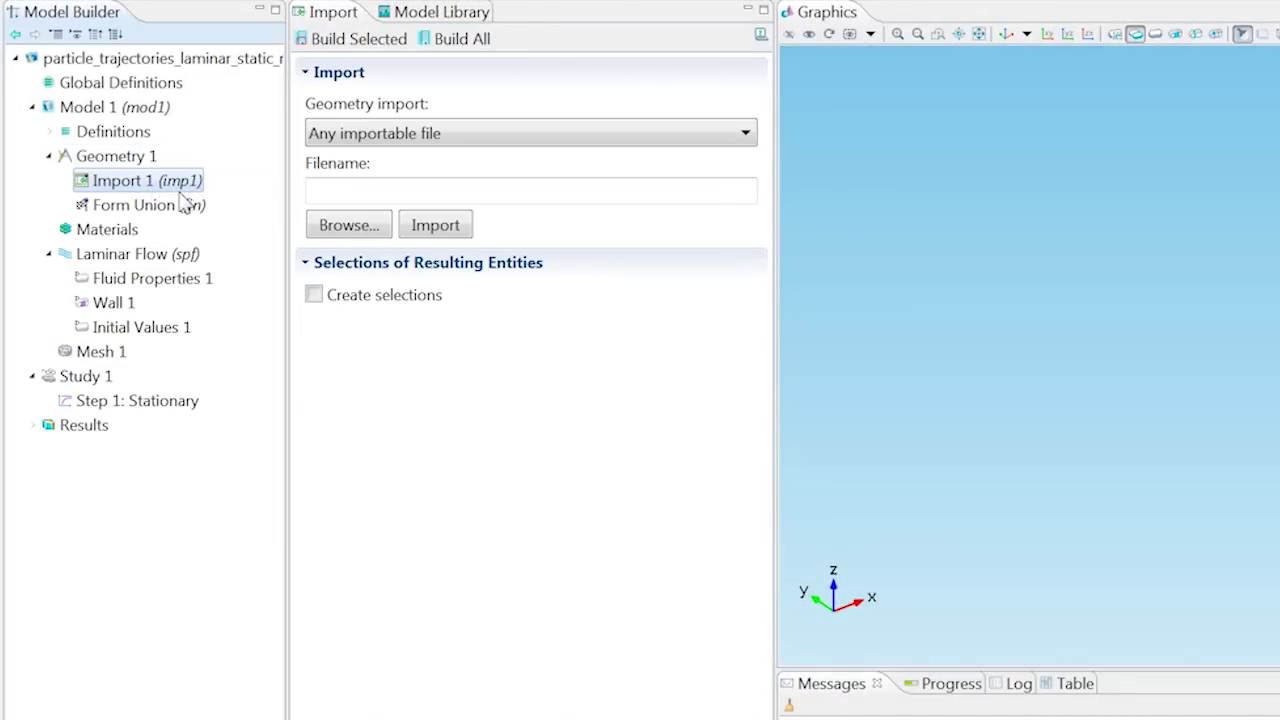
pyautogui.click(349, 225)
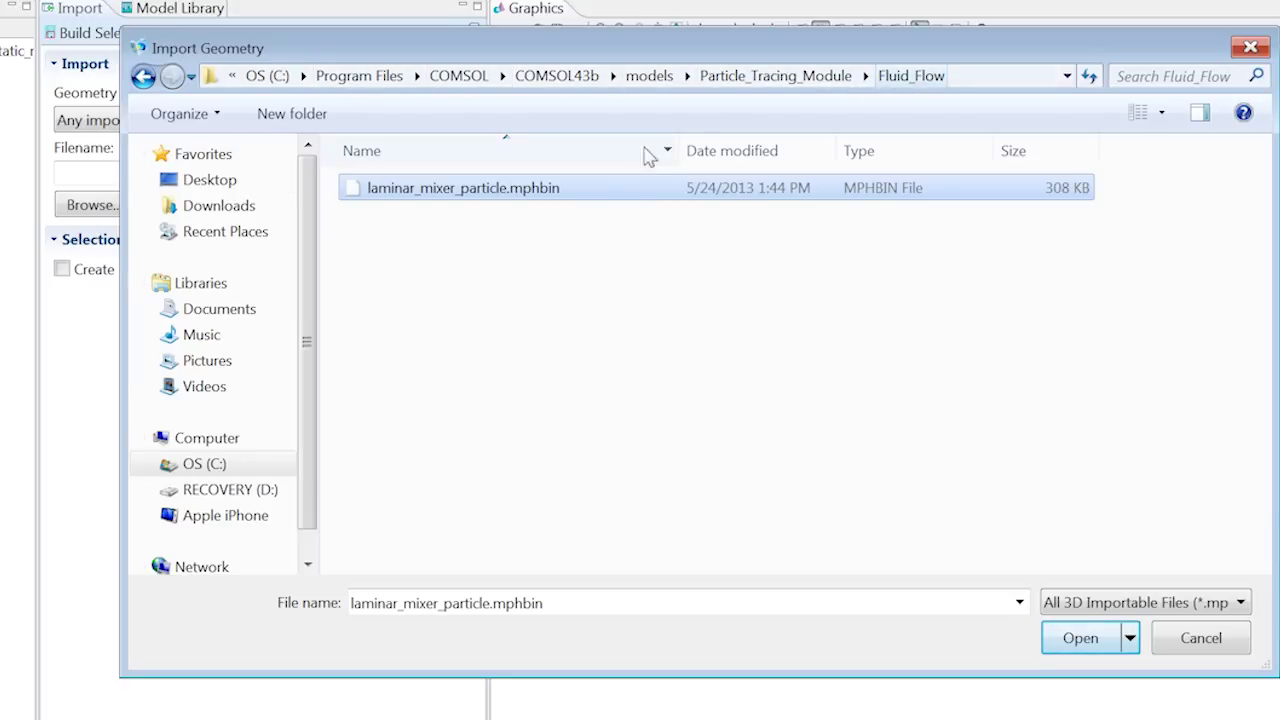
pyautogui.doubleClick(588, 194)
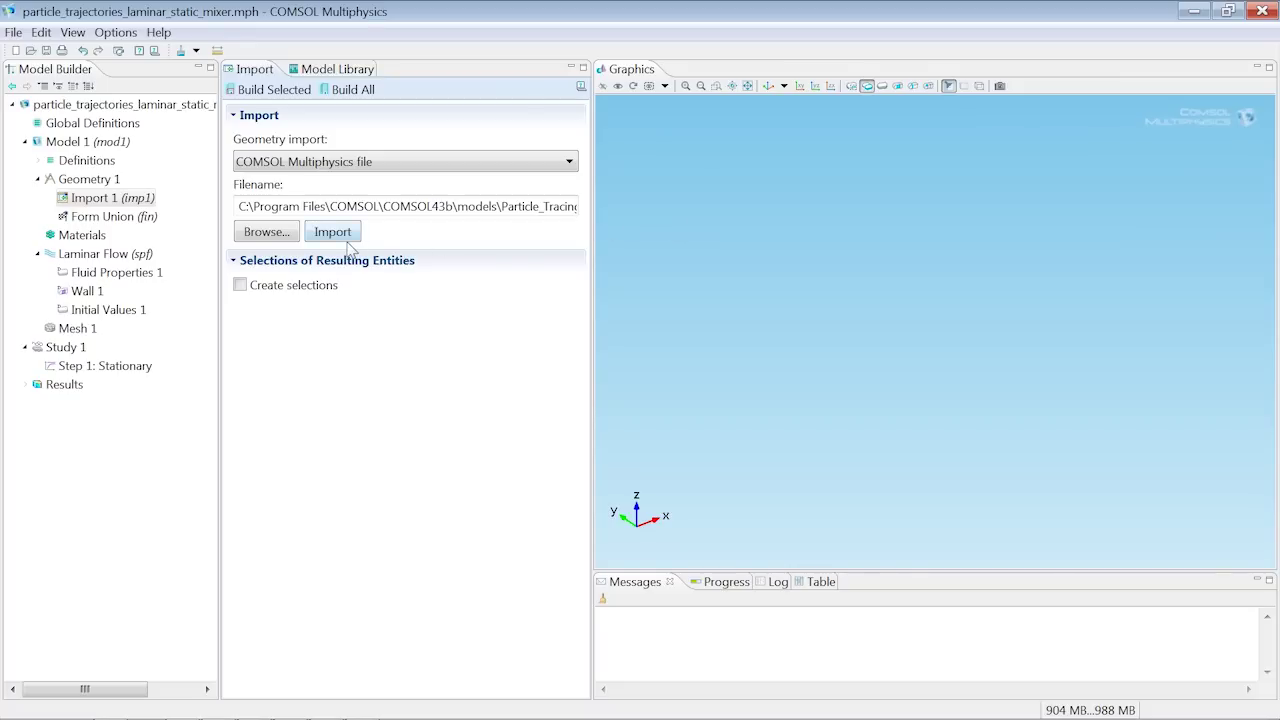
pyautogui.click(348, 240)
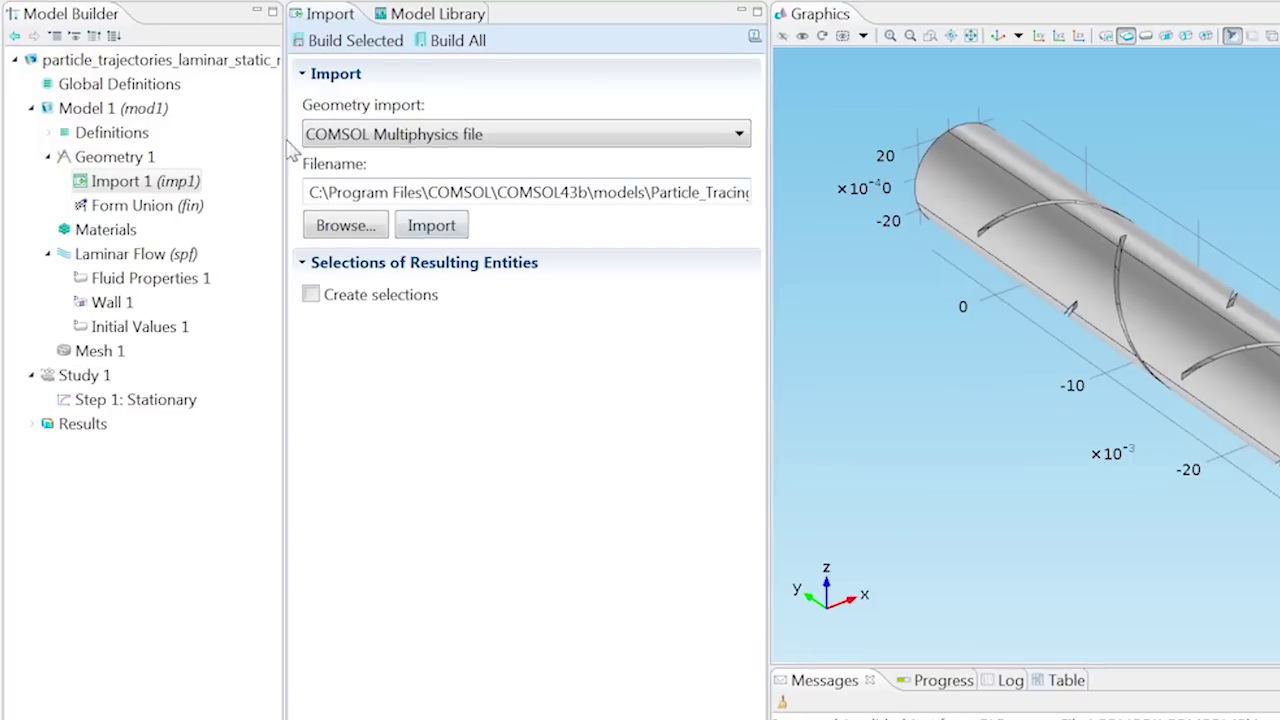
# Step: Add a Parameters table with ra = 3[mm], described as 'Tube radius'
pyautogui.click(105, 124)
pyautogui.rightClick(105, 124)
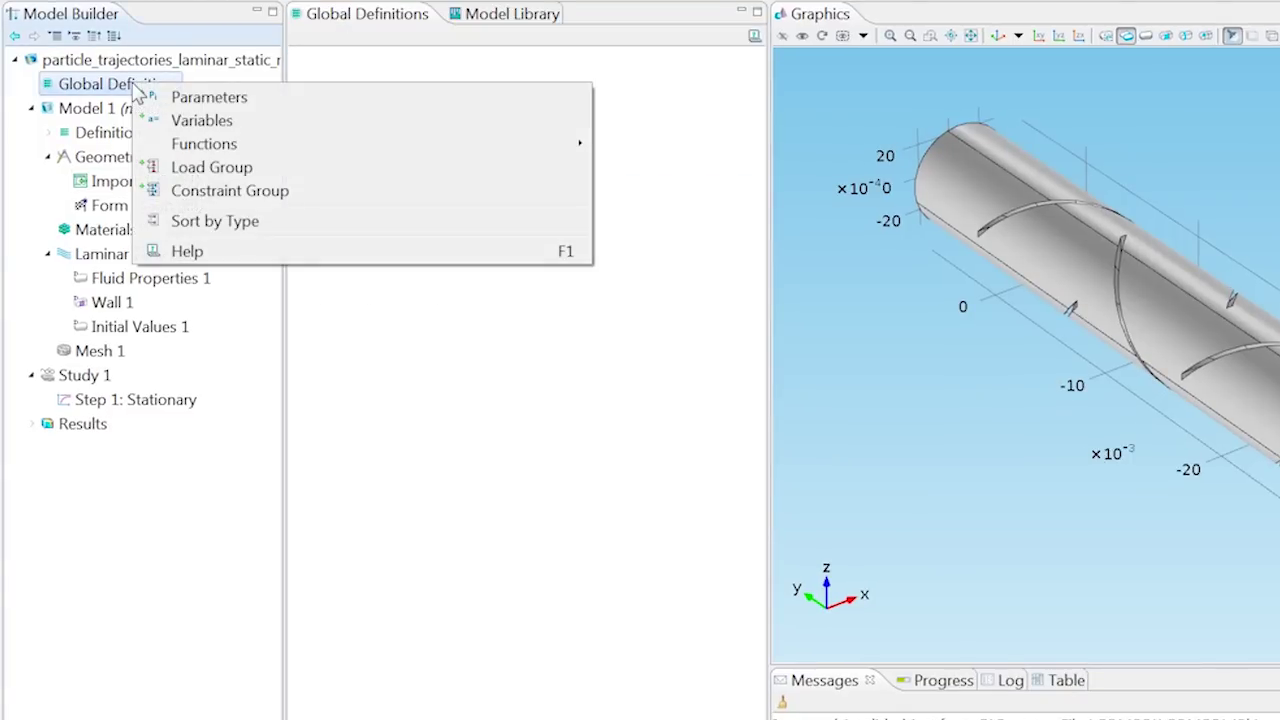
pyautogui.click(150, 97)
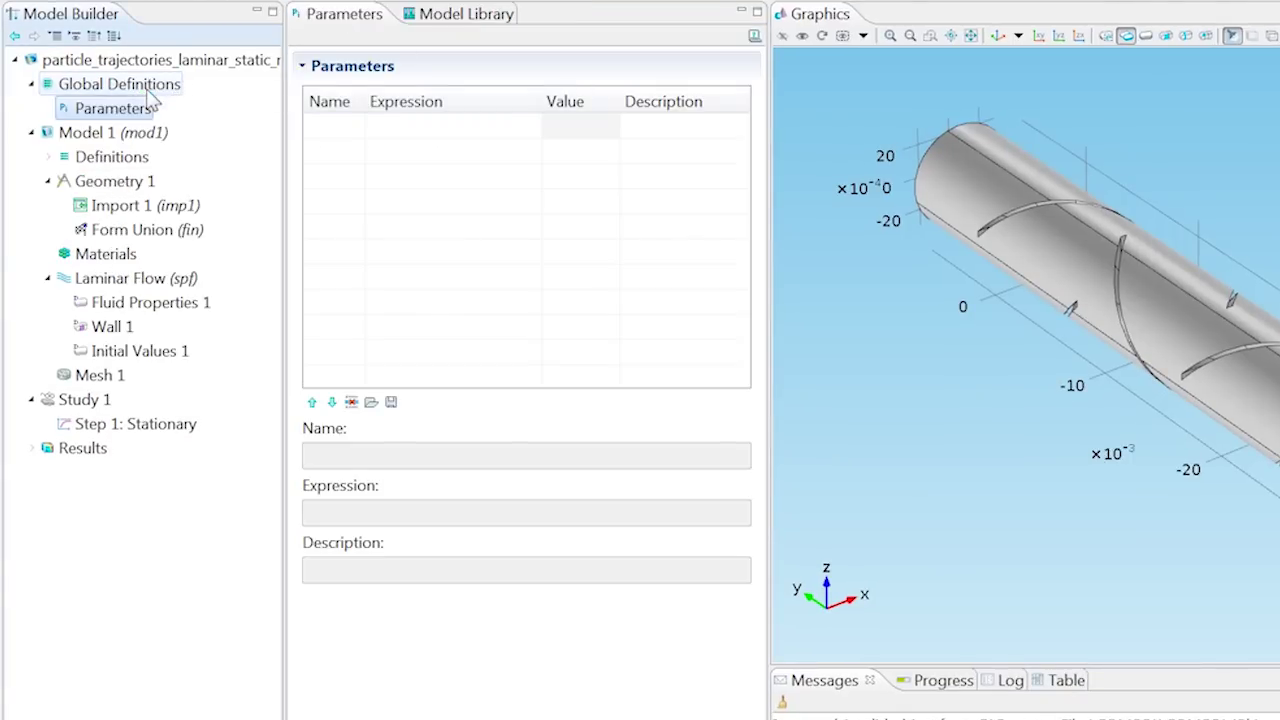
pyautogui.click(330, 128)
pyautogui.write('ra')
pyautogui.press('Tab')
pyautogui.write('3[mm]')
pyautogui.press('Tab')
pyautogui.write('Tube radius')
pyautogui.press('Tab')
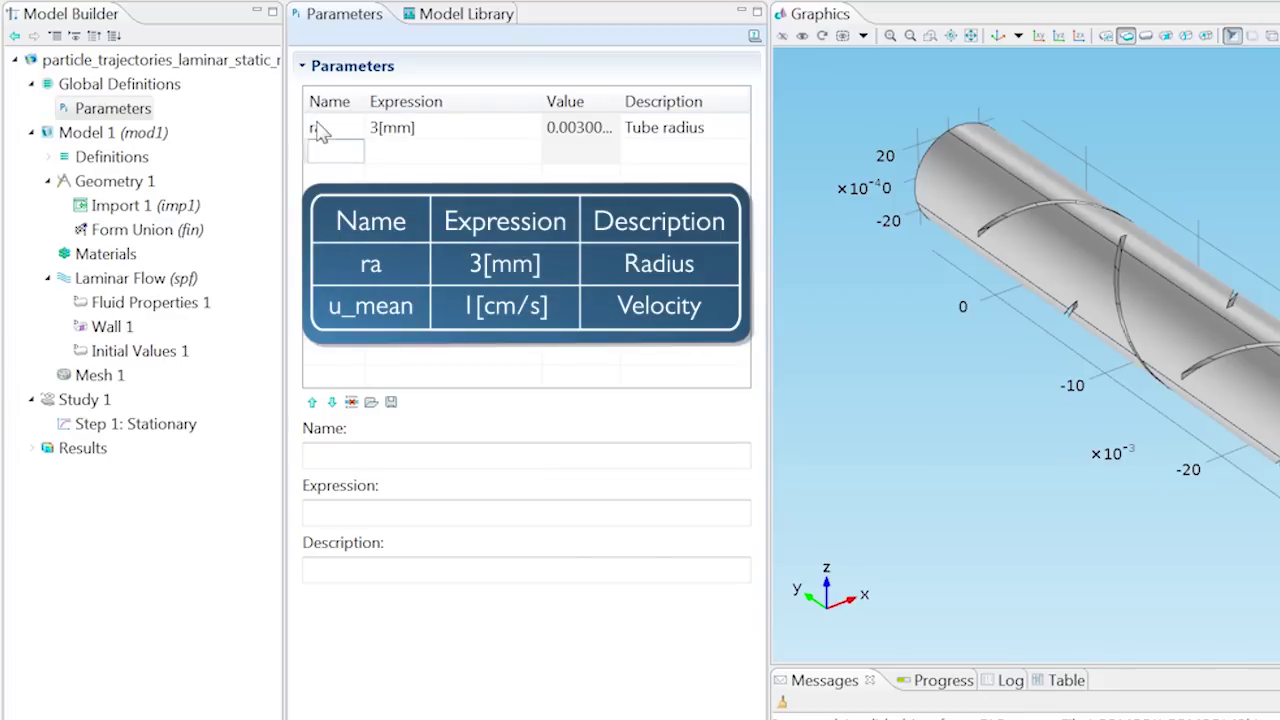
# Step: Add parameter u_mean = 1[cm/s], described as 'Mean velocity'
pyautogui.write('u_mean')
pyautogui.press('Tab')
pyautogui.write('1[cm/s]')
pyautogui.press('Tab')
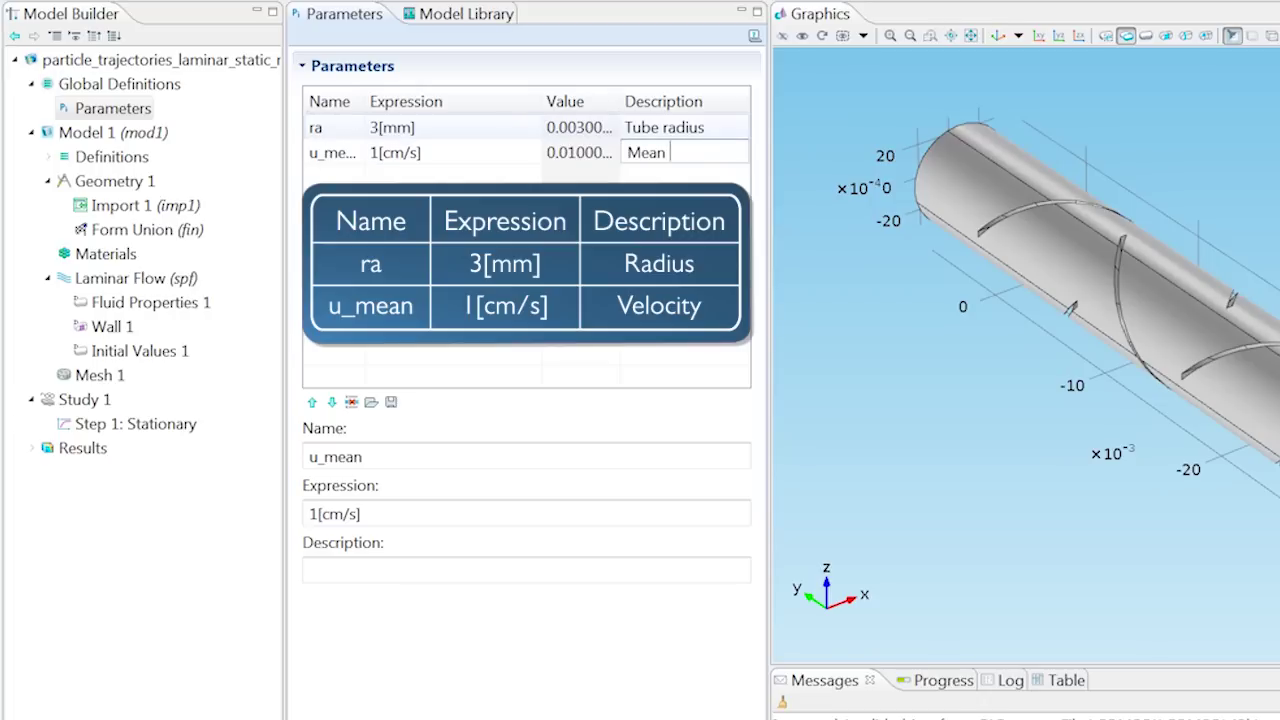
pyautogui.press('Return')
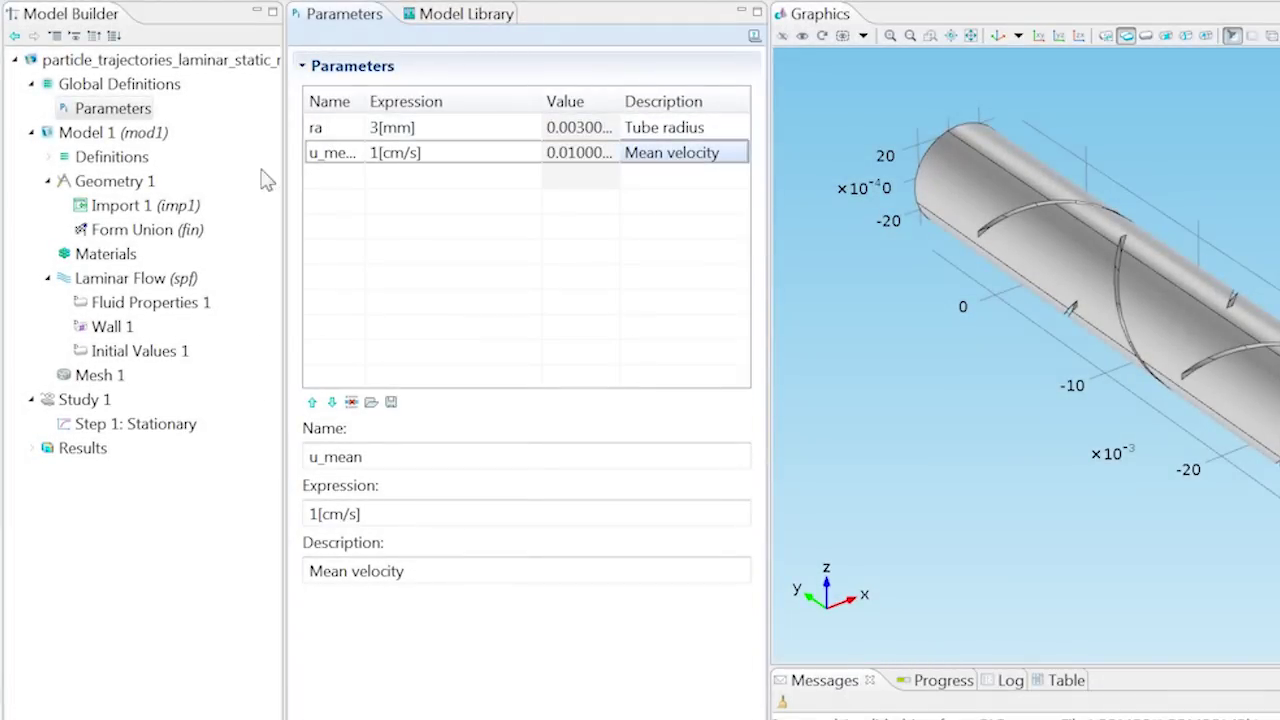
# Step: Add a blank material with density 1000 and dynamic viscosity 1e-3
pyautogui.click(126, 252)
pyautogui.rightClick(126, 254)
pyautogui.click(148, 264)
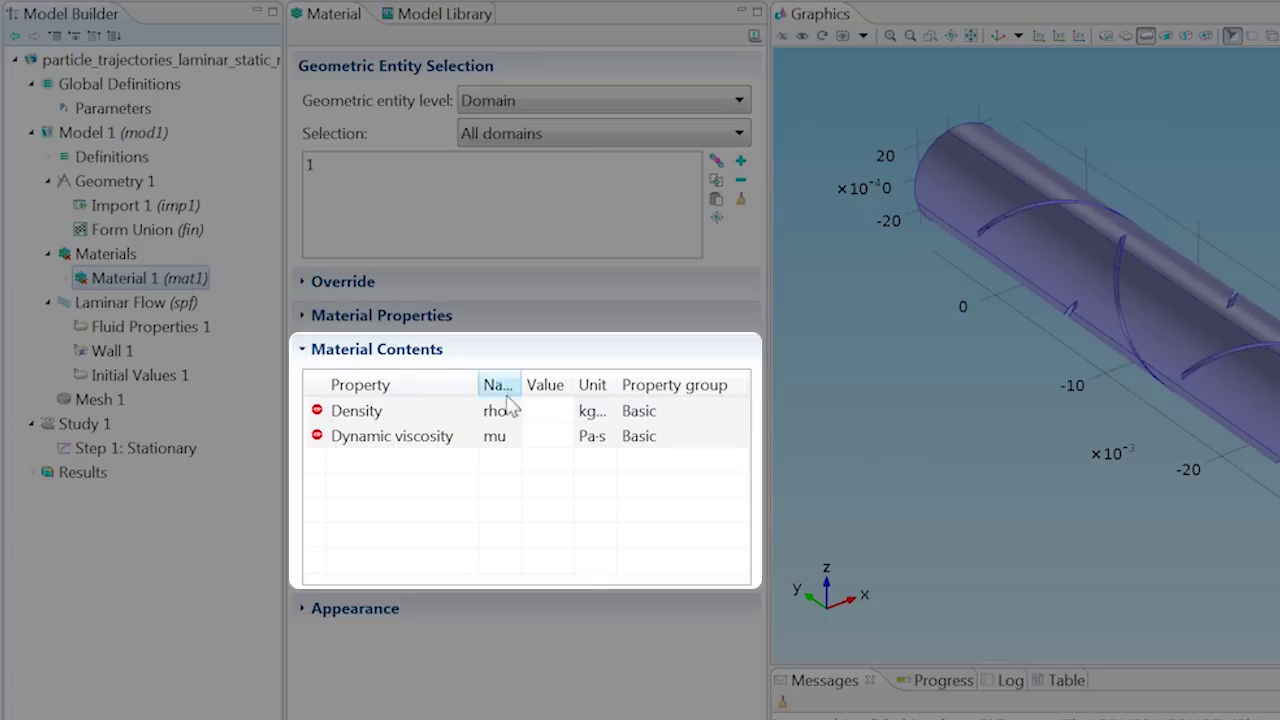
pyautogui.click(545, 411)
pyautogui.write('1000')
pyautogui.press('Return')
pyautogui.write('1e-3')
pyautogui.press('Return')
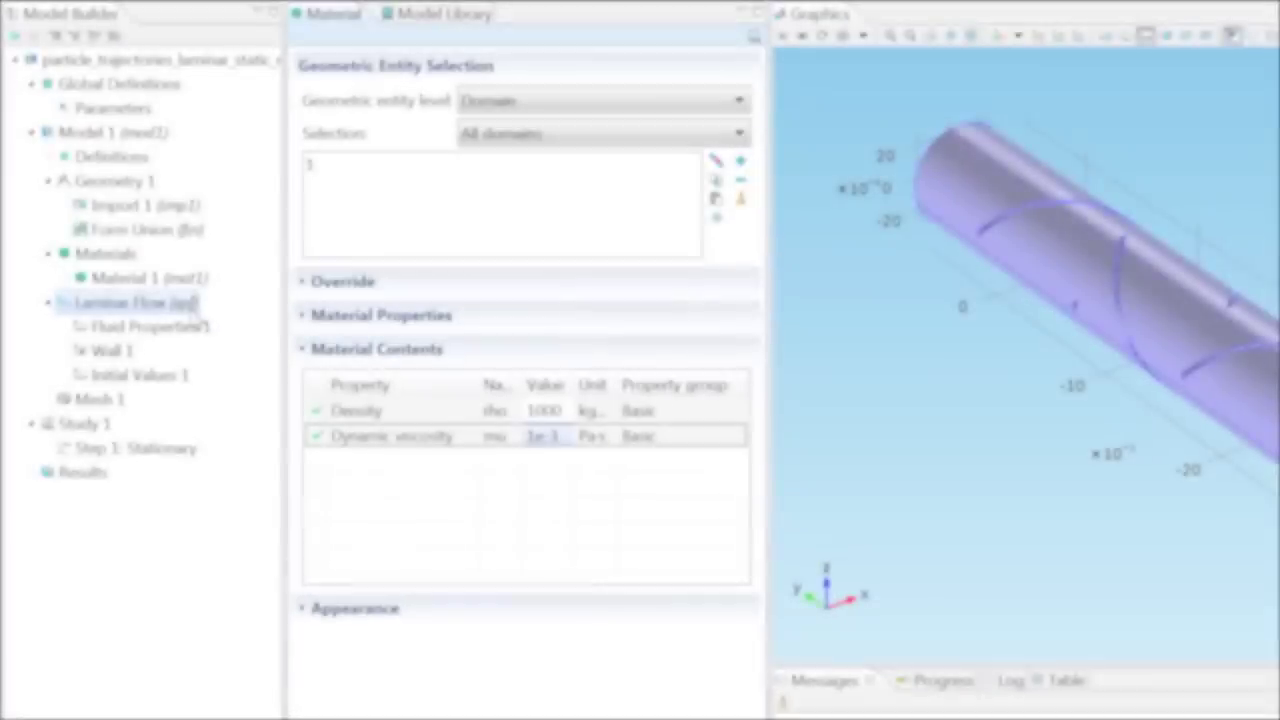
# Step: Add an Inlet on end face boundary 23 with velocity 2*(1-(x^2+z^2)/ra^2)*u_mean
pyautogui.rightClick(196, 310)
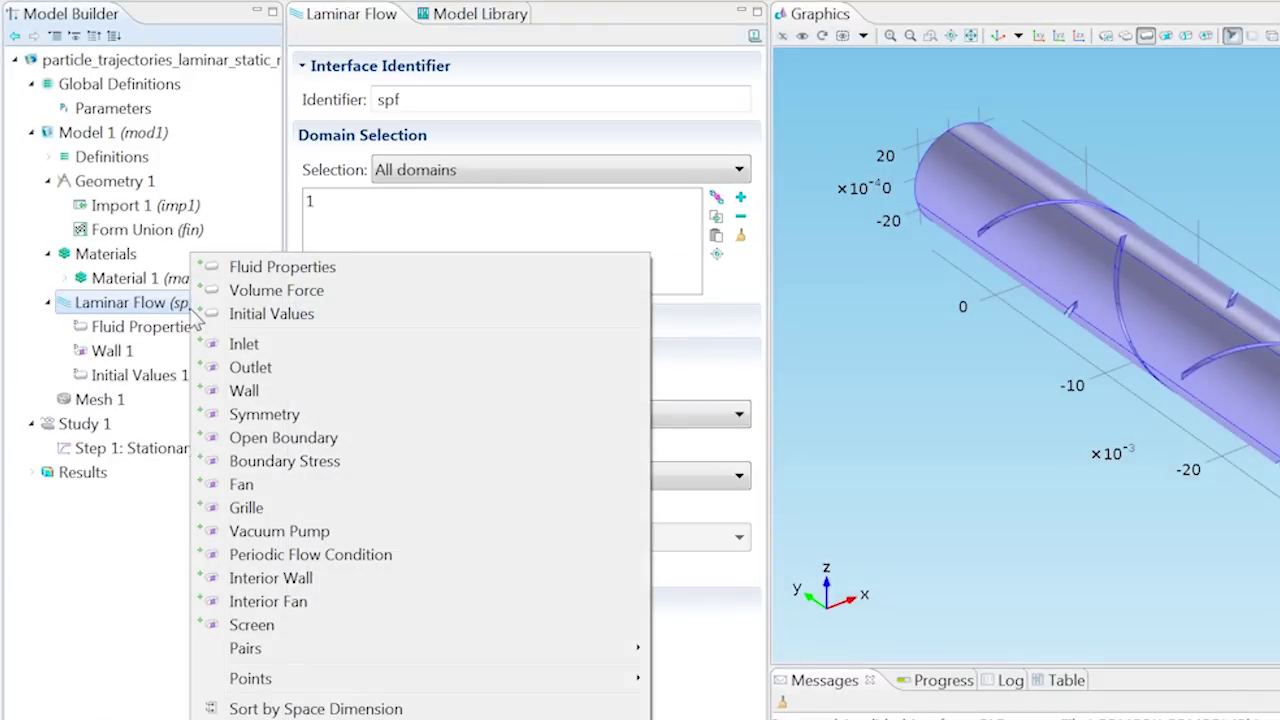
pyautogui.click(206, 343)
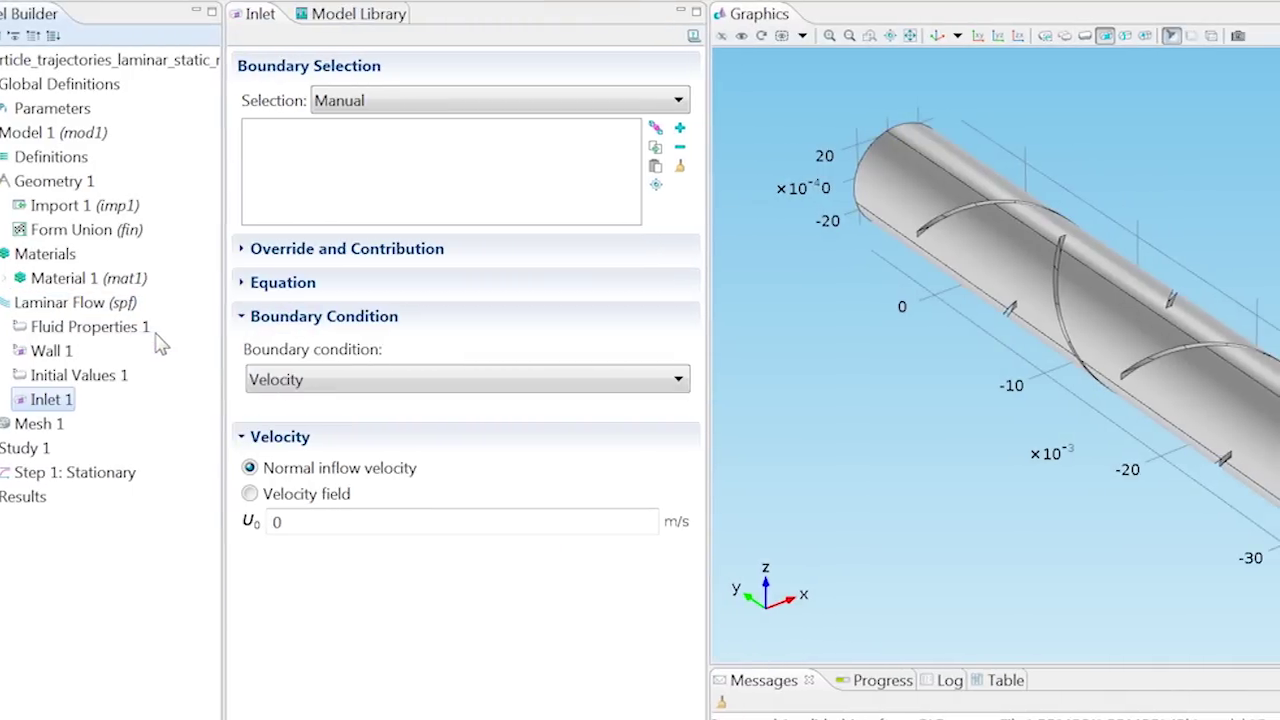
pyautogui.scroll(3, 1265, 532)
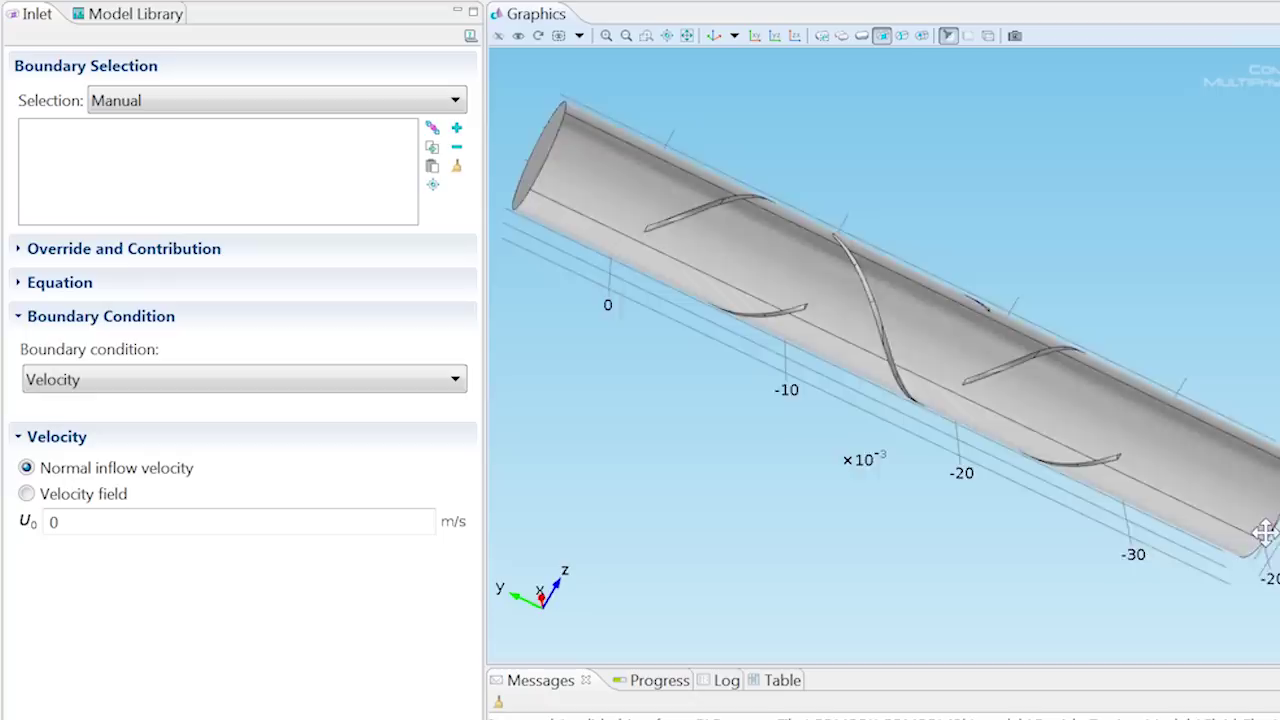
pyautogui.moveTo(1265, 532); pyautogui.dragTo(1100, 520)
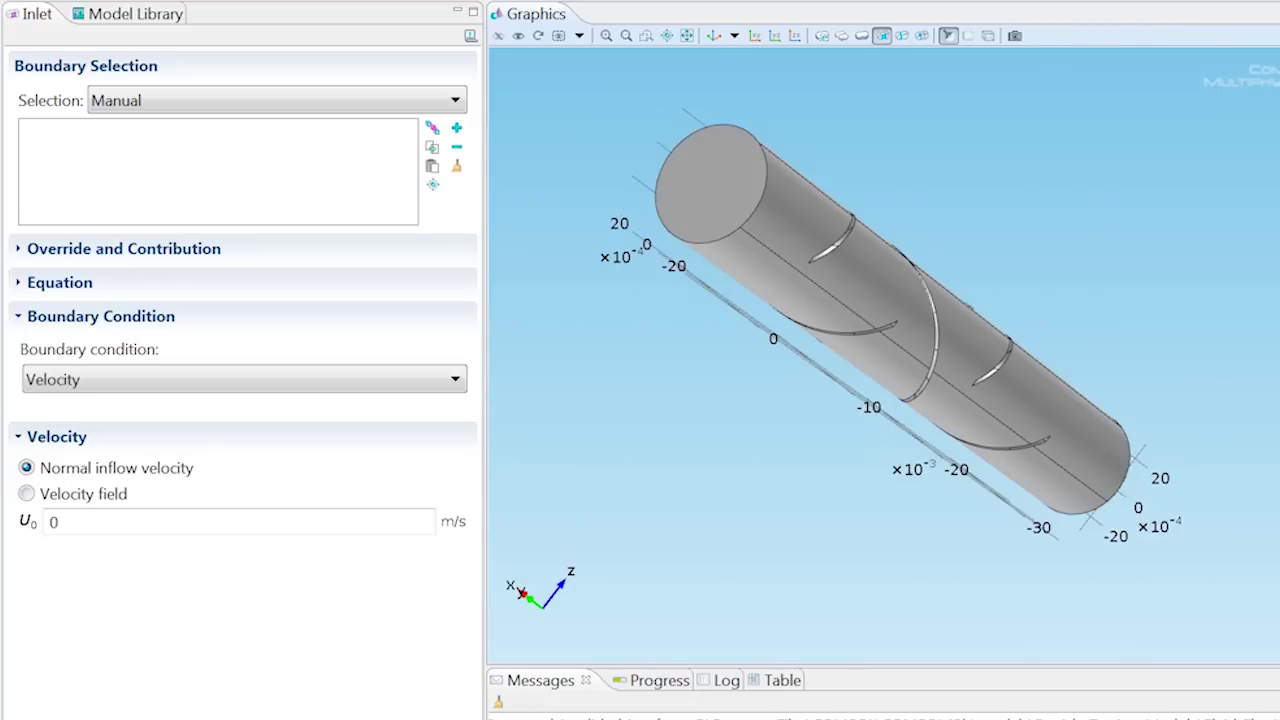
pyautogui.click(720, 196)
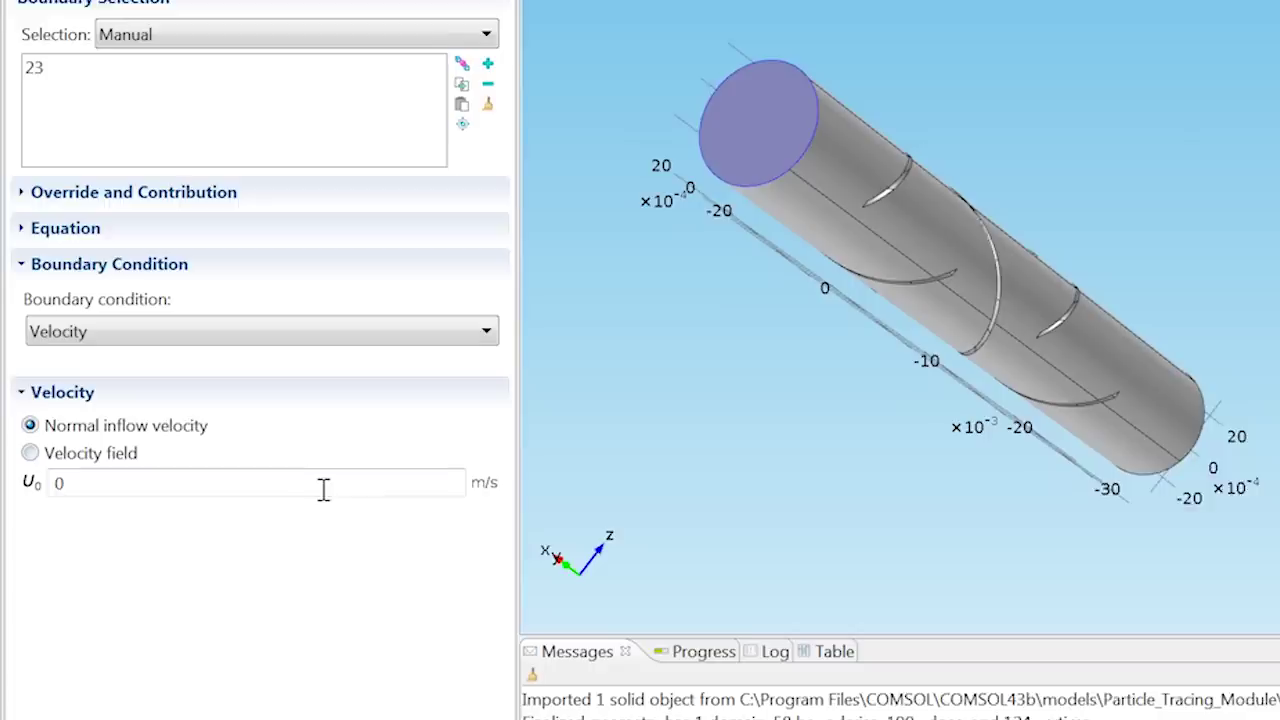
pyautogui.moveTo(305, 521); pyautogui.dragTo(12, 525)
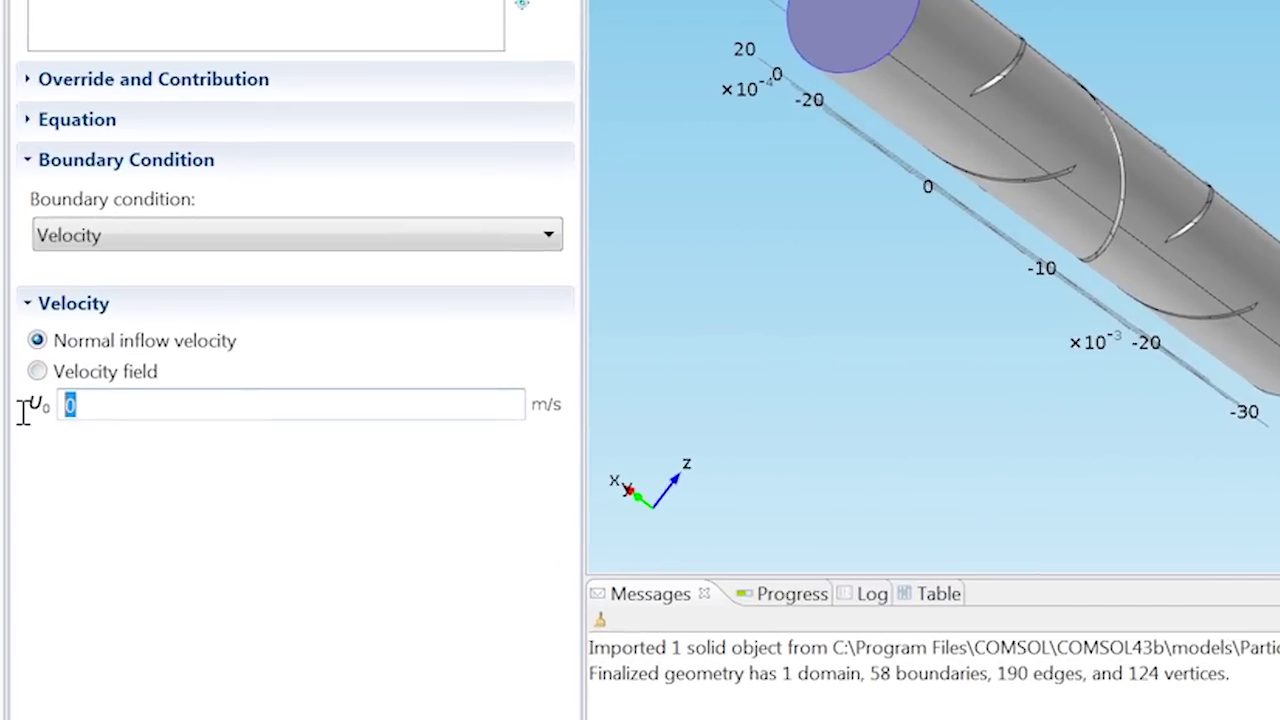
pyautogui.write('2*(1-(x^2+z^2)/ra^2)*u_mean')
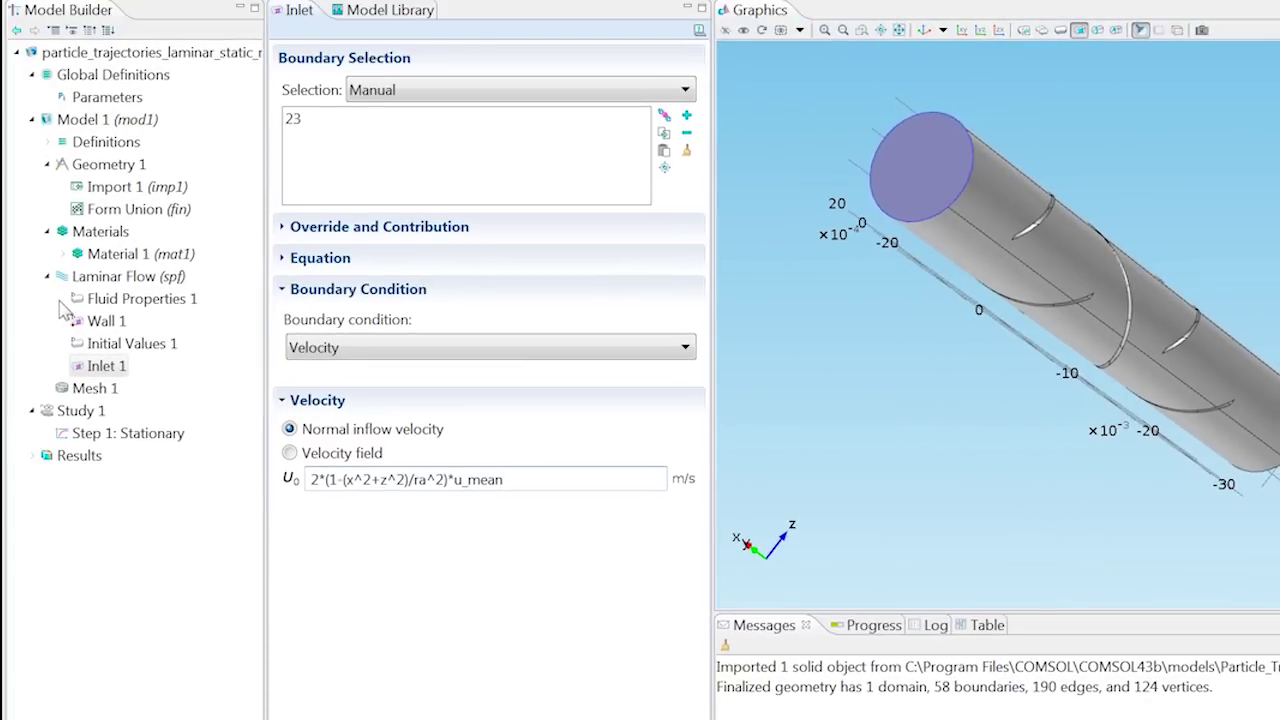
# Step: Add an Outlet on the far end face, boundary 20, at zero pressure
pyautogui.click(112, 276)
pyautogui.rightClick(112, 276)
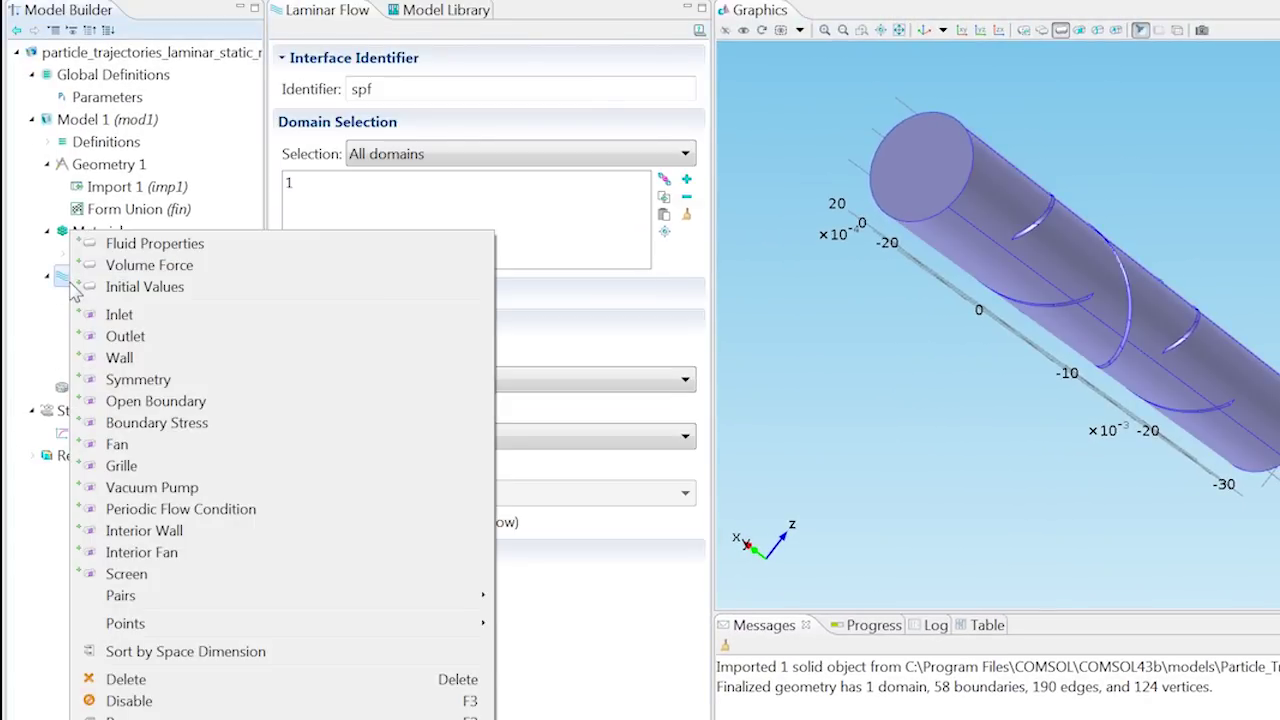
pyautogui.click(124, 338)
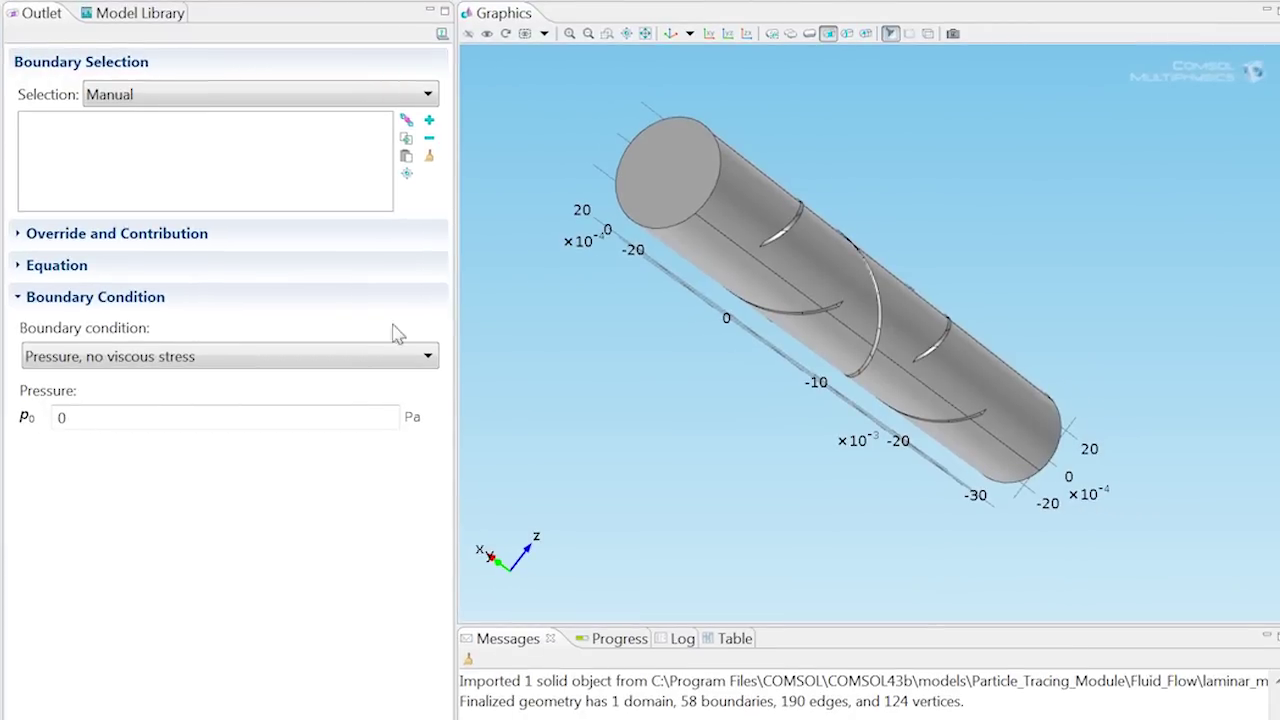
pyautogui.moveTo(777, 331); pyautogui.dragTo(603, 306)
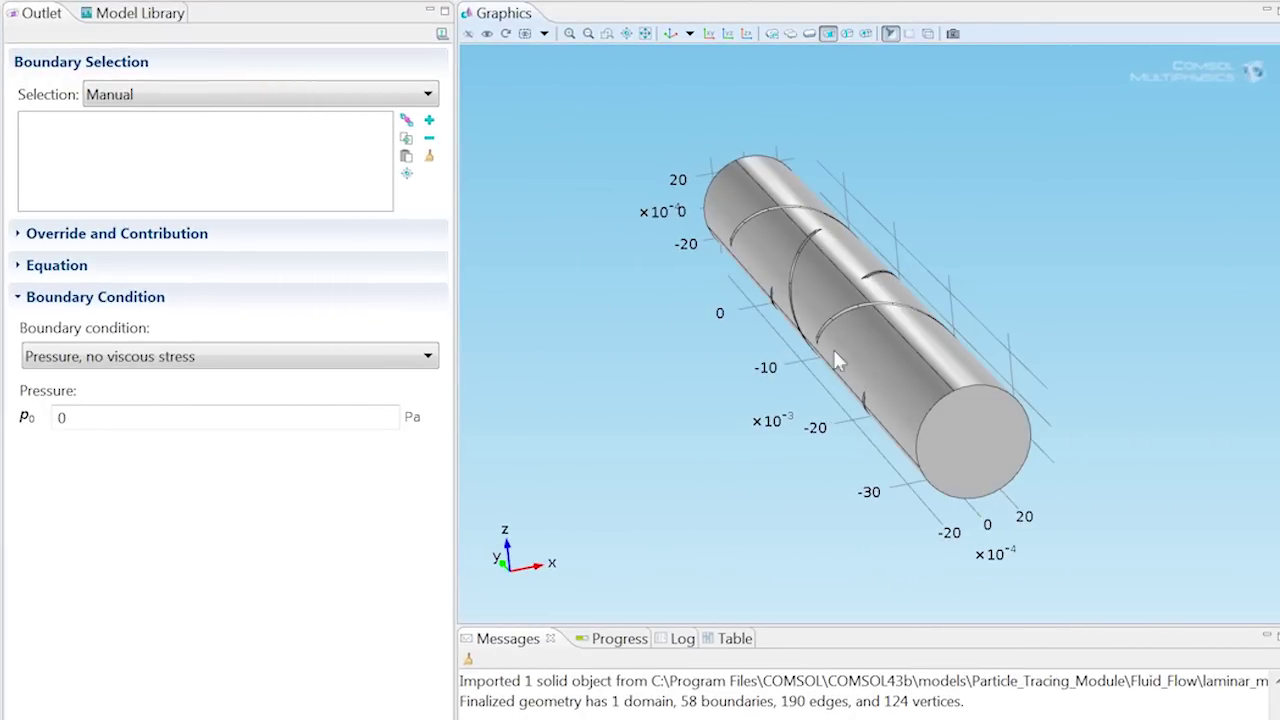
pyautogui.click(958, 430)
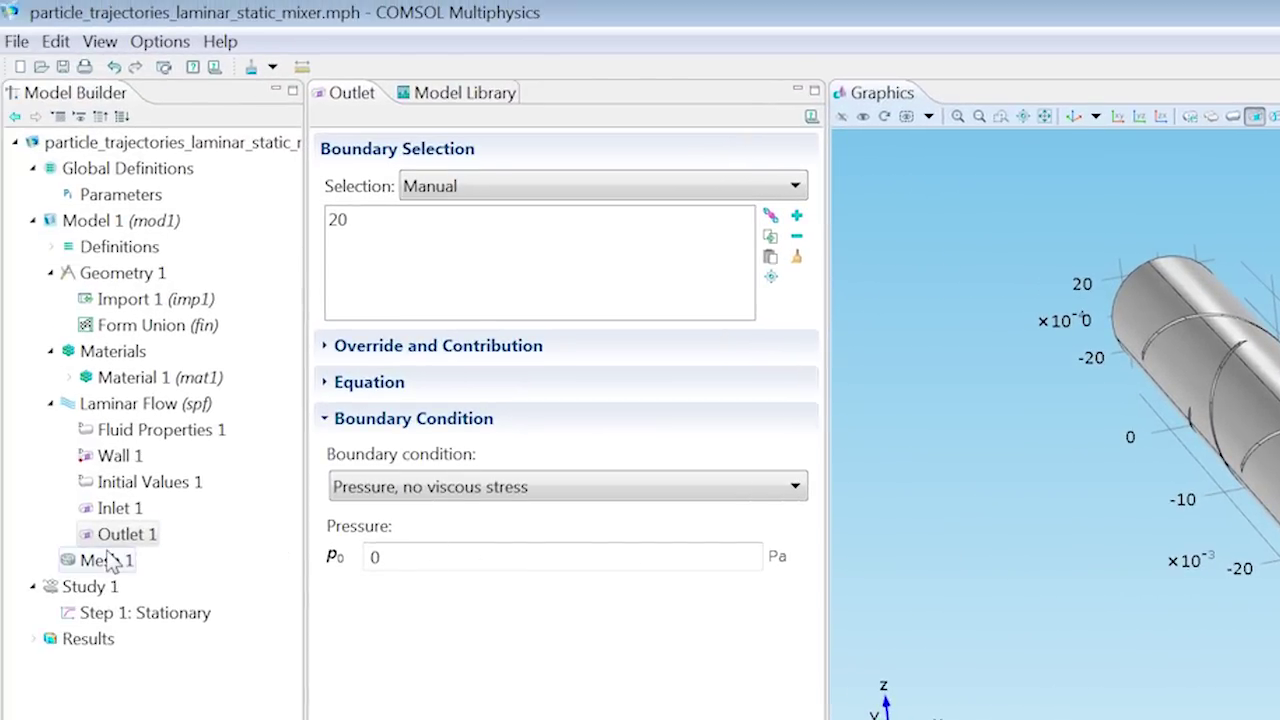
# Step: Add a Free Triangular mesh on boundaries 5, 16–18 and 53–55
pyautogui.rightClick(112, 561)
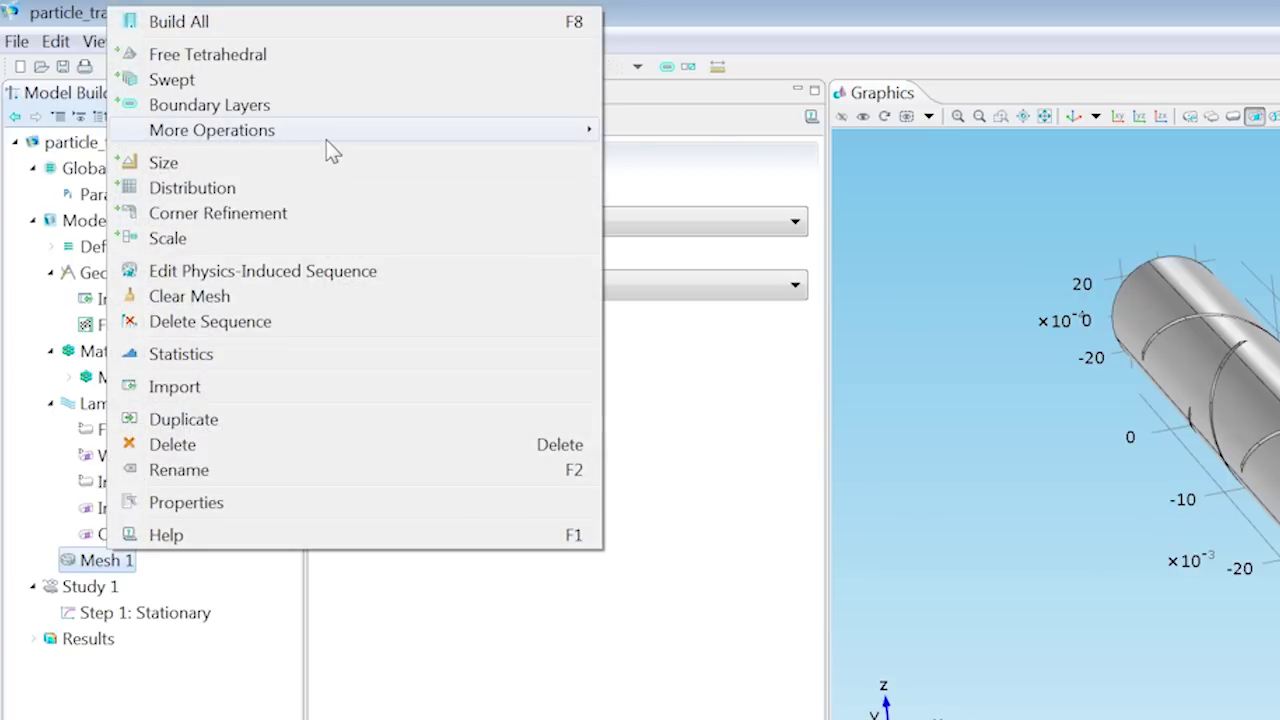
pyautogui.moveTo(326, 140)
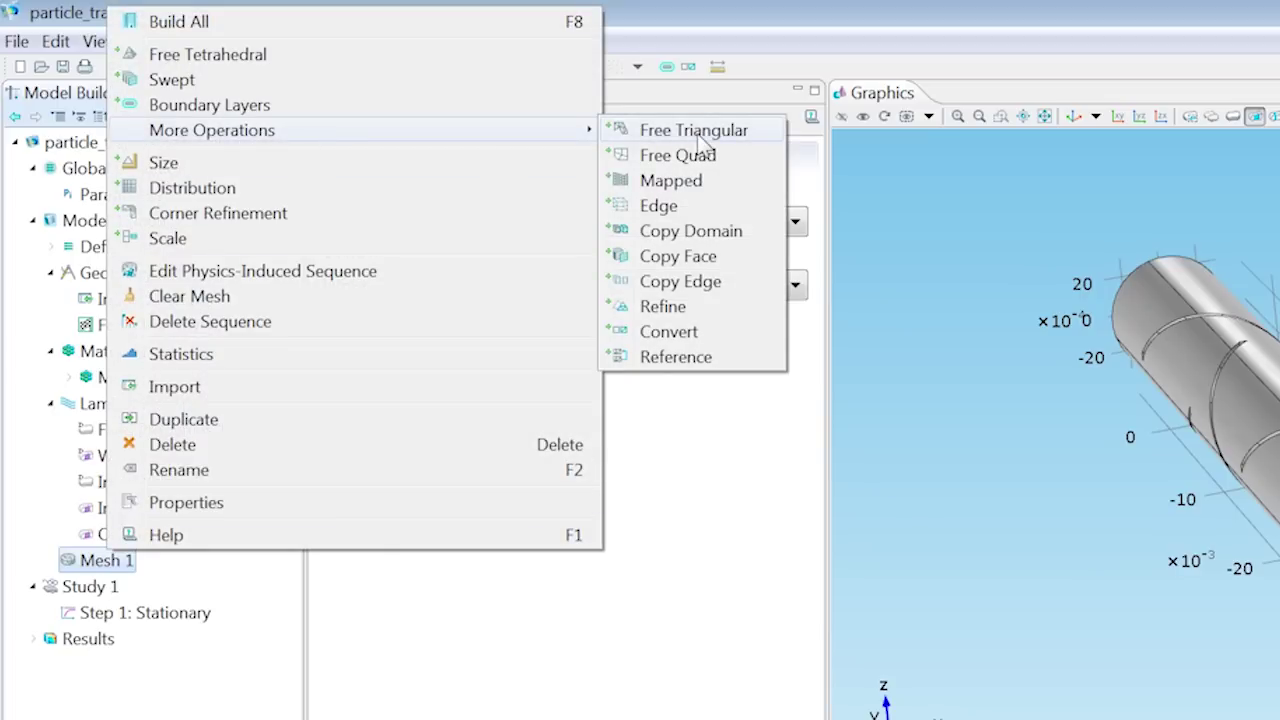
pyautogui.click(697, 133)
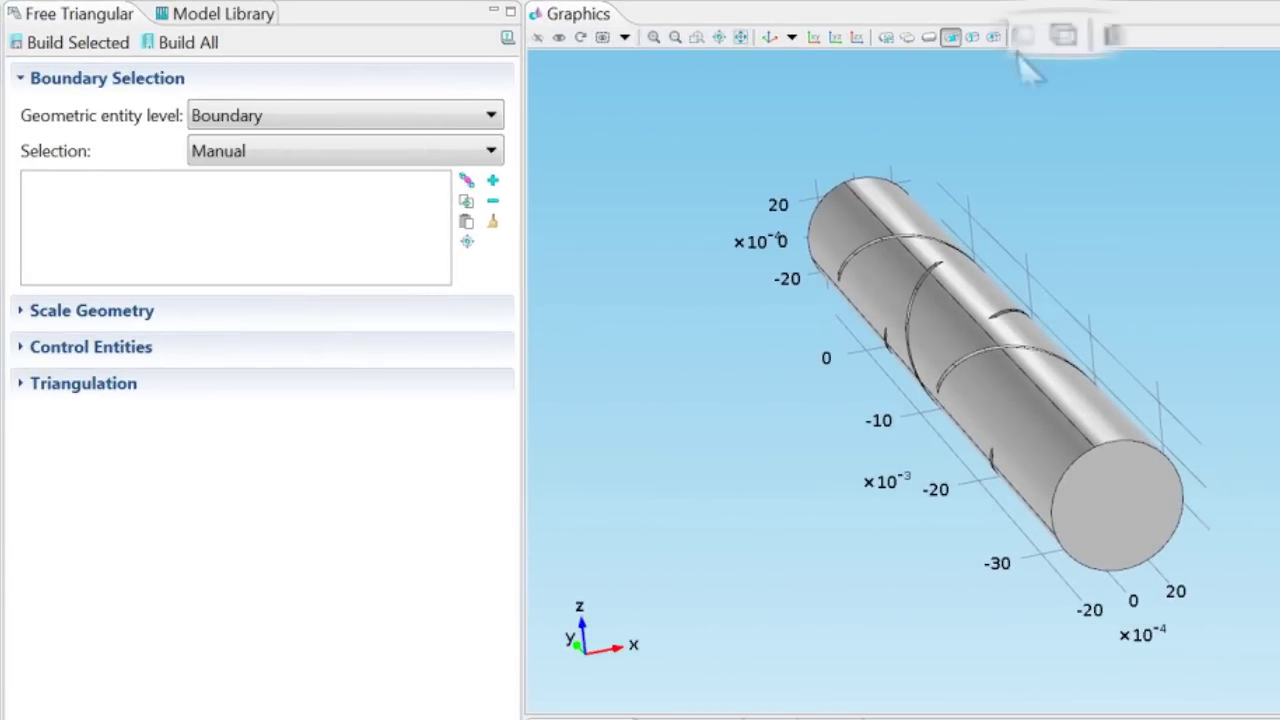
pyautogui.click(1064, 38)
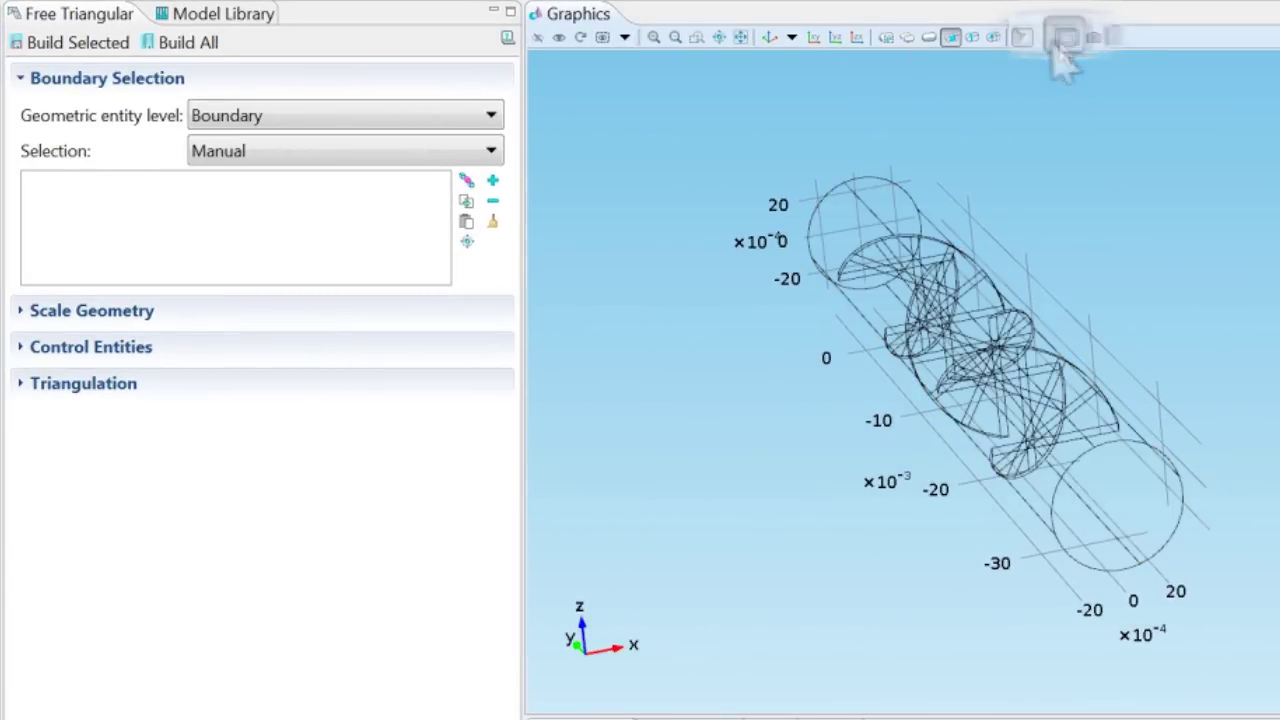
pyautogui.click(467, 221)
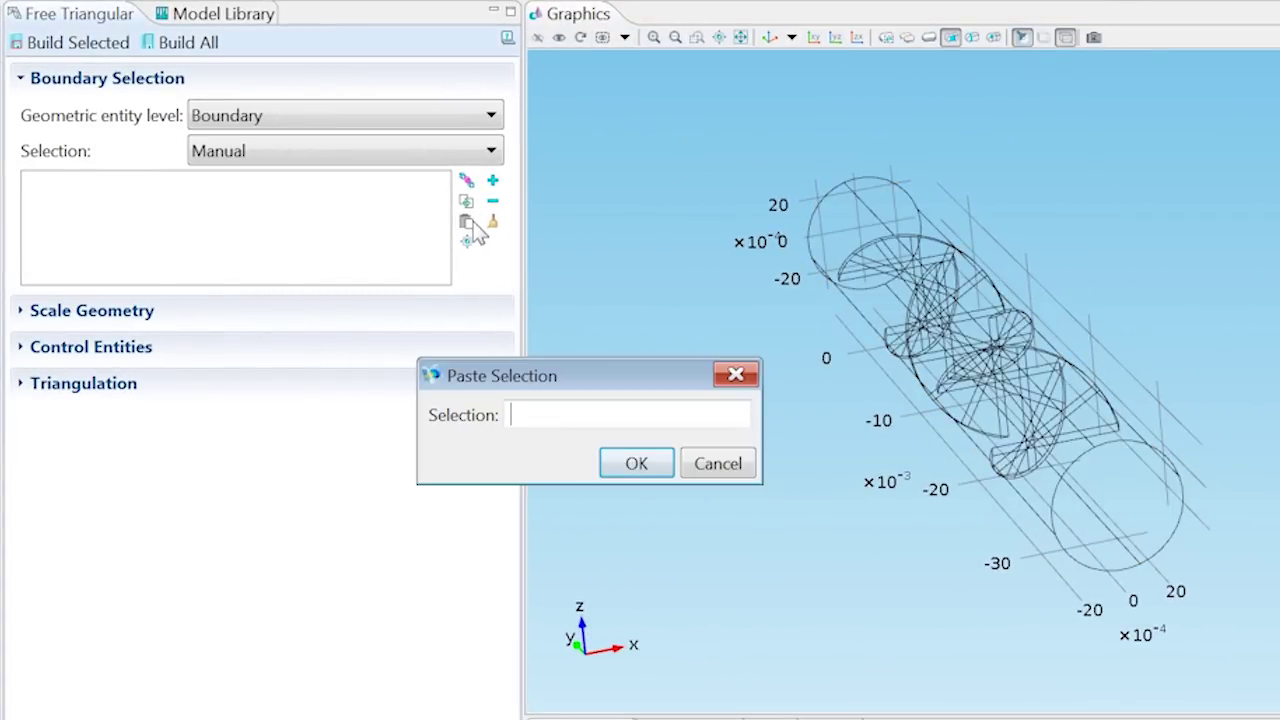
pyautogui.write('5 16-18 53-55')
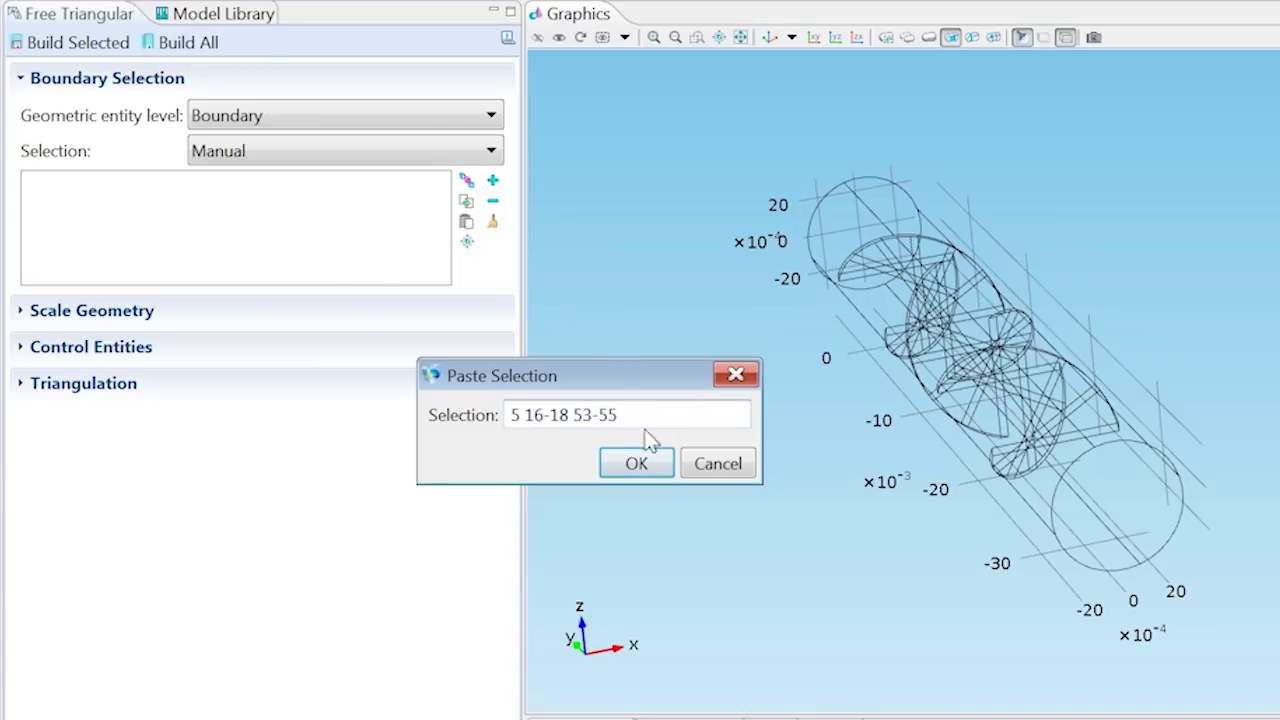
pyautogui.click(644, 465)
pyautogui.scroll(3, 860, 403)
pyautogui.moveTo(860, 403); pyautogui.dragTo(846, 486)
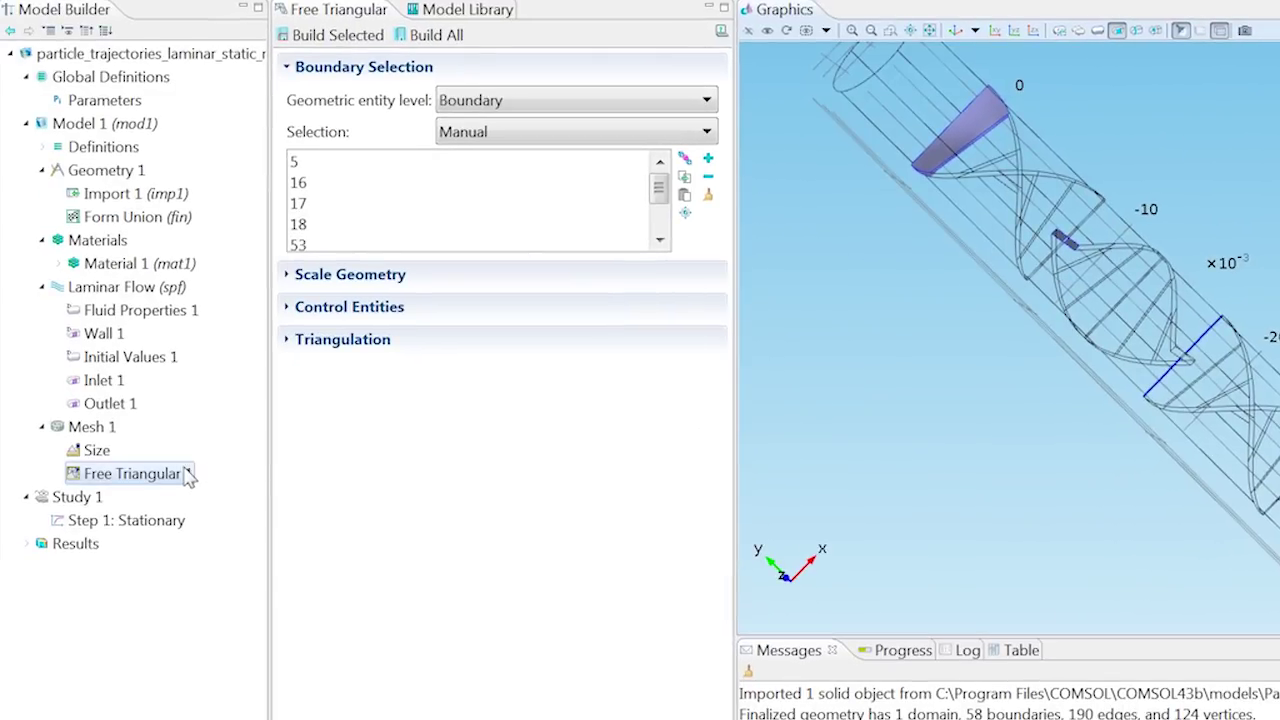
# Step: Give Free Triangular 1 a Size calibrated for Fluid dynamics, Extremely fine
pyautogui.rightClick(185, 474)
pyautogui.click(230, 510)
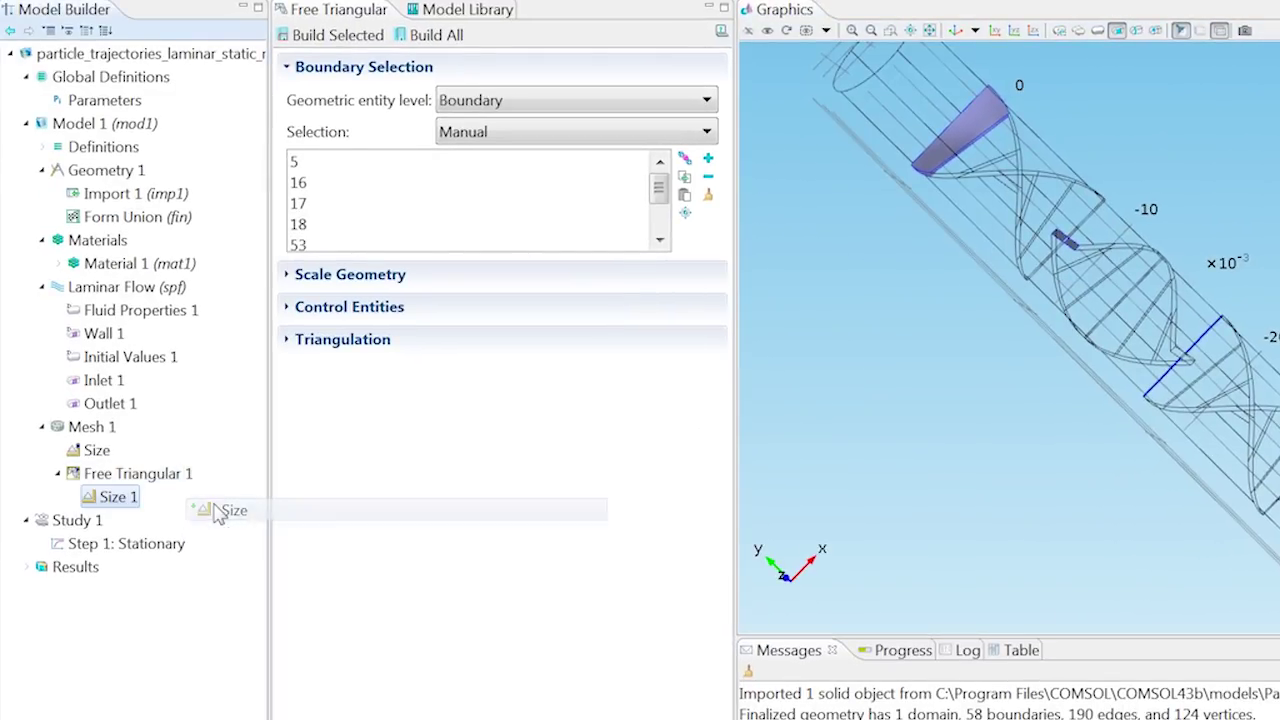
pyautogui.click(360, 333)
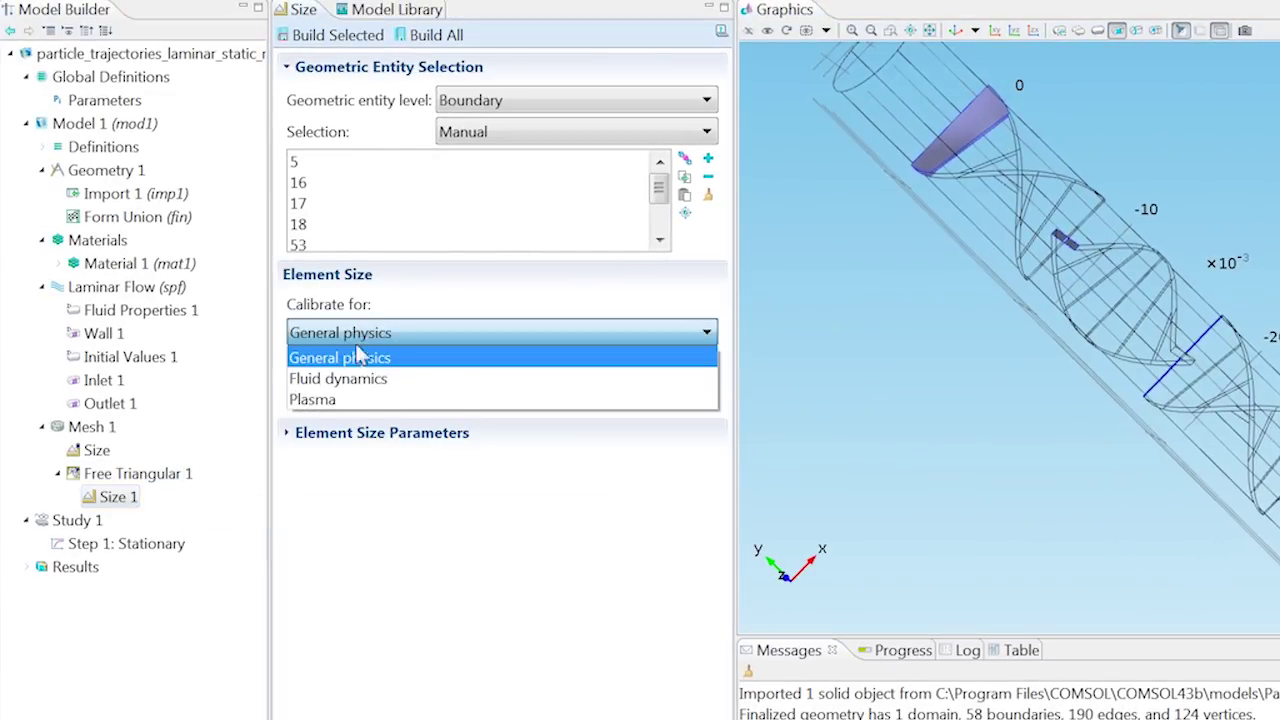
pyautogui.click(356, 368)
pyautogui.click(403, 372)
pyautogui.click(410, 394)
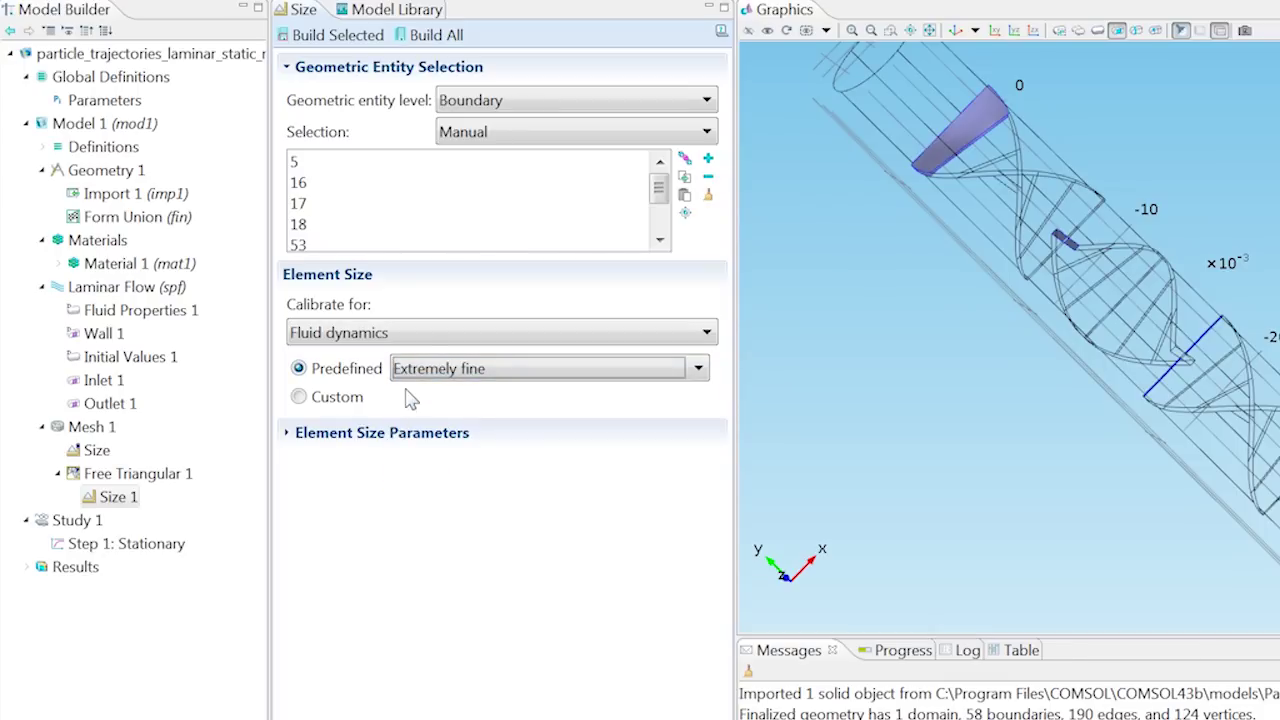
# Step: Switch the overall Mesh 1 size from Extremely fine to custom parameters
pyautogui.click(96, 452)
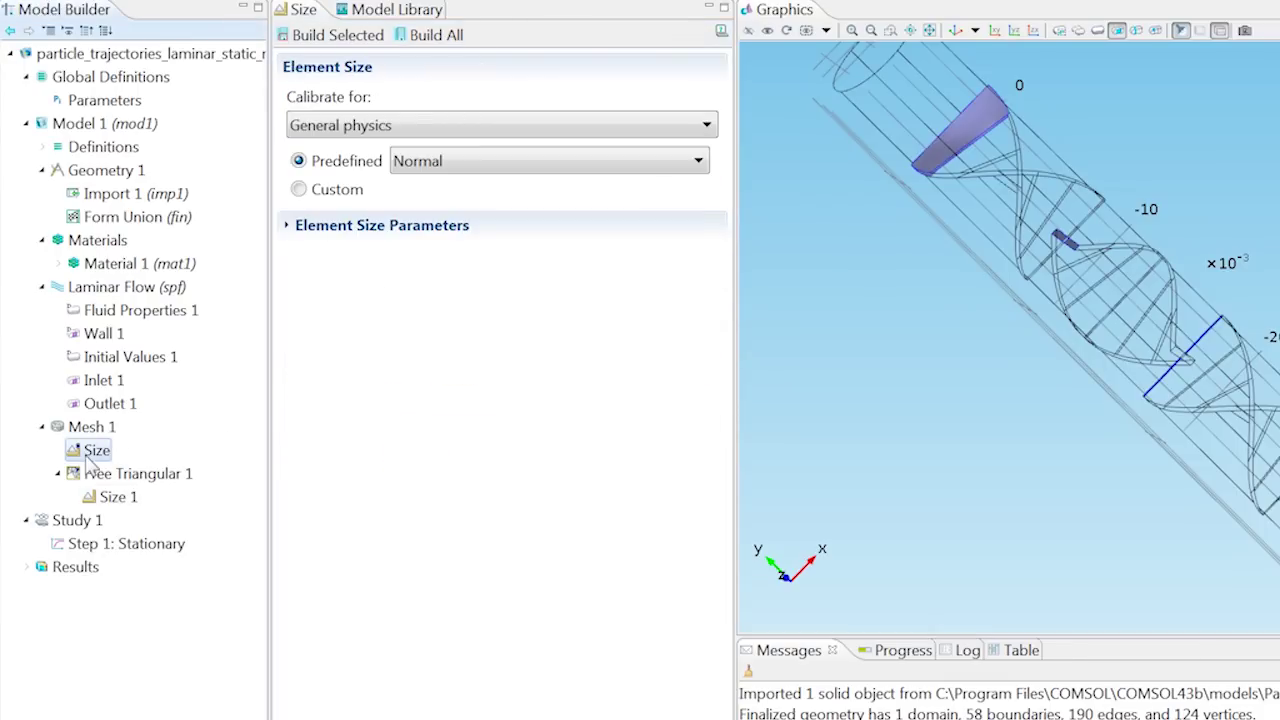
pyautogui.click(440, 163)
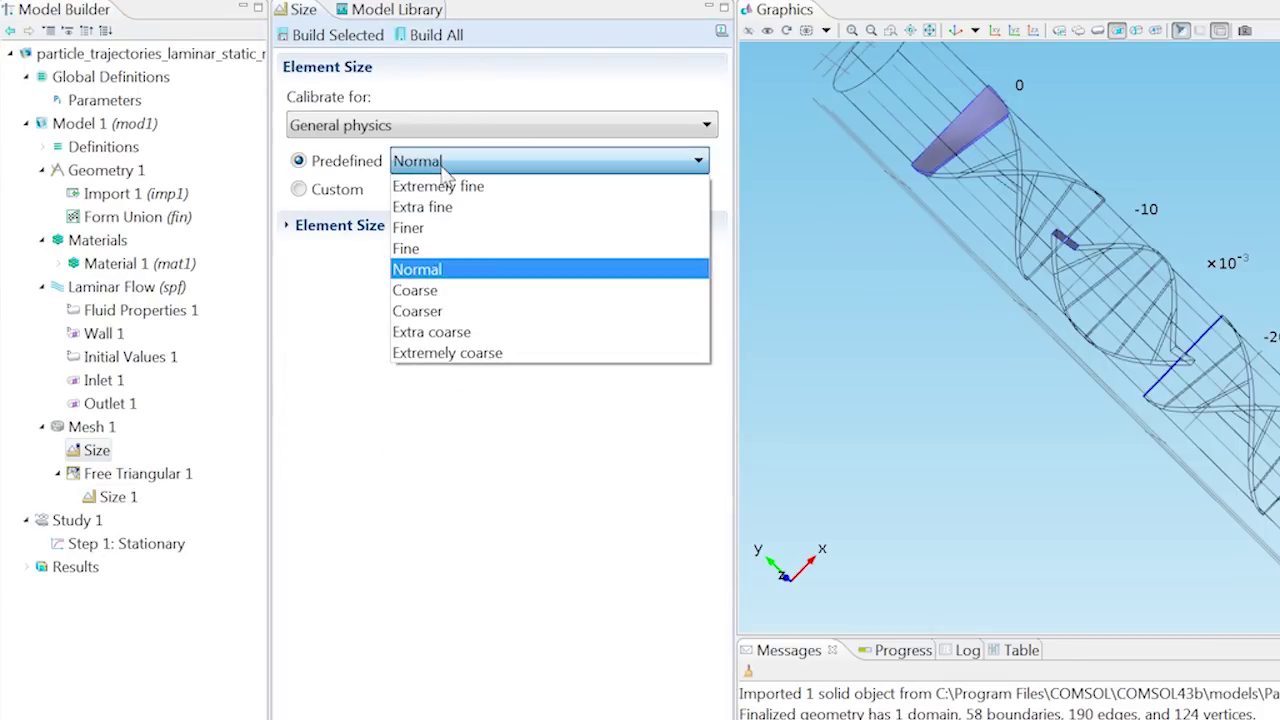
pyautogui.click(441, 188)
pyautogui.click(300, 190)
pyautogui.click(352, 449)
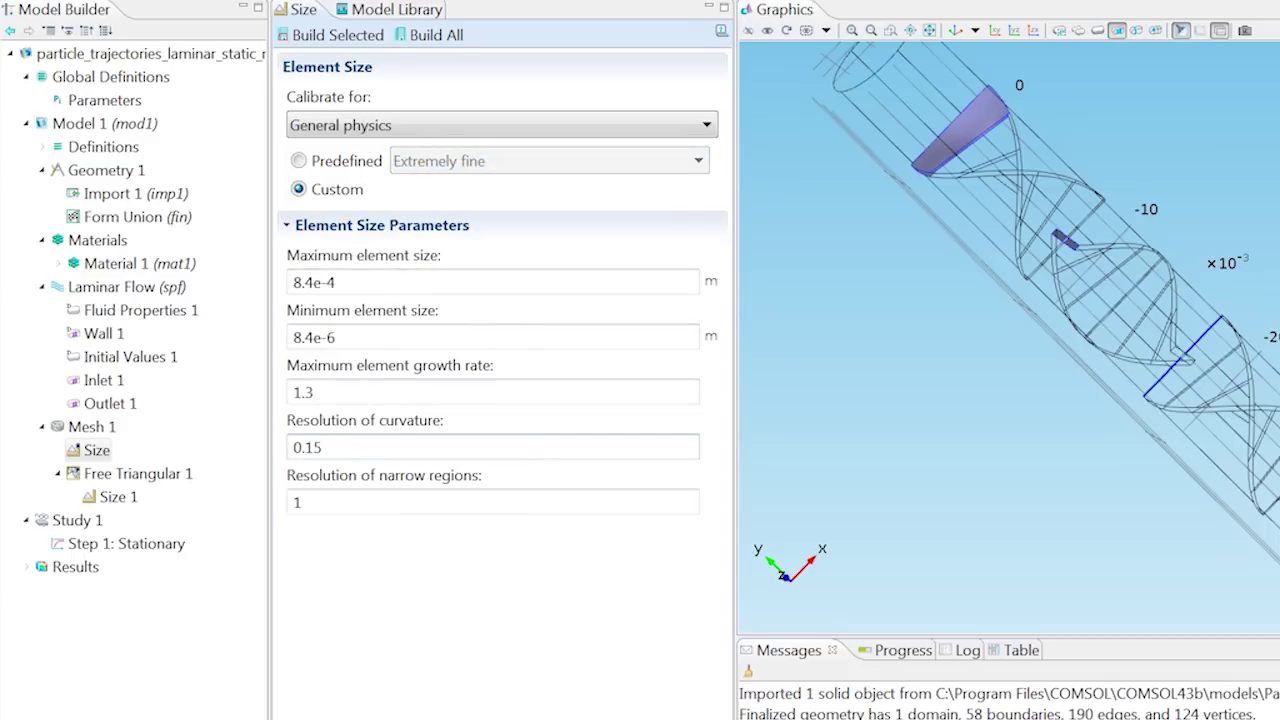
# Step: Add a second Free Triangular mesh on the end circle, boundary 23
pyautogui.rightClick(88, 428)
pyautogui.moveTo(200, 57)
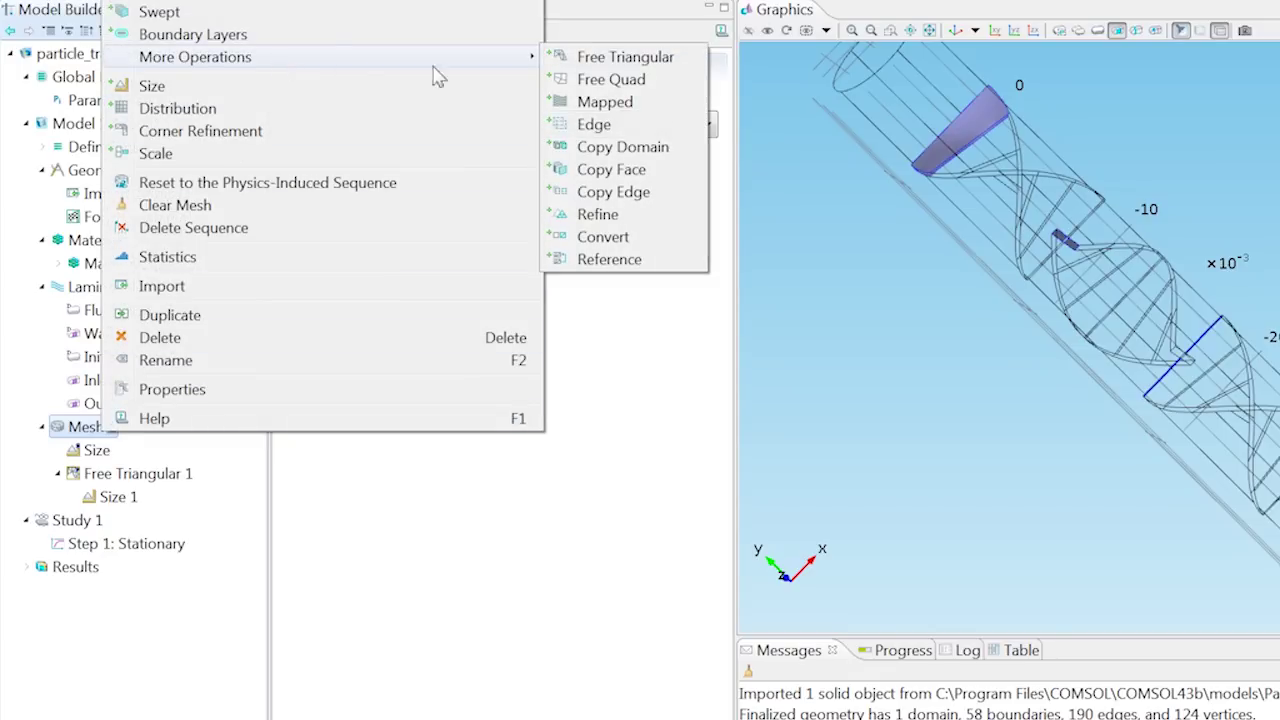
pyautogui.click(585, 55)
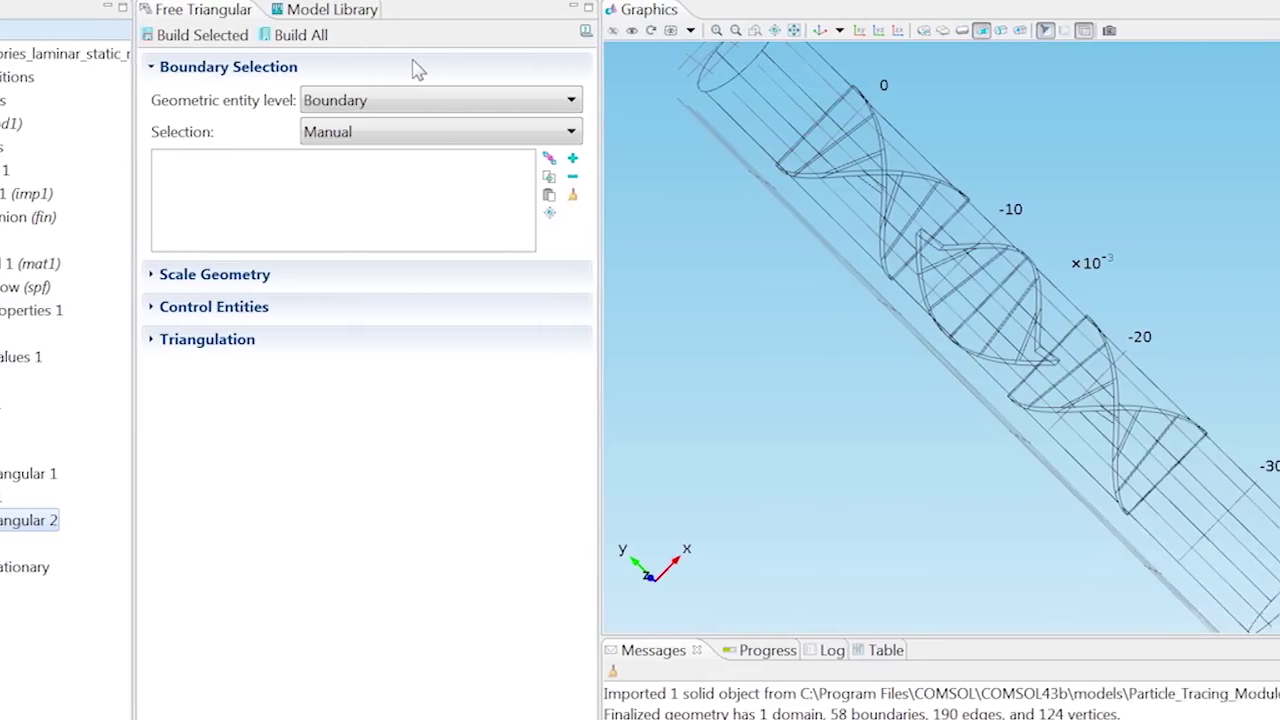
pyautogui.moveTo(752, 295); pyautogui.dragTo(900, 400)
pyautogui.click(790, 165)
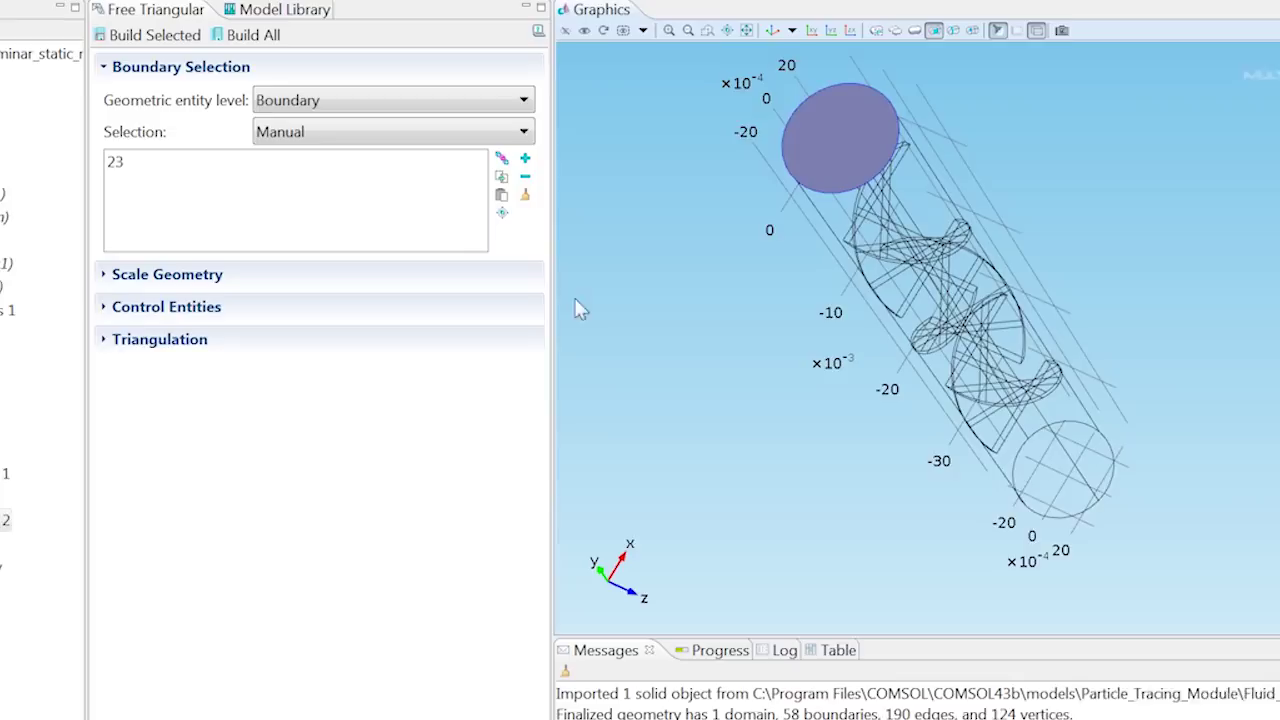
# Step: Give Free Triangular 2 a Size calibrated for Fluid dynamics, Extra fine
pyautogui.rightClick(150, 530)
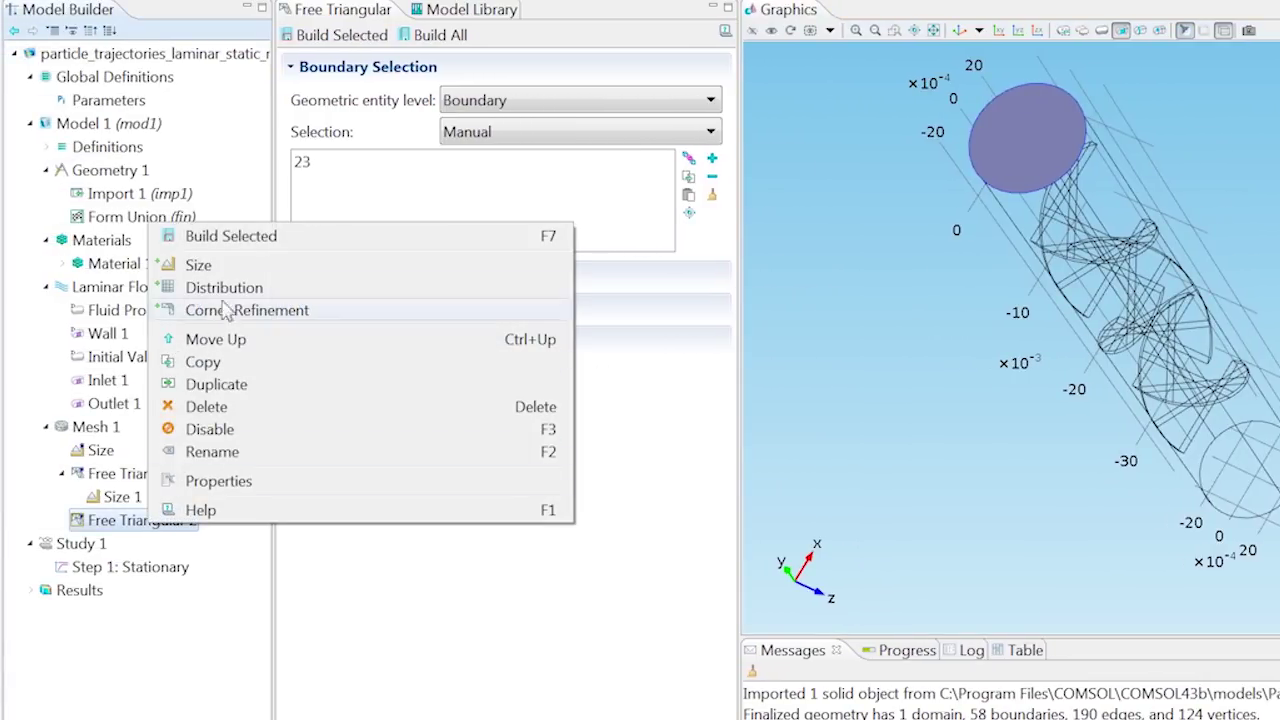
pyautogui.click(236, 265)
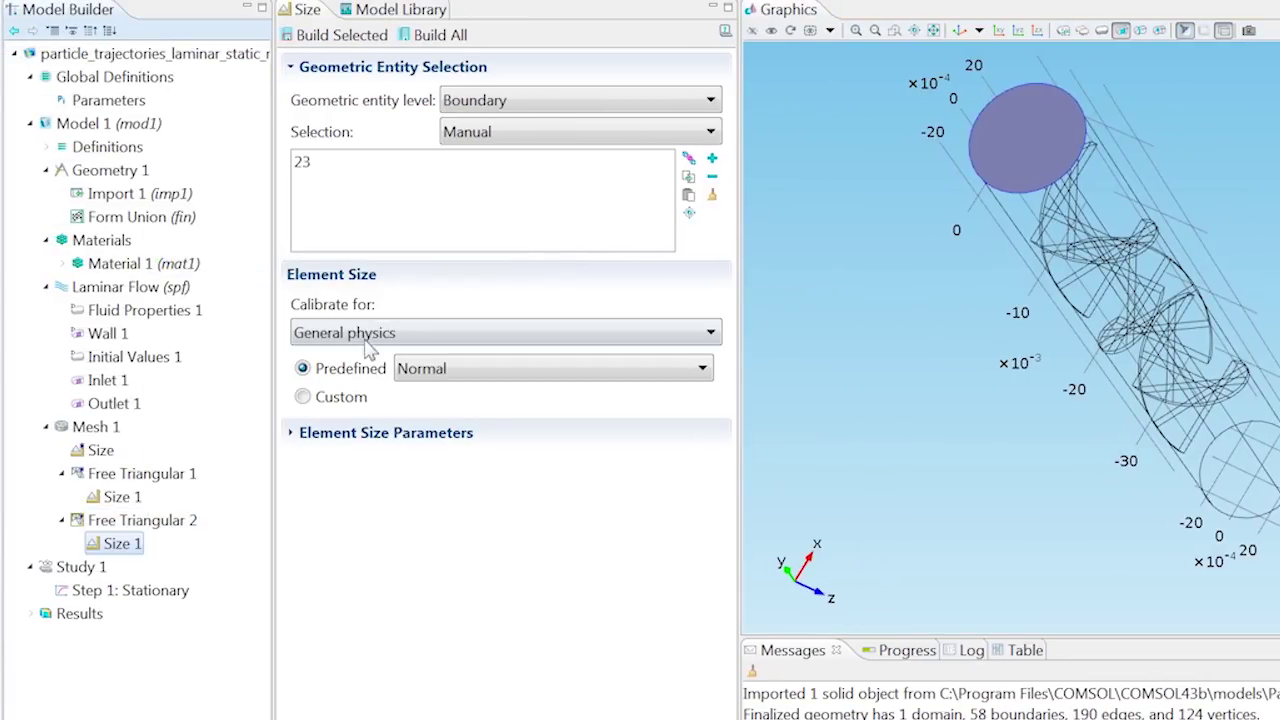
pyautogui.click(368, 338)
pyautogui.click(368, 379)
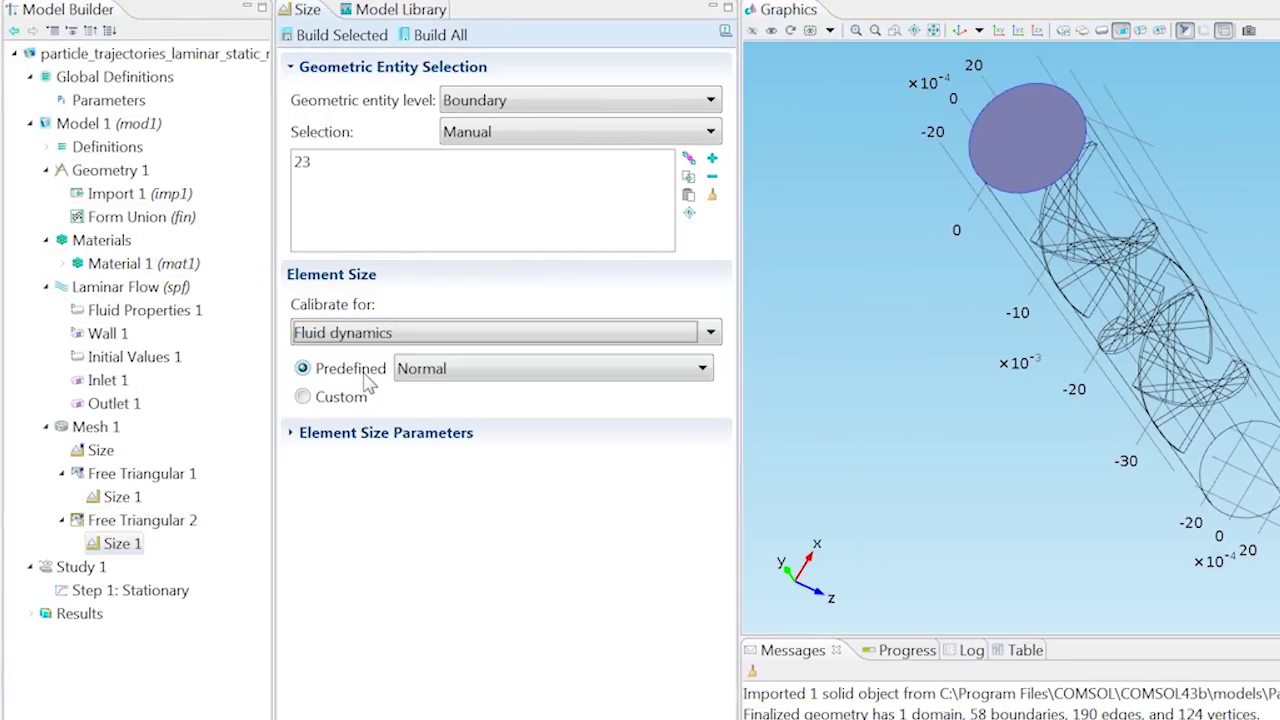
pyautogui.click(439, 376)
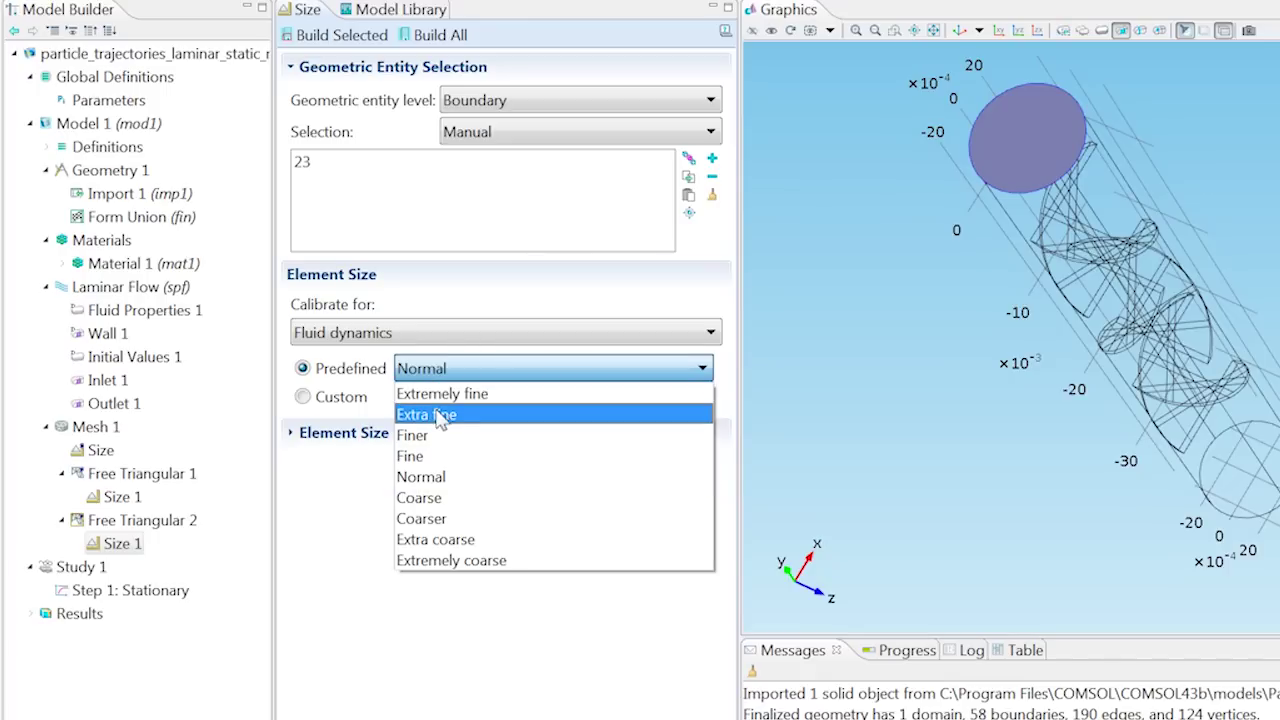
pyautogui.click(440, 414)
# Step: Add Free Tetrahedral 1 and build the full mesh (291601 domain elements)
pyautogui.rightClick(110, 430)
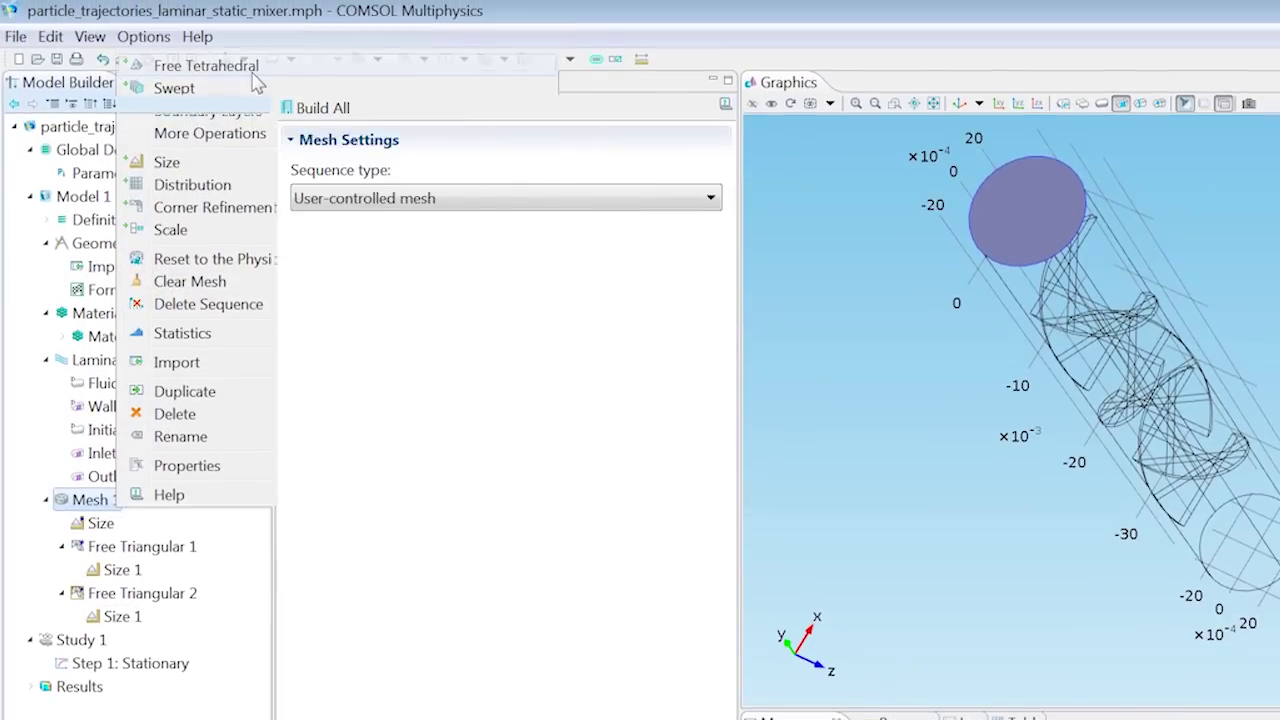
pyautogui.click(252, 70)
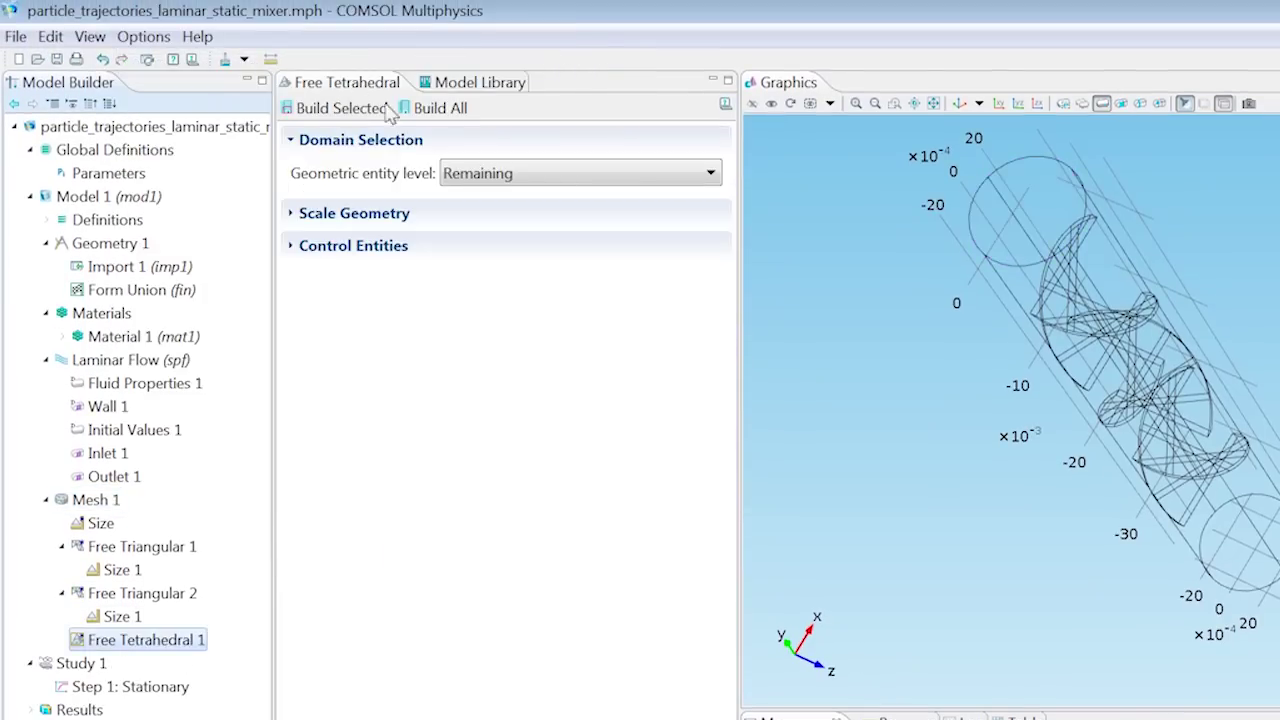
pyautogui.click(429, 110)
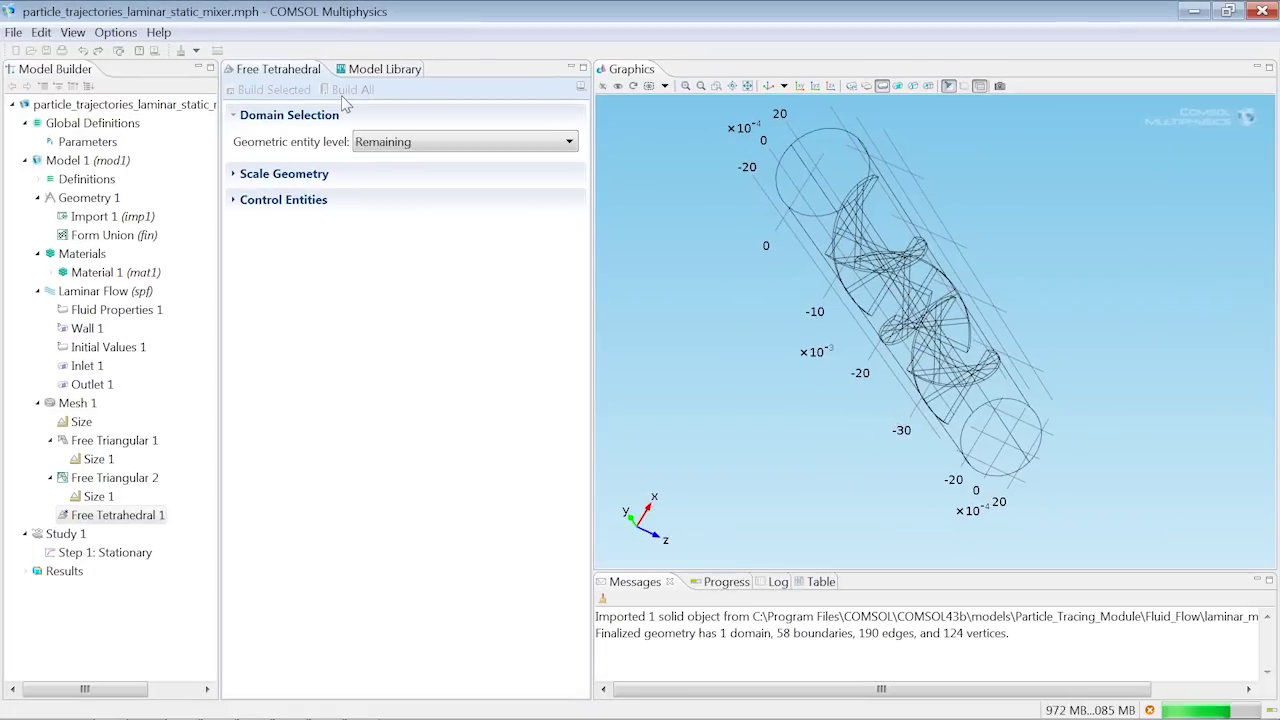
pyautogui.click(934, 101)
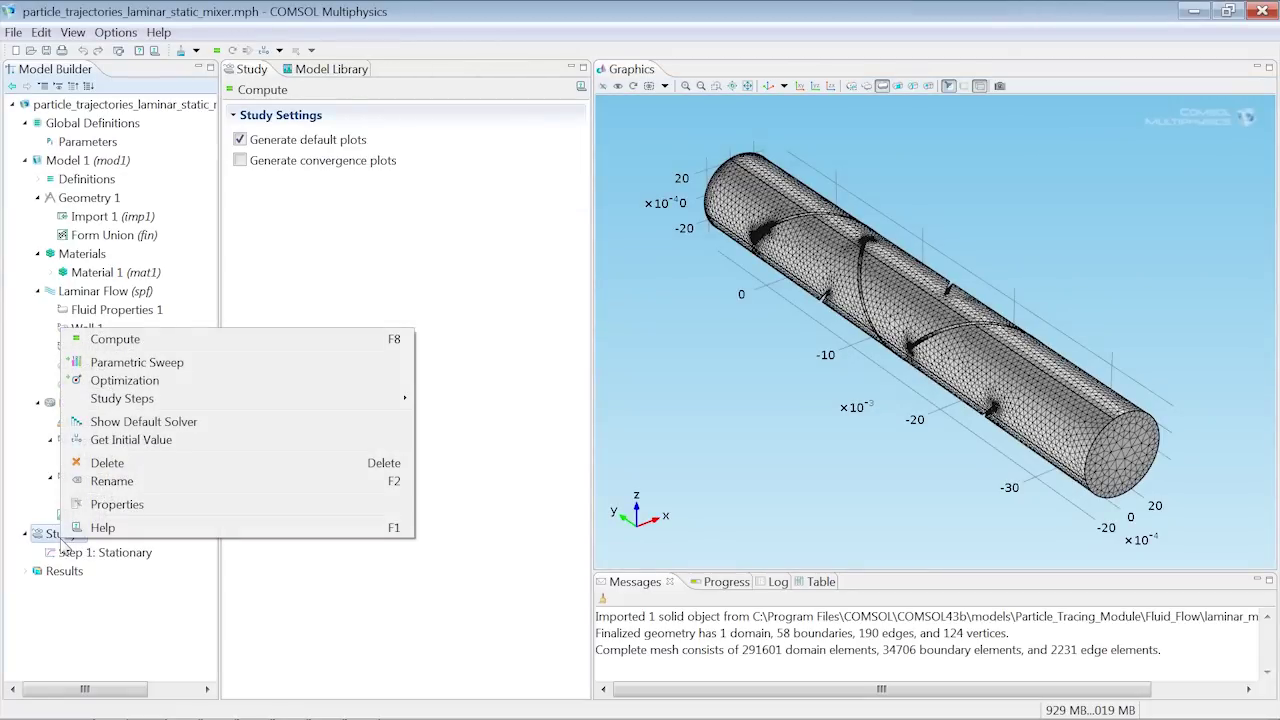
# Step: Compute Study 1, then rotate the velocity slice and Pressure (spf) contour plots to inspect them
pyautogui.click(135, 343)
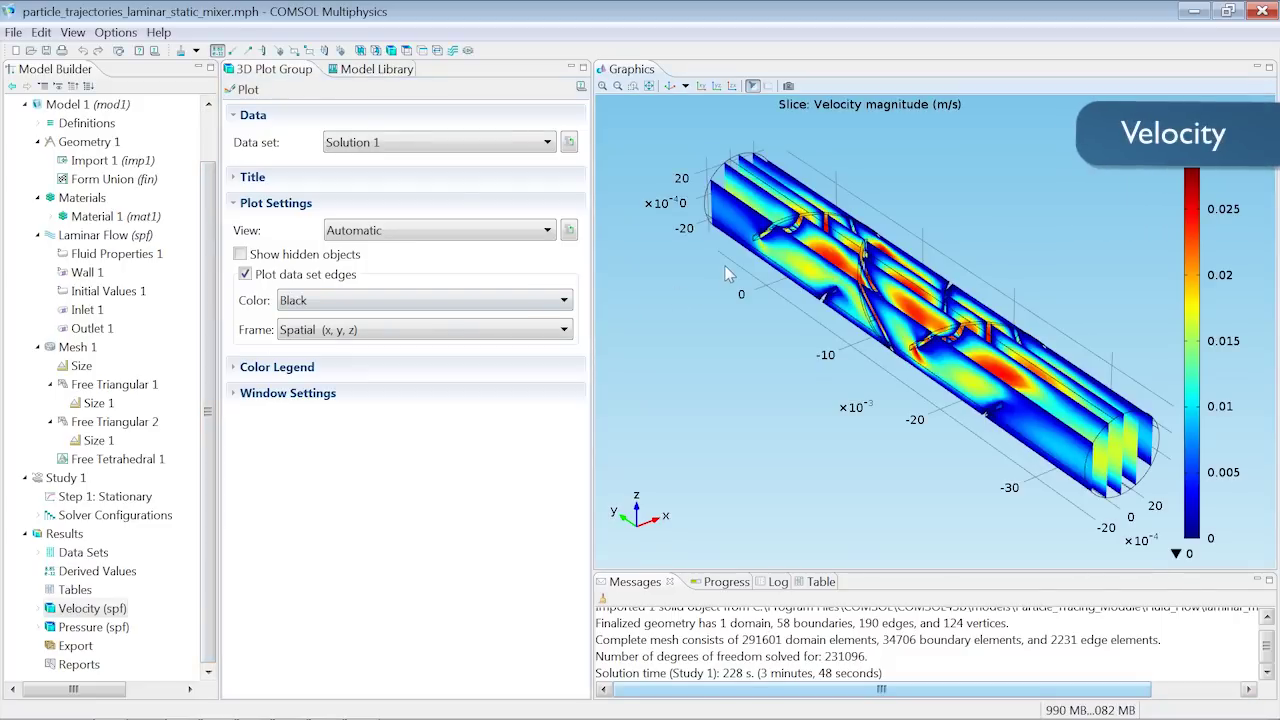
pyautogui.moveTo(660, 296); pyautogui.dragTo(789, 337)
pyautogui.click(93, 627)
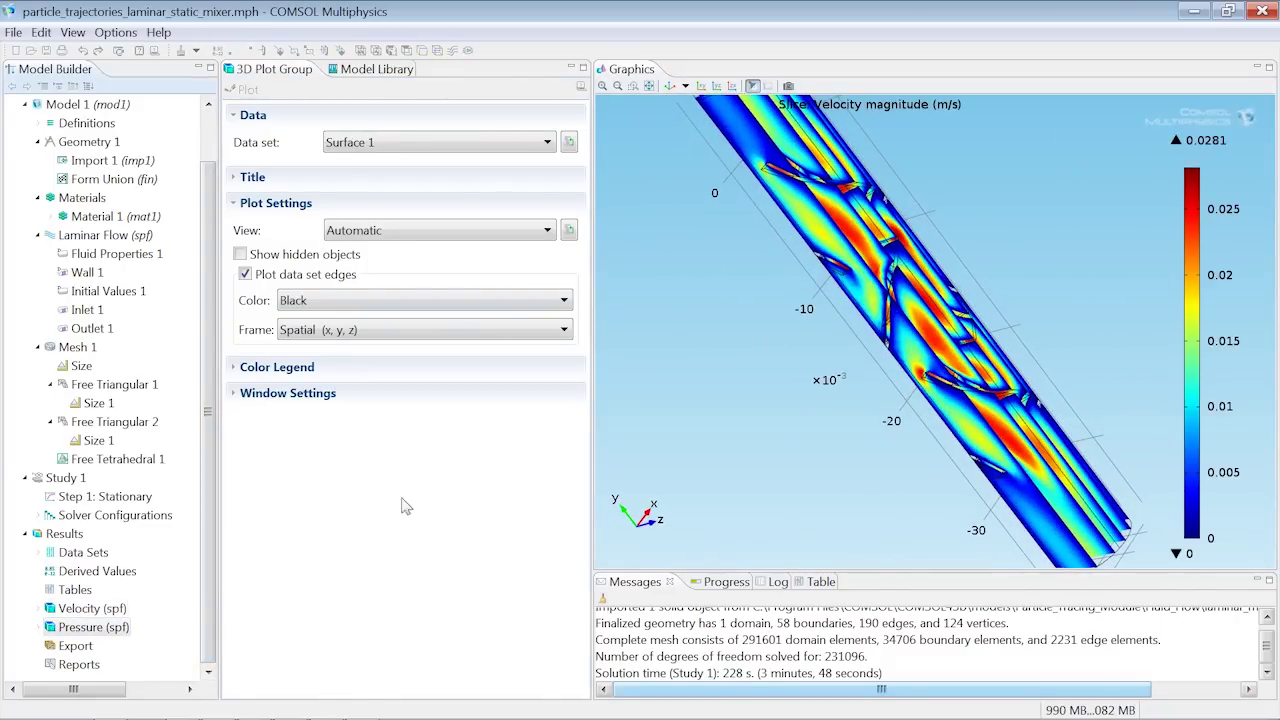
pyautogui.moveTo(772, 320); pyautogui.dragTo(636, 552)
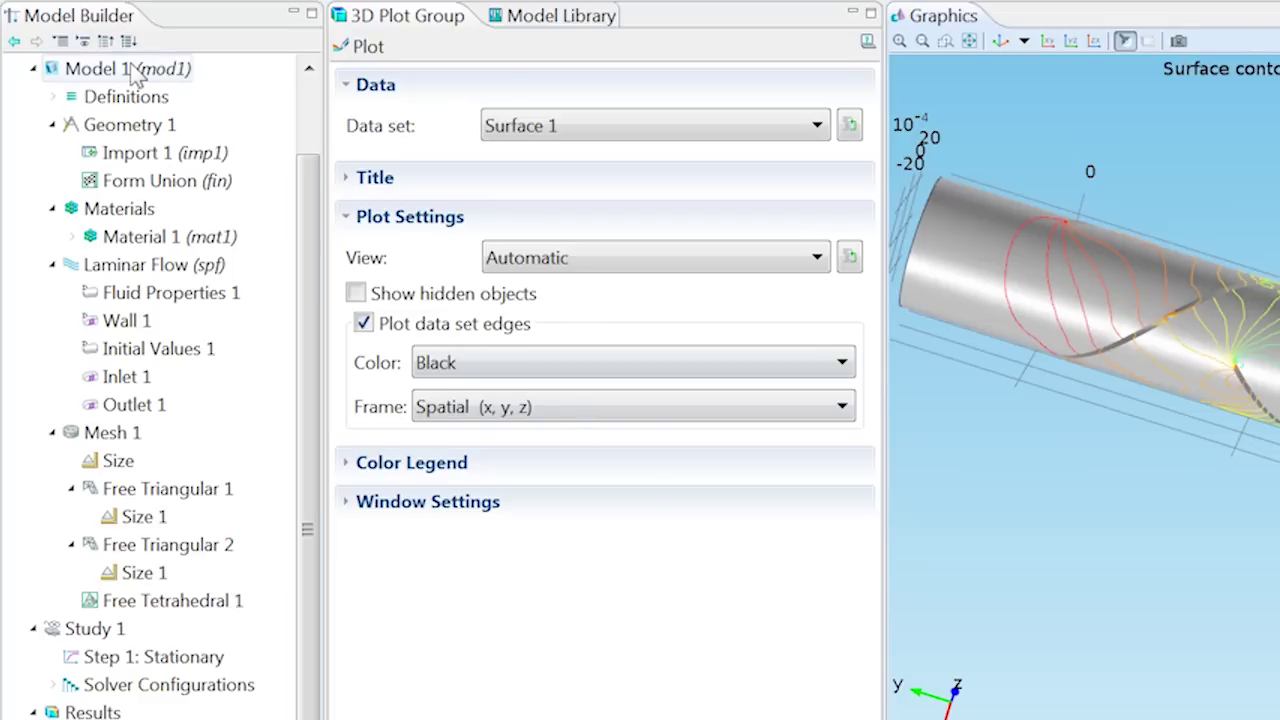
# Step: Add the Particle Tracing for Fluid Flow interface to Model 1
pyautogui.rightClick(137, 78)
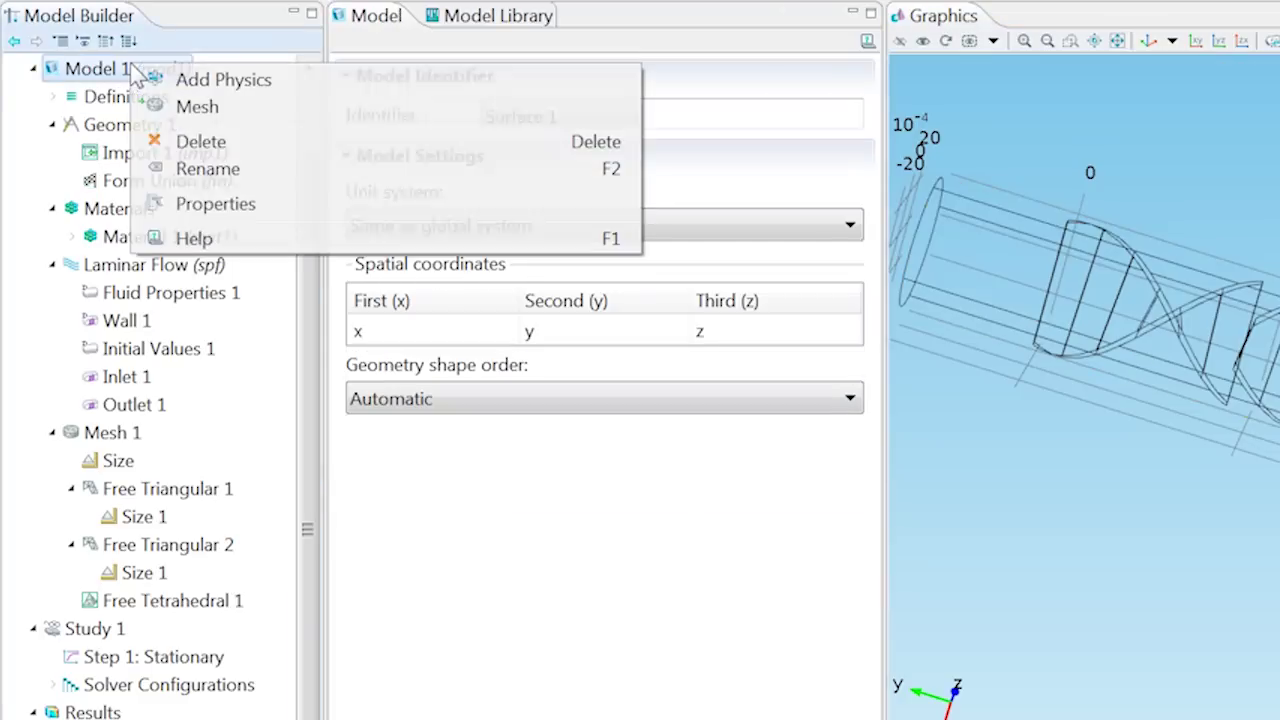
pyautogui.click(158, 78)
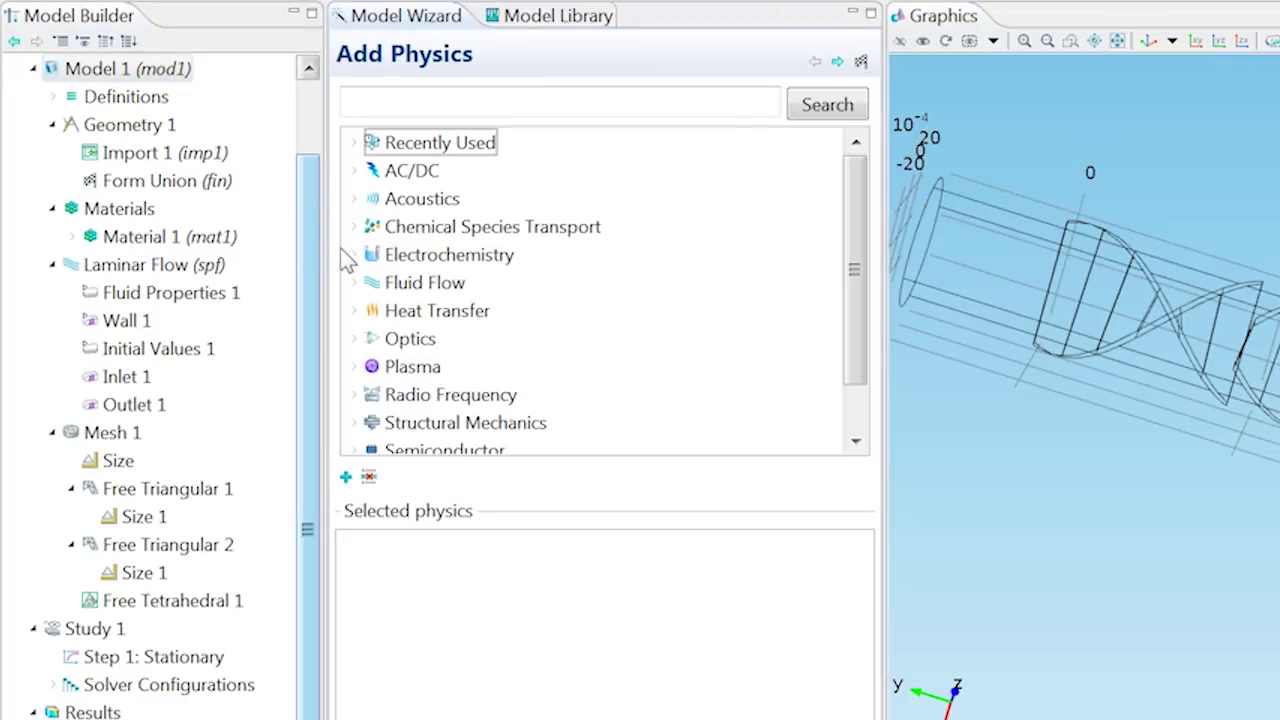
pyautogui.click(353, 283)
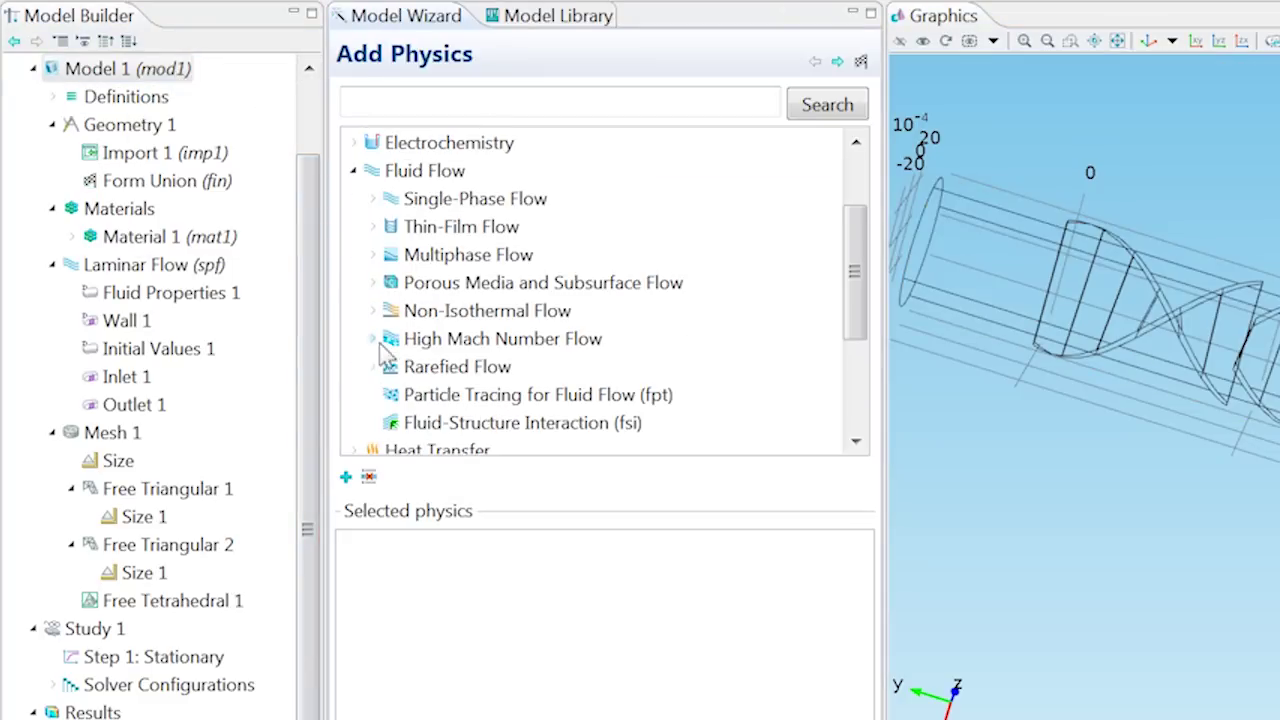
pyautogui.rightClick(420, 396)
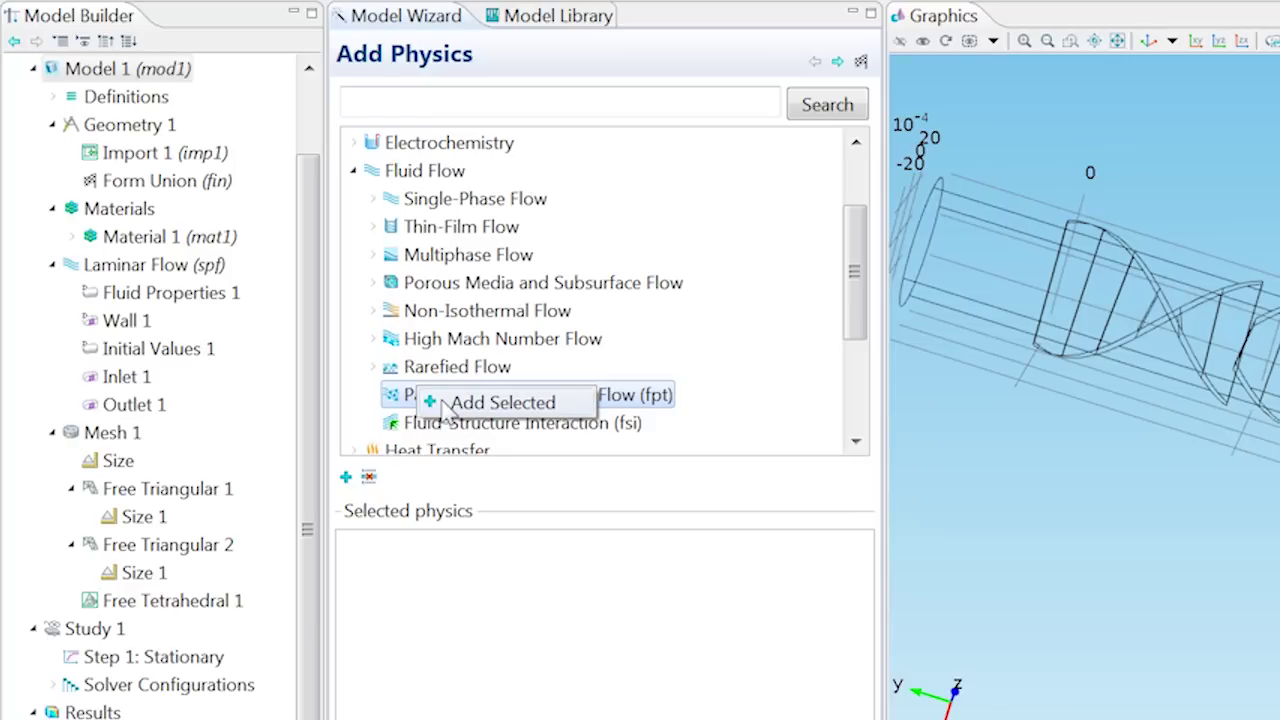
pyautogui.click(440, 404)
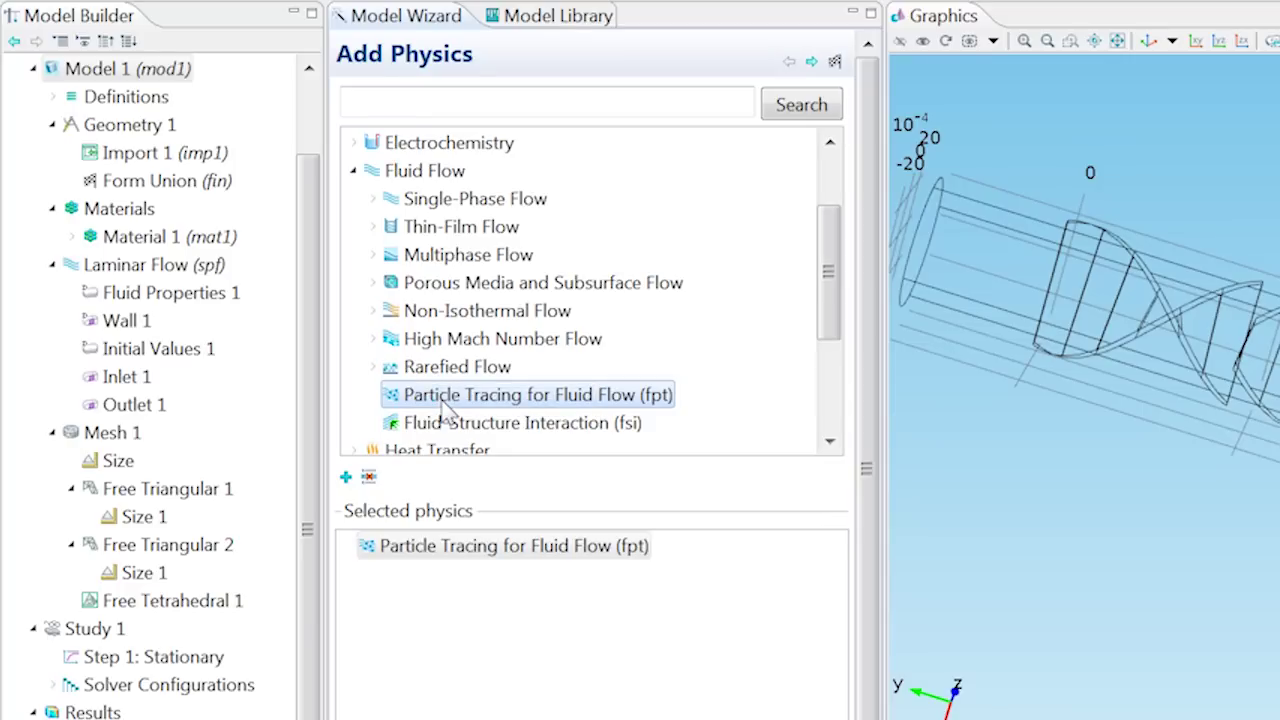
# Step: Add a Time Dependent study with Laminar Flow excluded from solving
pyautogui.click(812, 62)
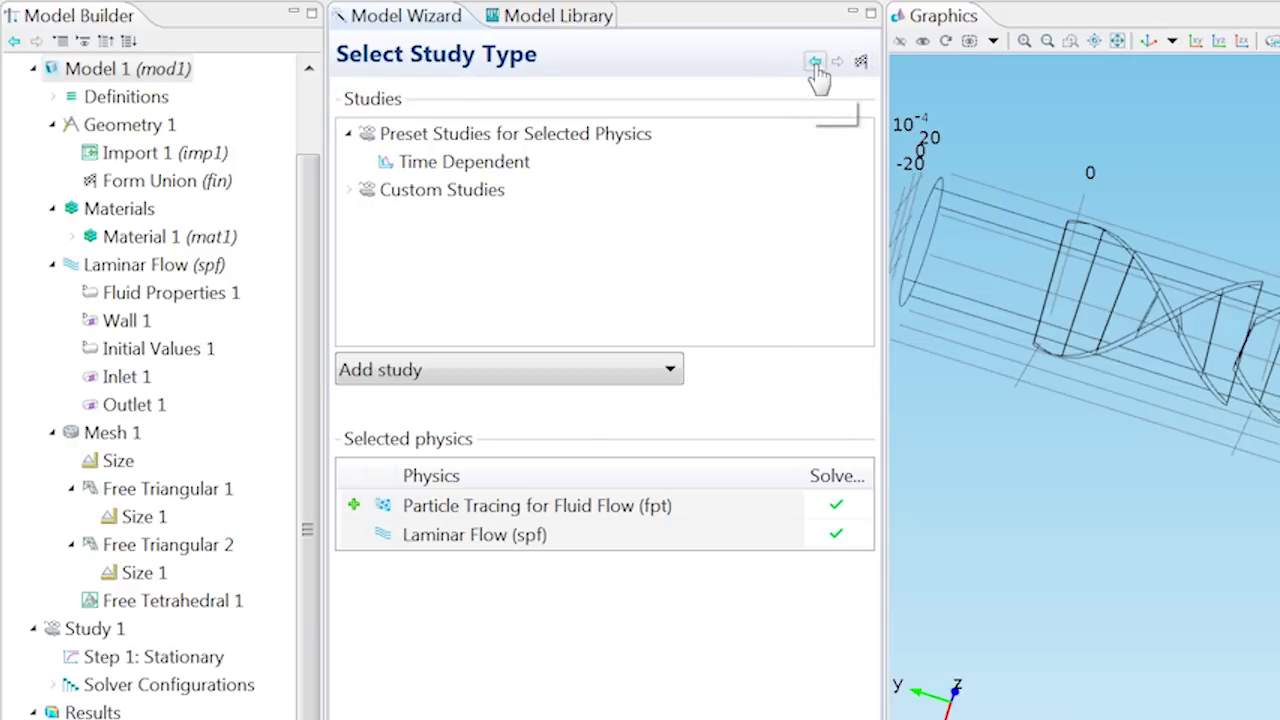
pyautogui.click(495, 168)
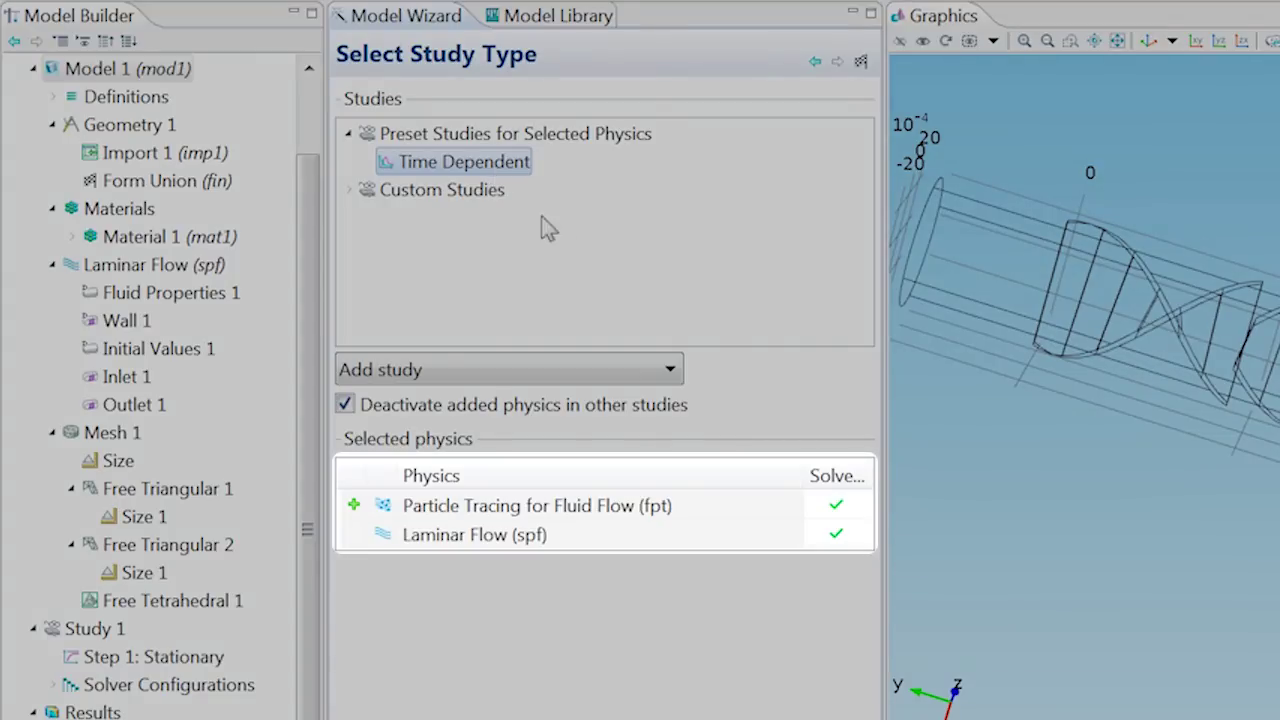
pyautogui.click(833, 535)
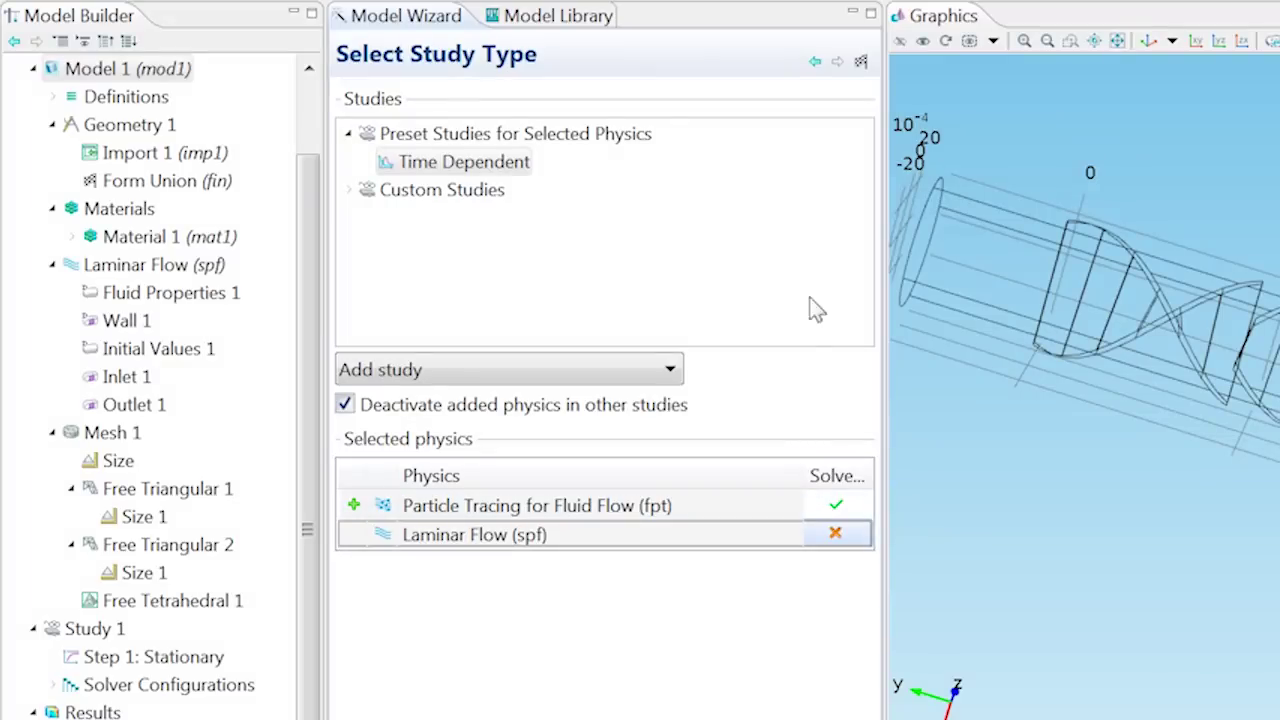
pyautogui.click(862, 64)
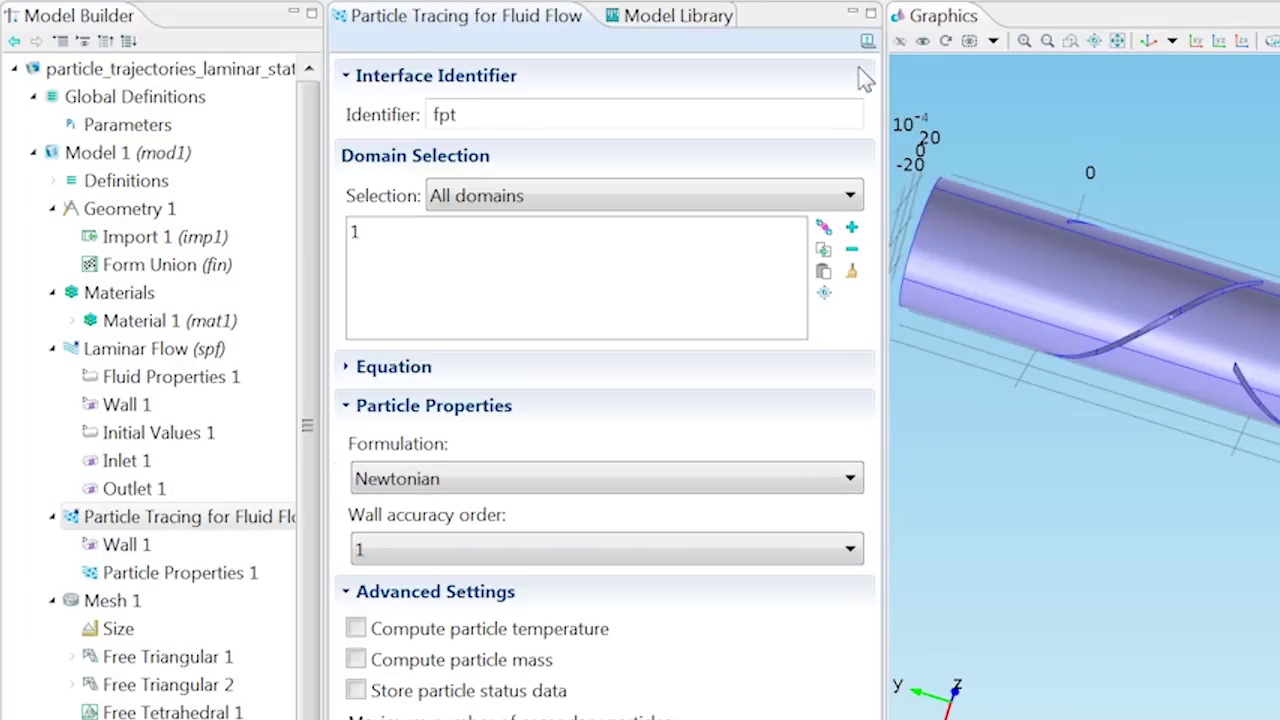
# Step: Add a Drag Force on domain 1 with velocity field and dynamic viscosity from spf/fp1
pyautogui.rightClick(225, 519)
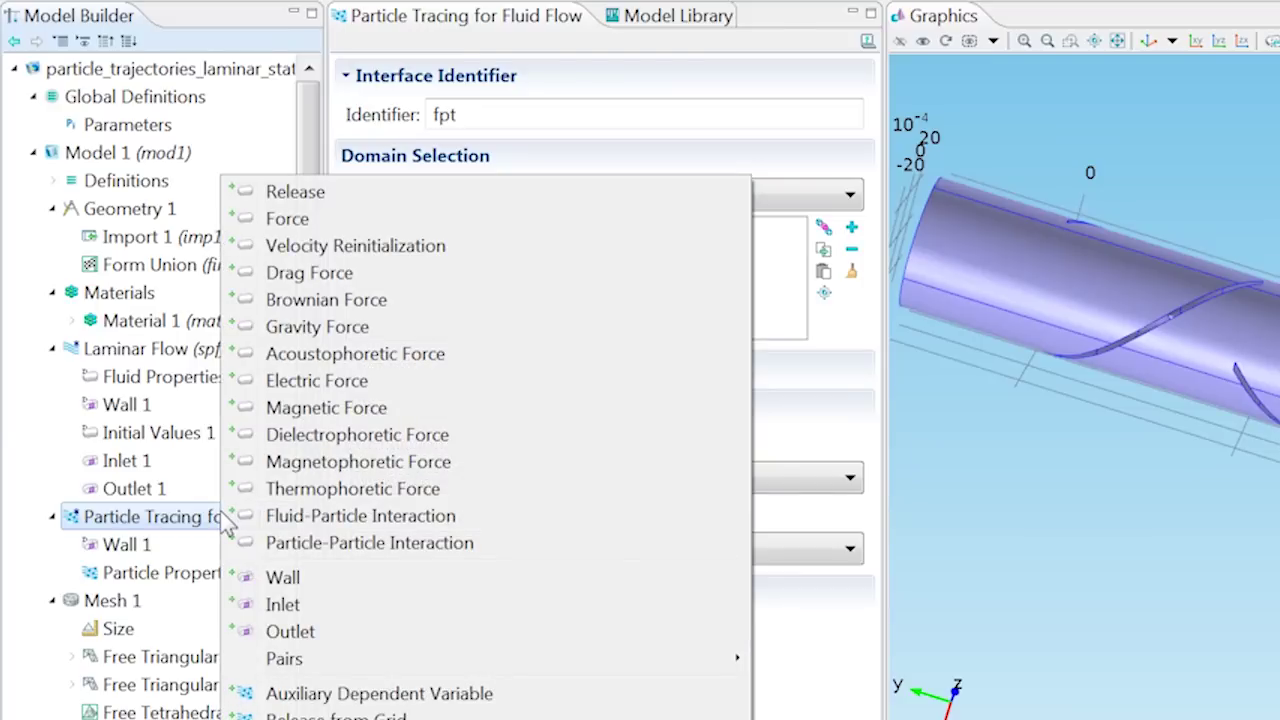
pyautogui.click(320, 281)
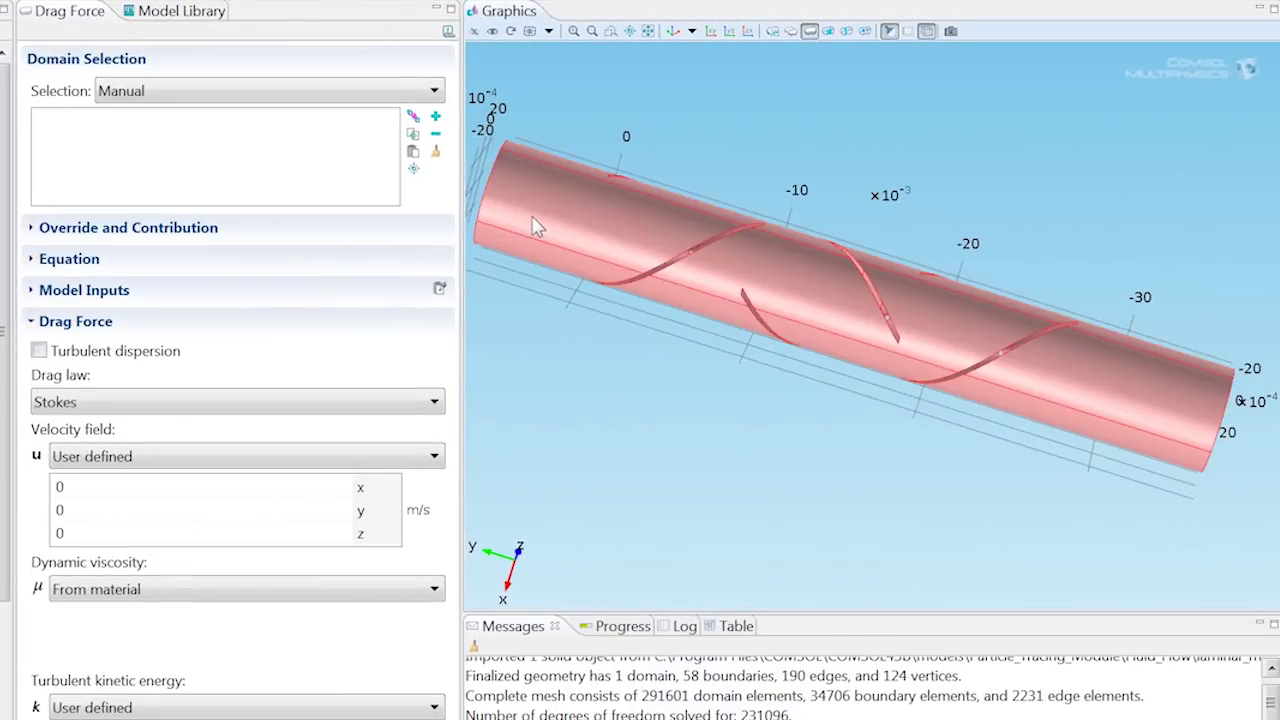
pyautogui.click(535, 227)
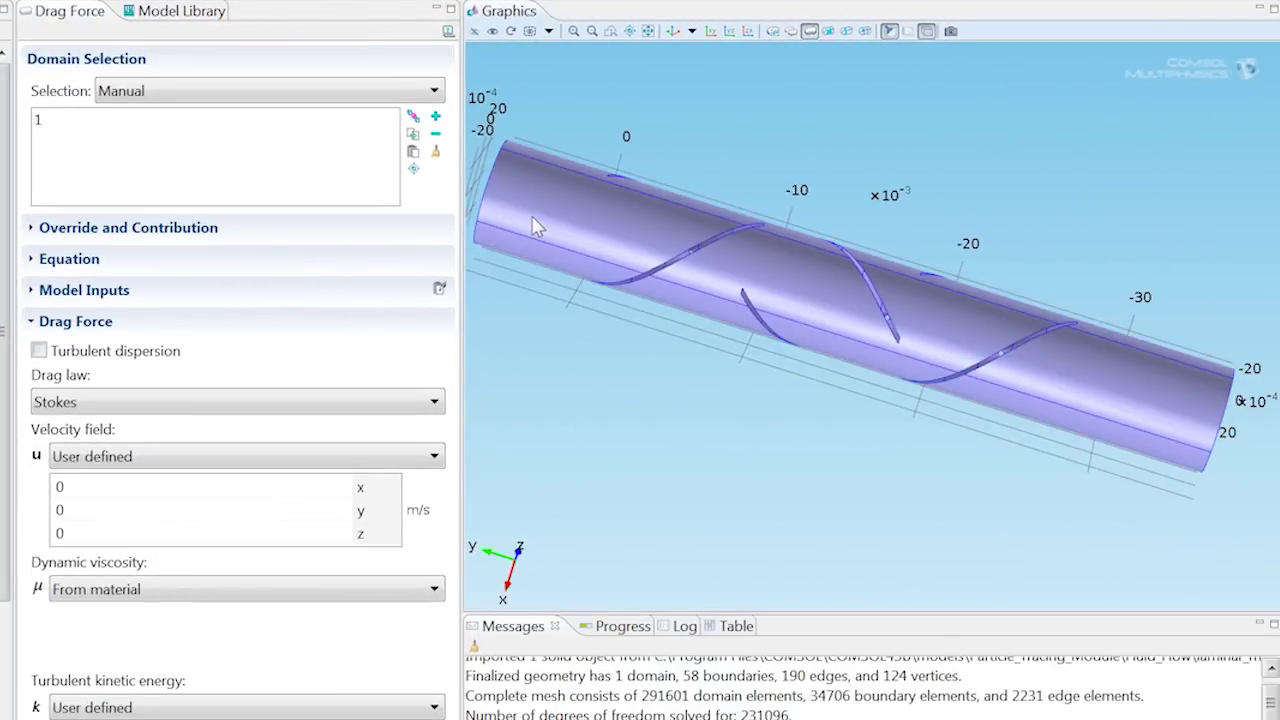
pyautogui.click(369, 456)
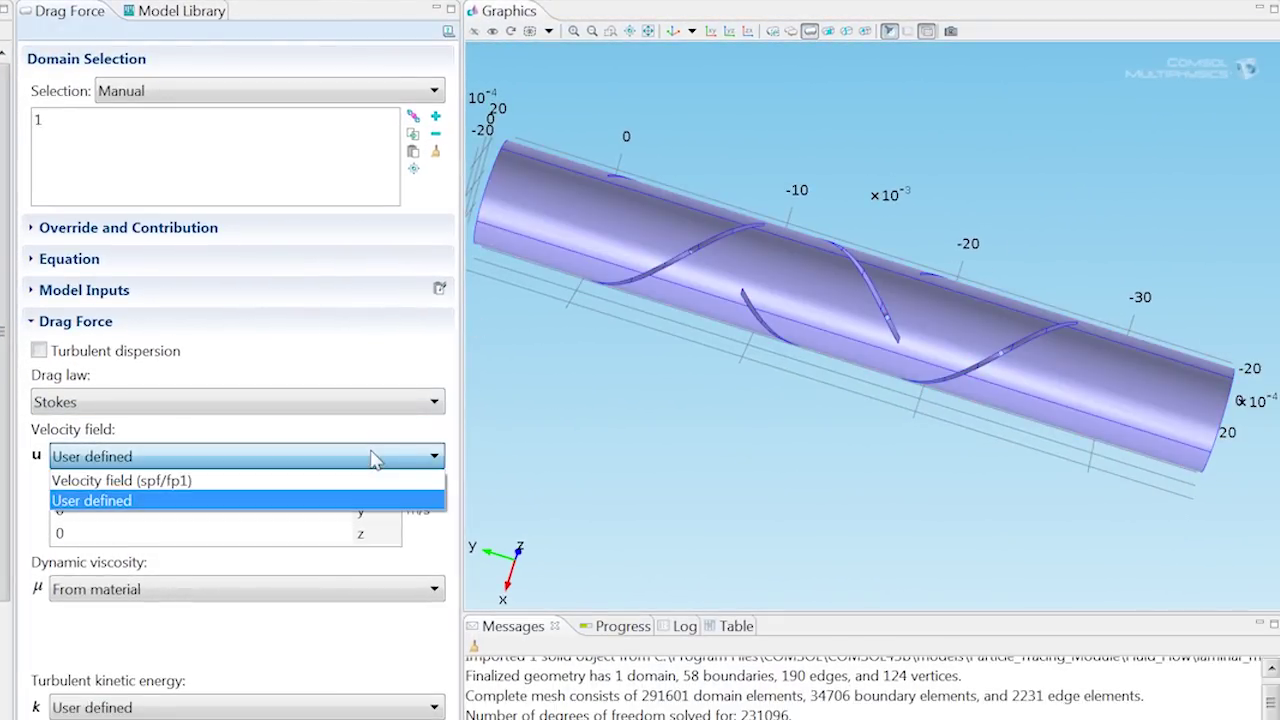
pyautogui.click(374, 479)
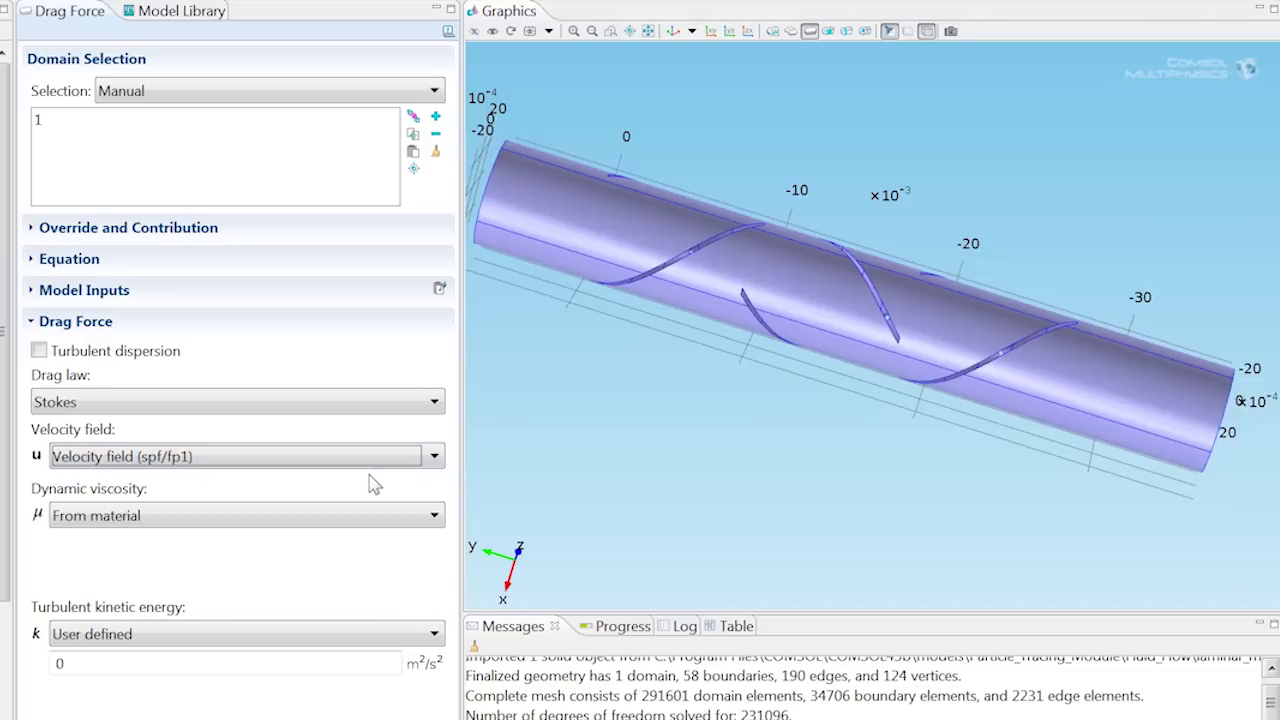
pyautogui.click(352, 518)
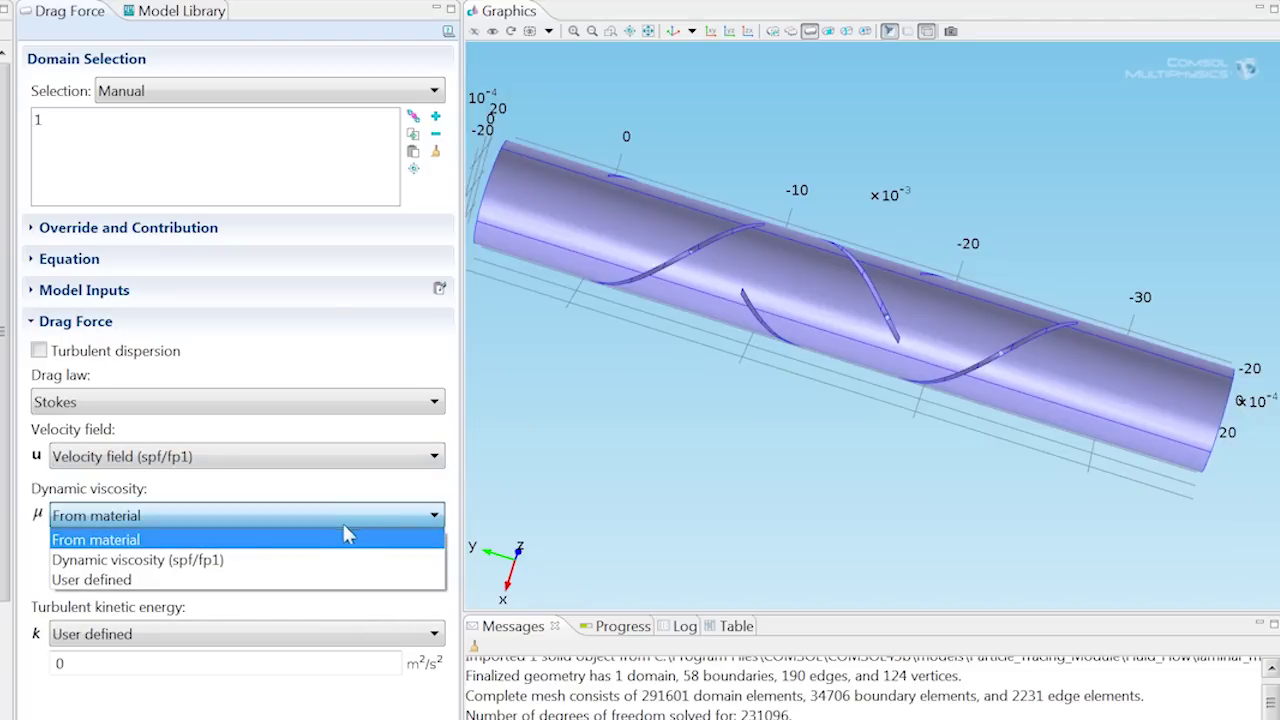
pyautogui.click(337, 560)
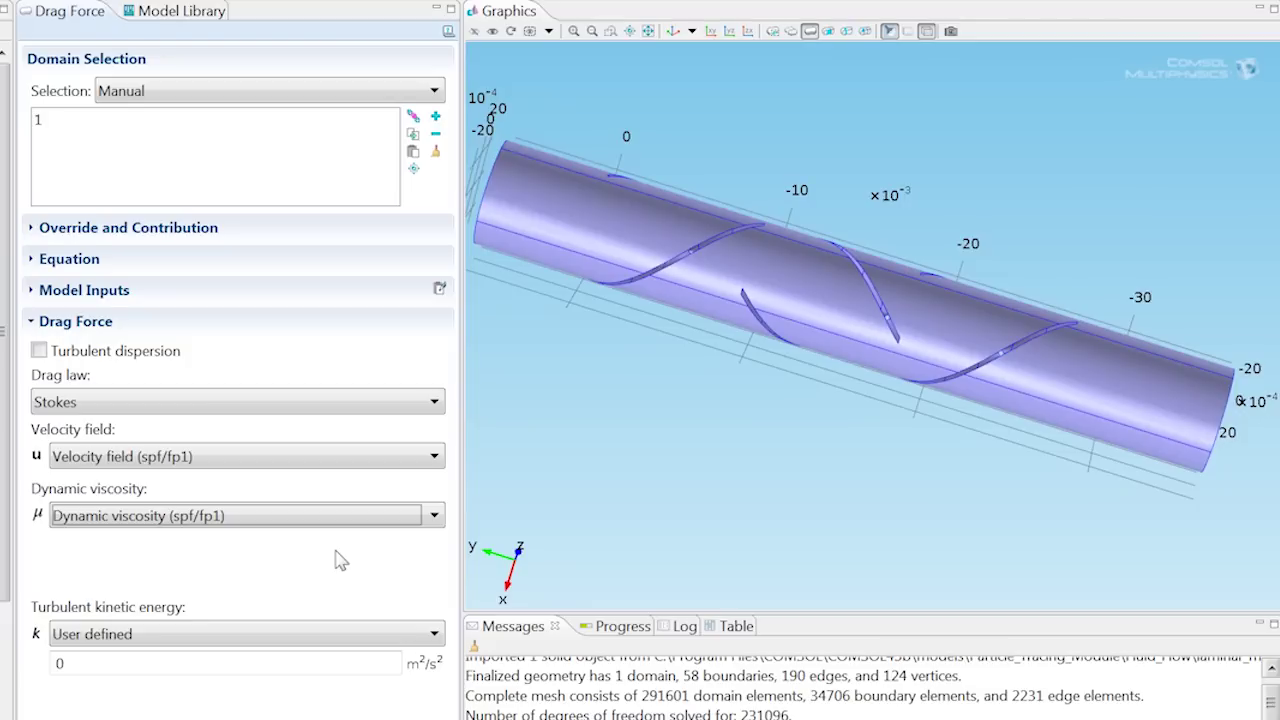
# Step: Add a particle Inlet on boundary 23
pyautogui.rightClick(200, 415)
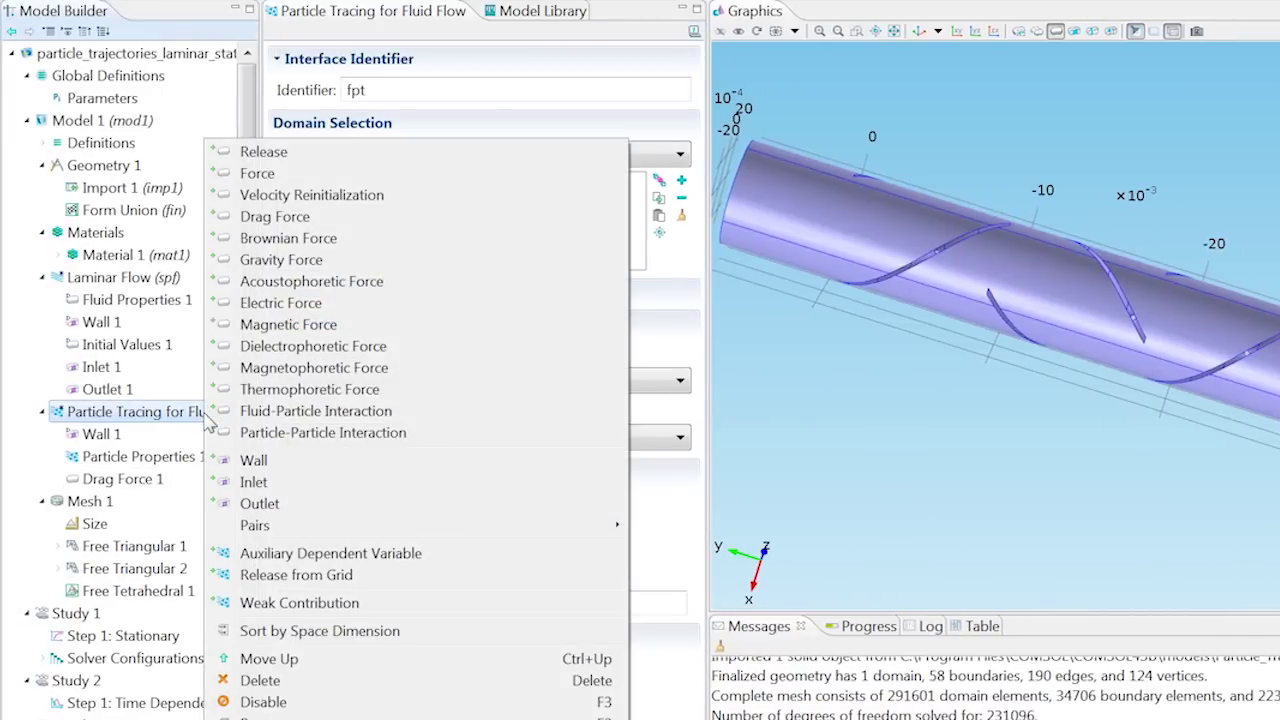
pyautogui.click(254, 482)
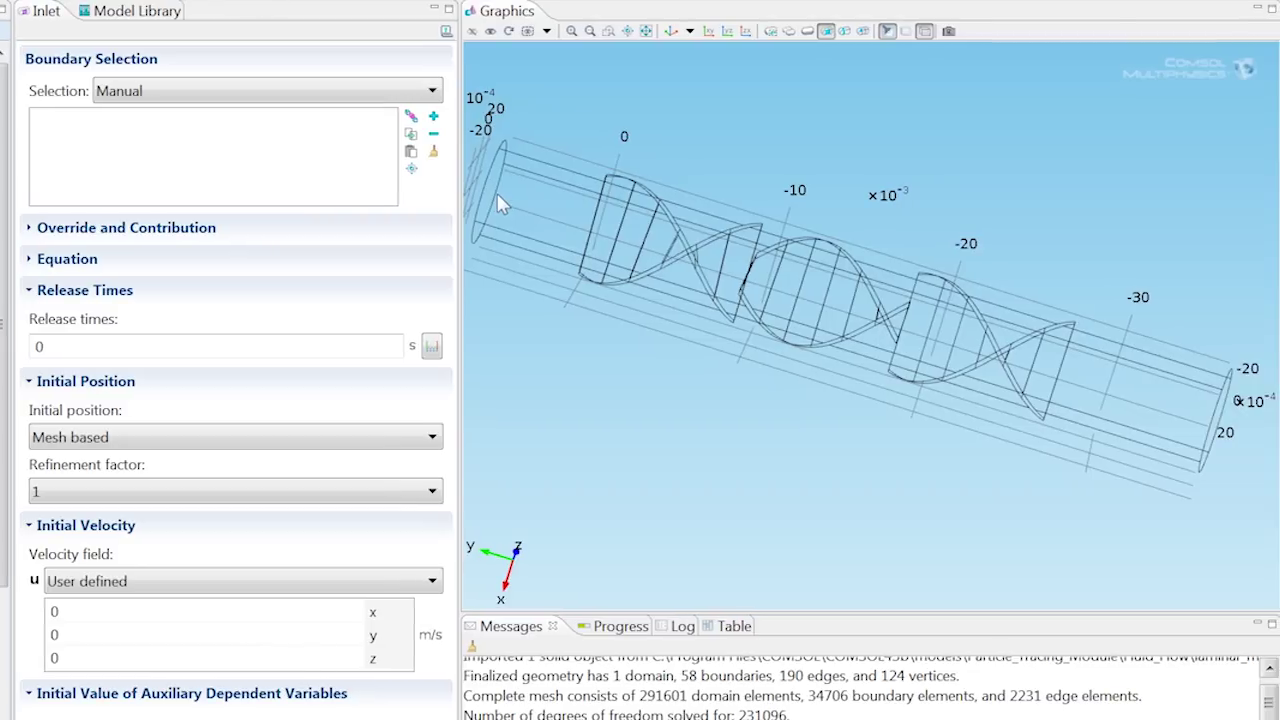
pyautogui.moveTo(727, 193); pyautogui.dragTo(765, 222)
pyautogui.moveTo(536, 223); pyautogui.dragTo(553, 226)
pyautogui.click(553, 226)
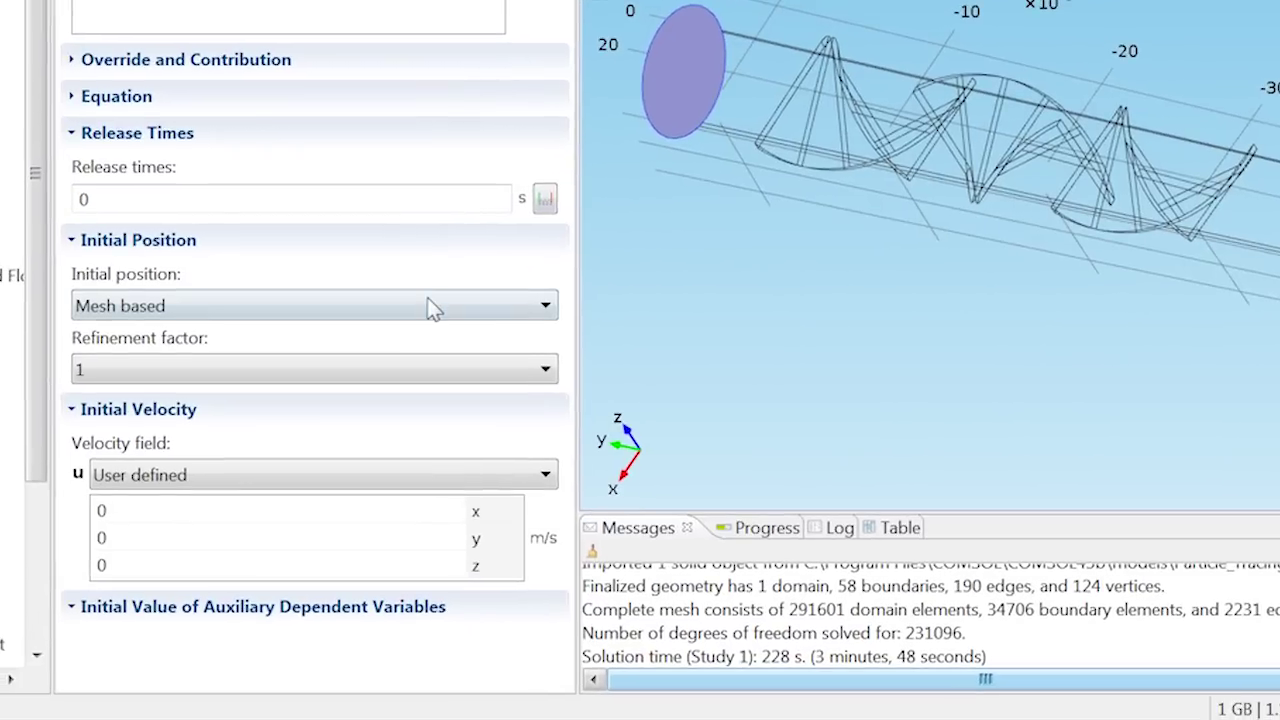
# Step: Release 3000 particles by density spf.U, with initial velocity from spf/fp1
pyautogui.click(335, 440)
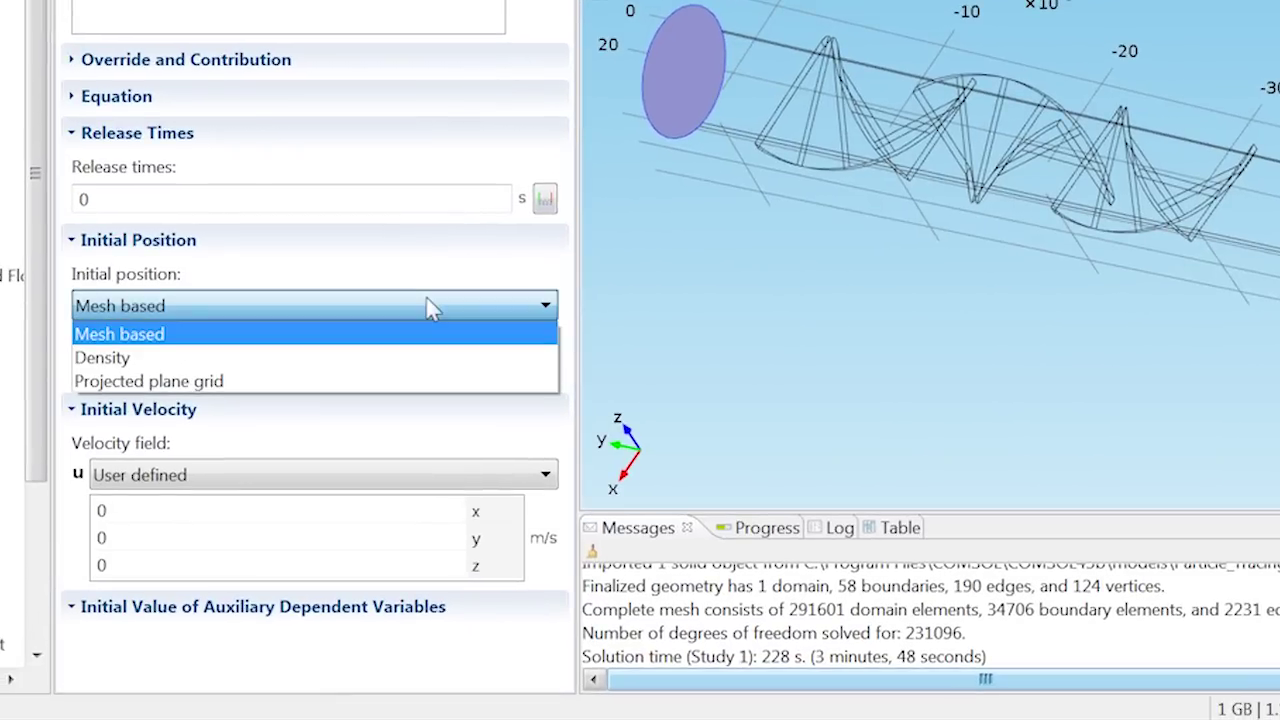
pyautogui.click(420, 357)
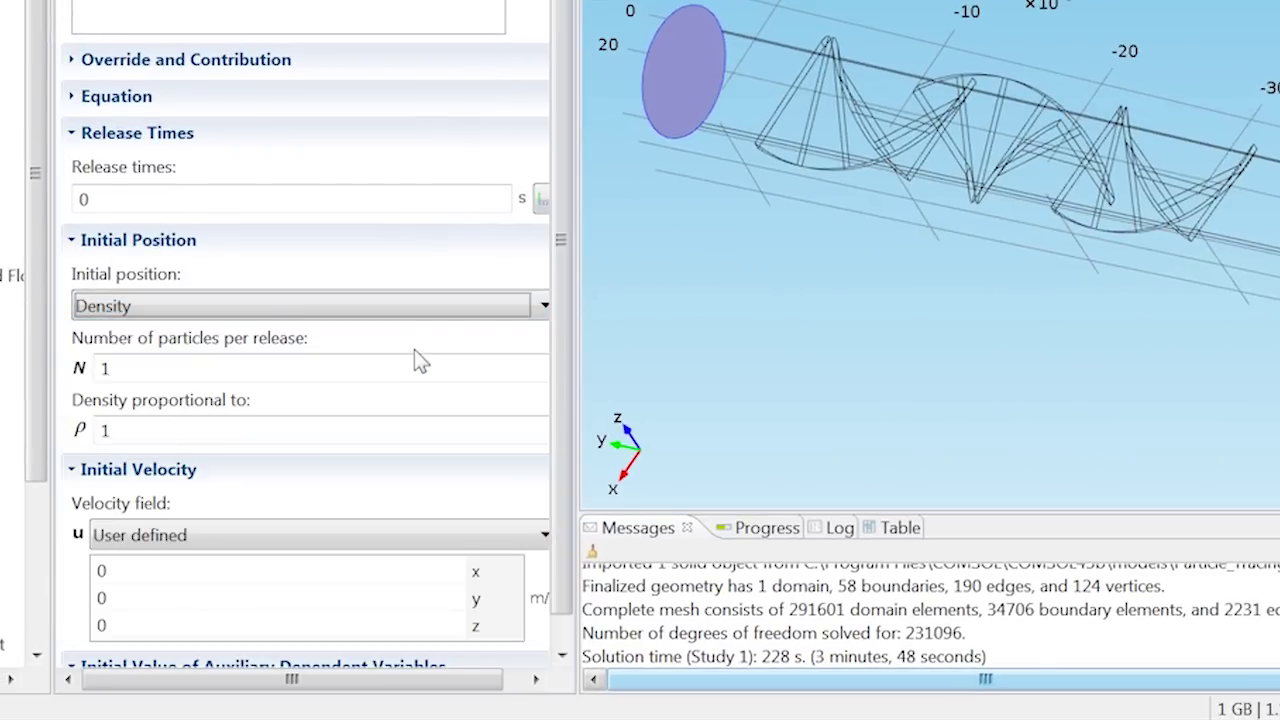
pyautogui.click(404, 380)
pyautogui.moveTo(187, 368); pyautogui.dragTo(82, 366)
pyautogui.write('3000')
pyautogui.moveTo(123, 438); pyautogui.dragTo(82, 440)
pyautogui.write('spf.U')
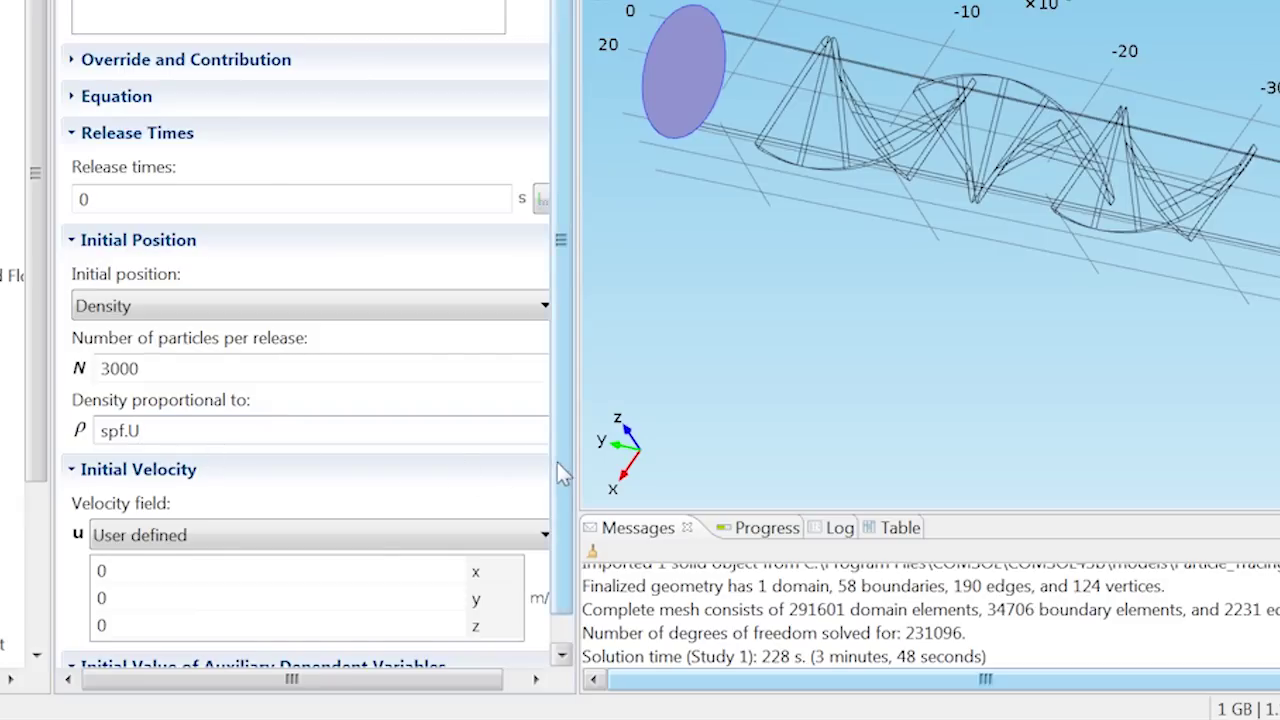
pyautogui.scroll(-1, 558, 470)
pyautogui.click(450, 506)
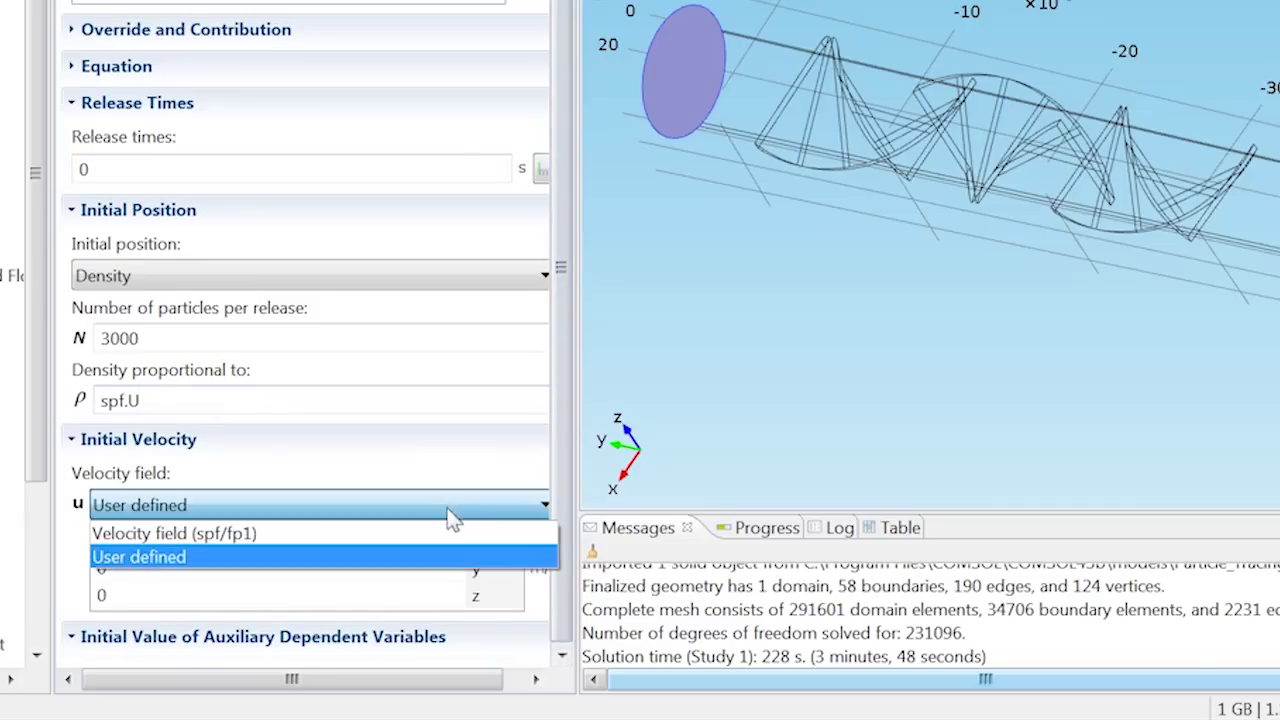
pyautogui.click(435, 534)
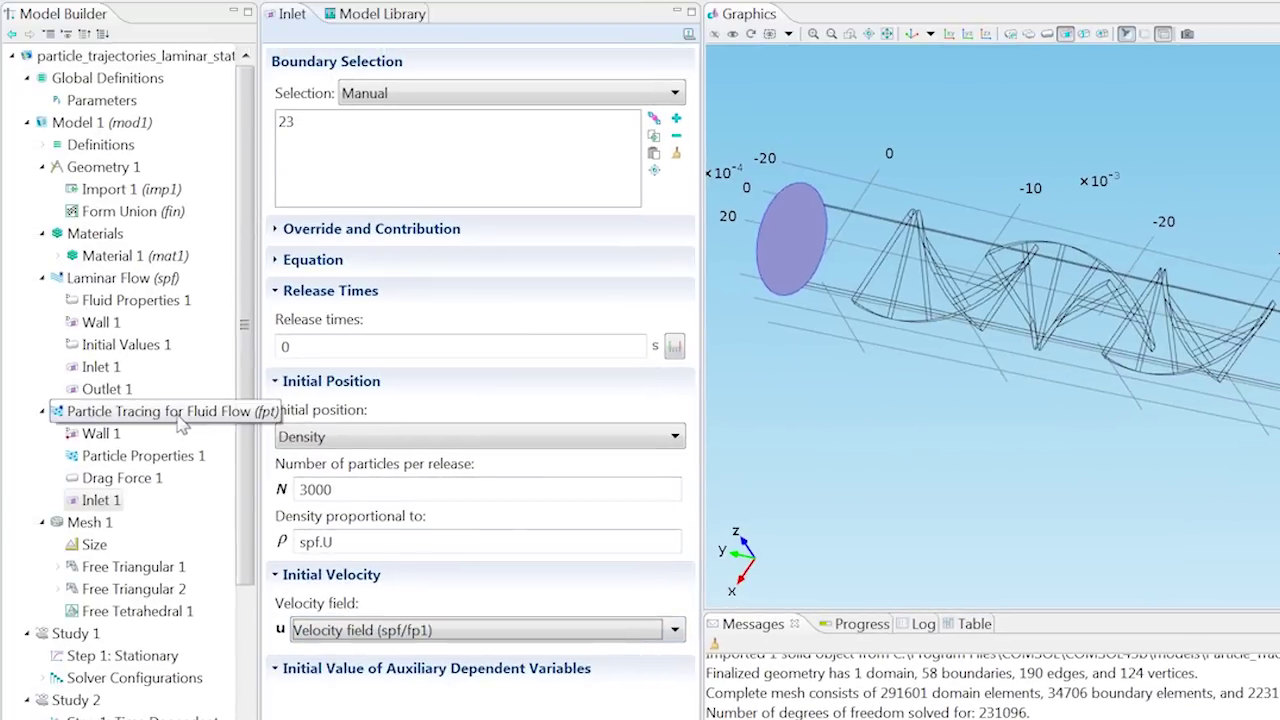
# Step: Add a particle Outlet on boundary 20
pyautogui.rightClick(176, 411)
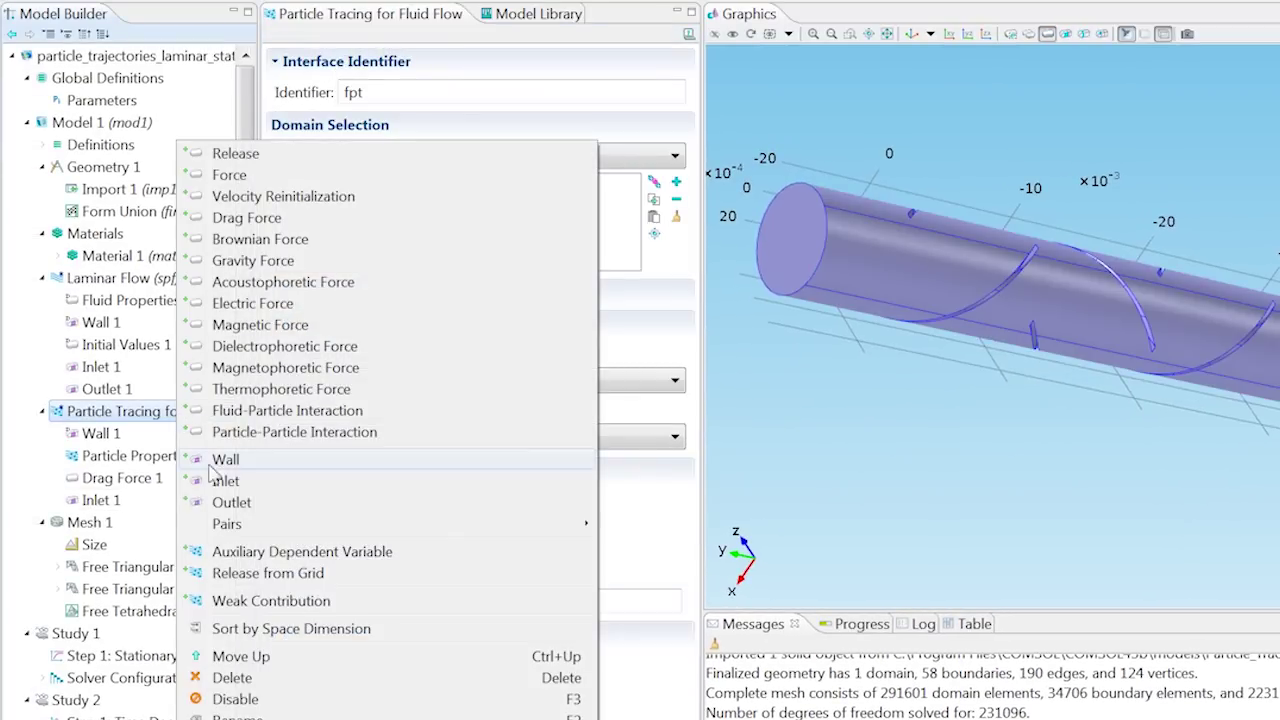
pyautogui.click(222, 502)
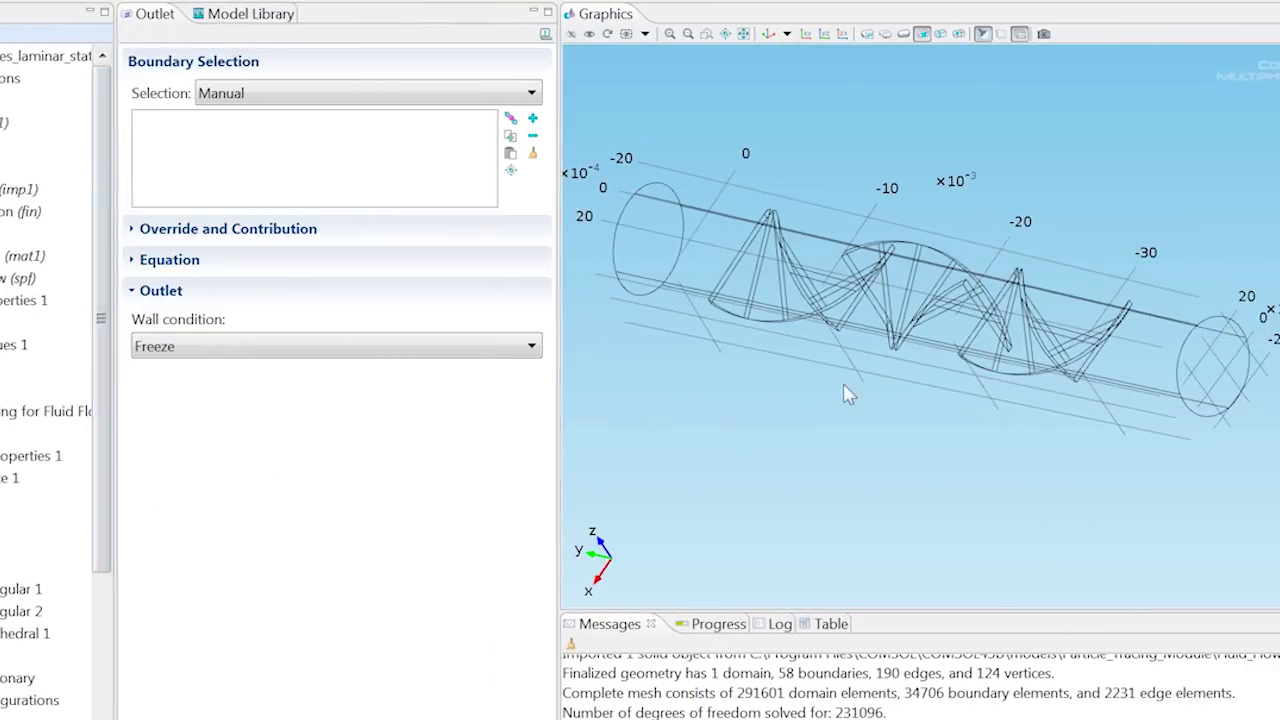
pyautogui.moveTo(880, 392); pyautogui.dragTo(1091, 371)
pyautogui.click(1152, 383)
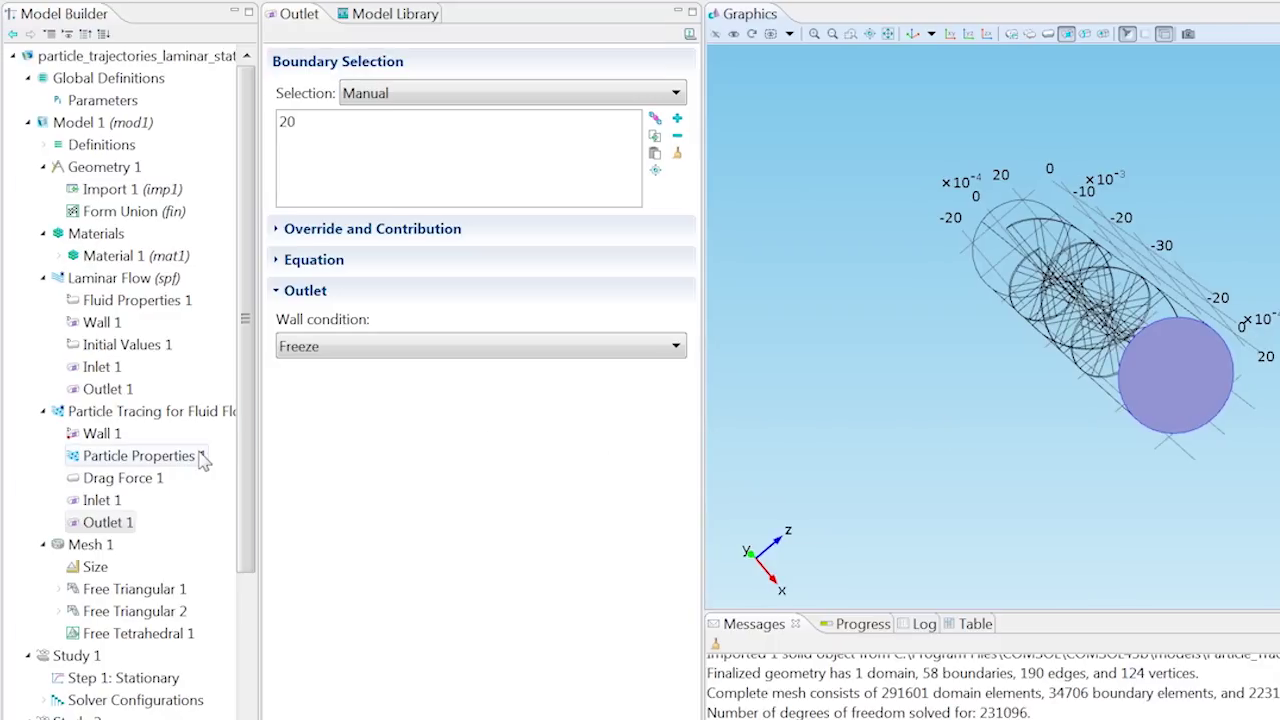
# Step: Set the particle diameter in Particle Properties 1 to 5e-7 m
pyautogui.click(200, 456)
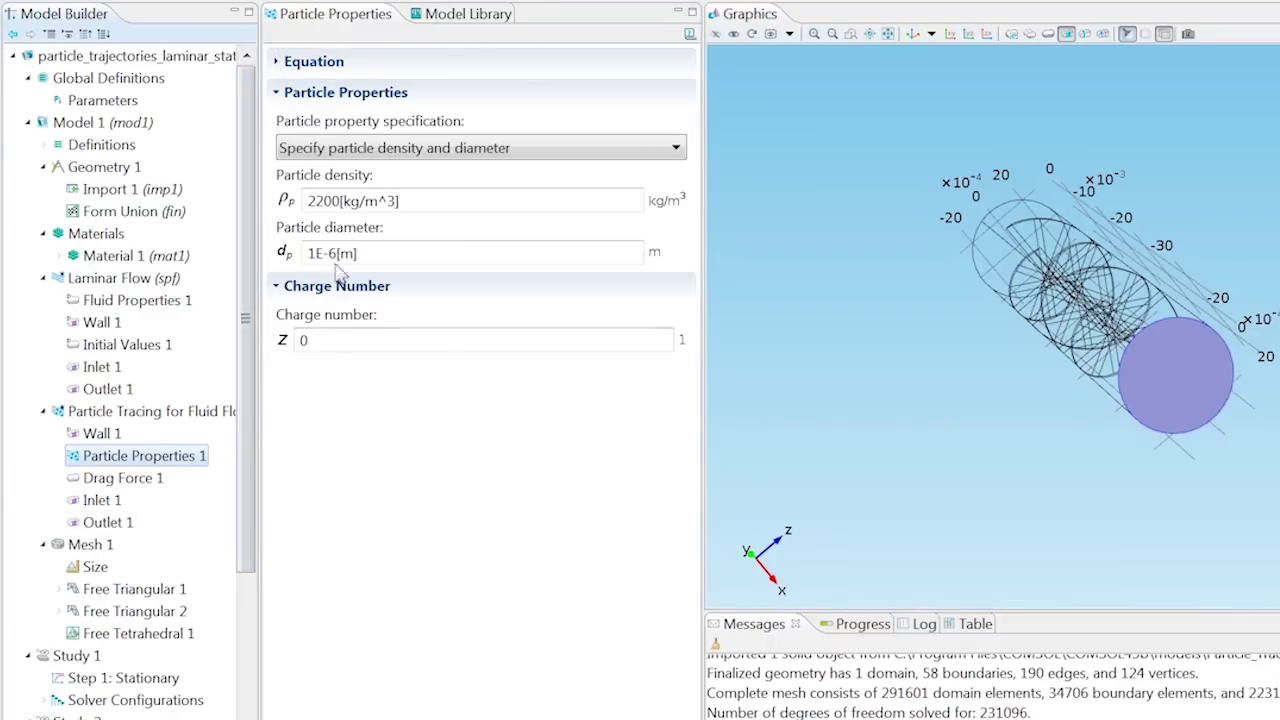
pyautogui.moveTo(338, 253); pyautogui.dragTo(306, 254)
pyautogui.write('5e-7')
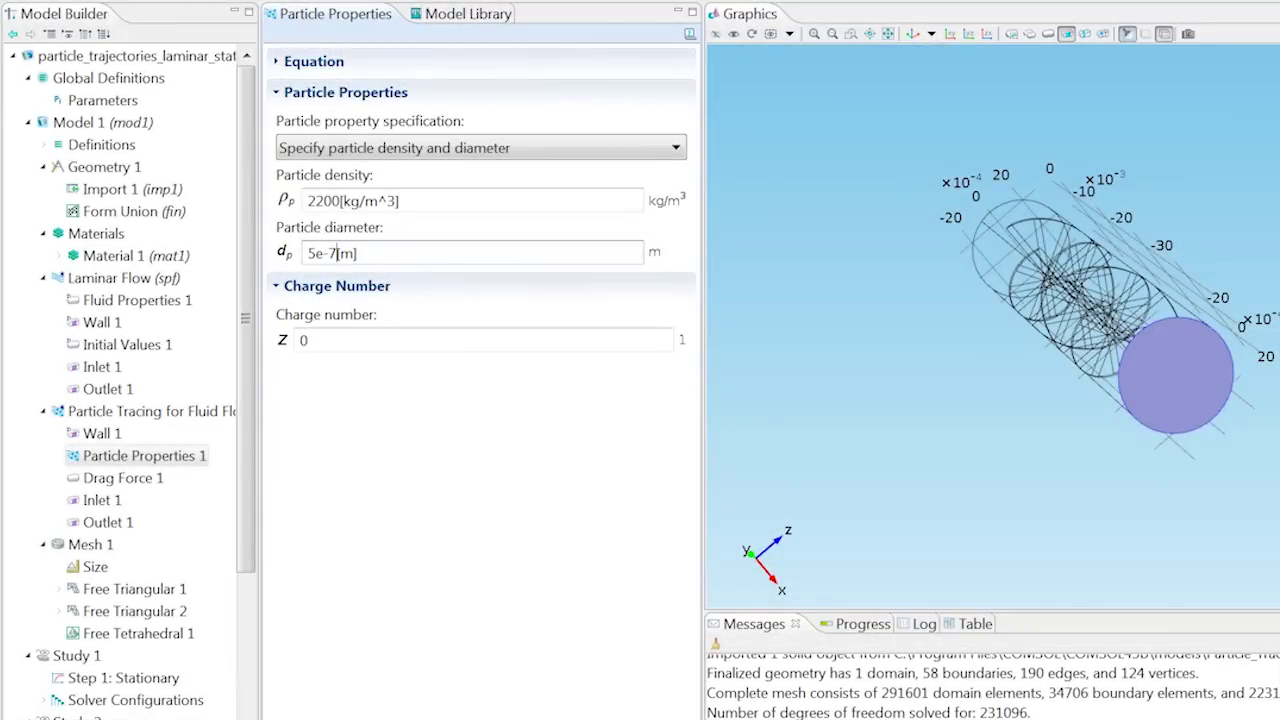
pyautogui.scroll(-3, 210, 517)
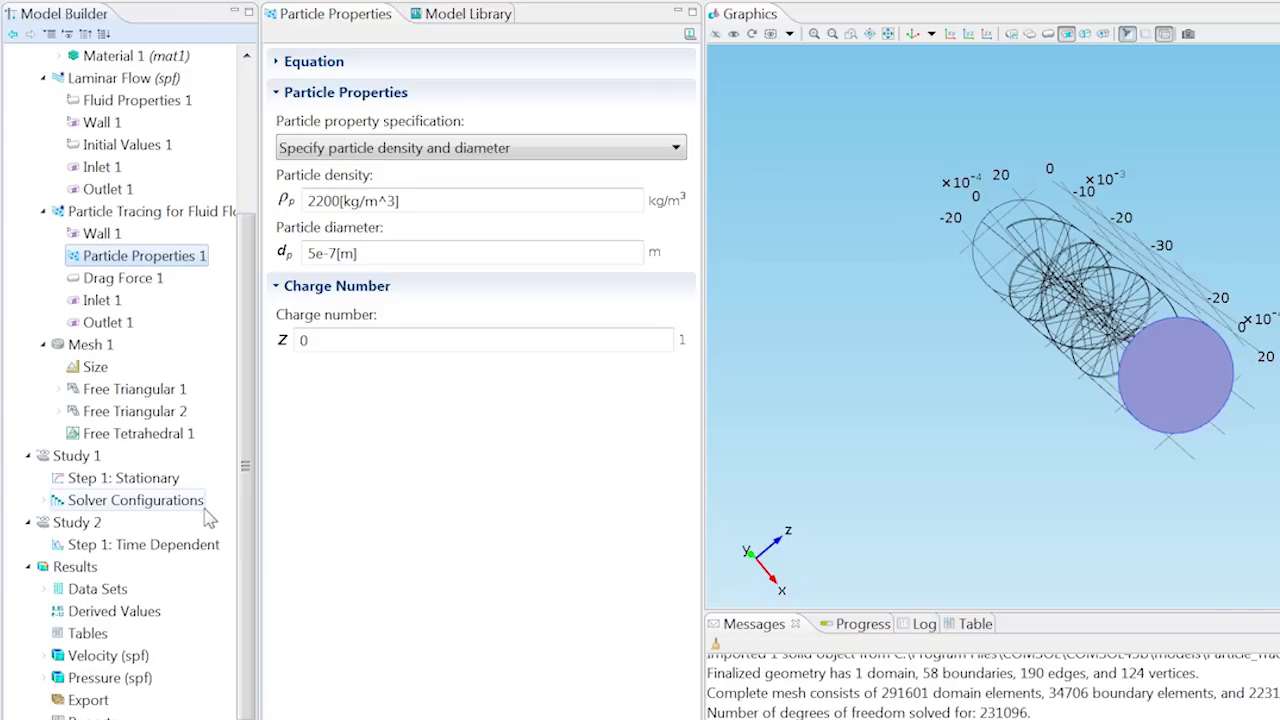
# Step: Take unsolved variable values from the Study 1, Stationary solution
pyautogui.click(193, 548)
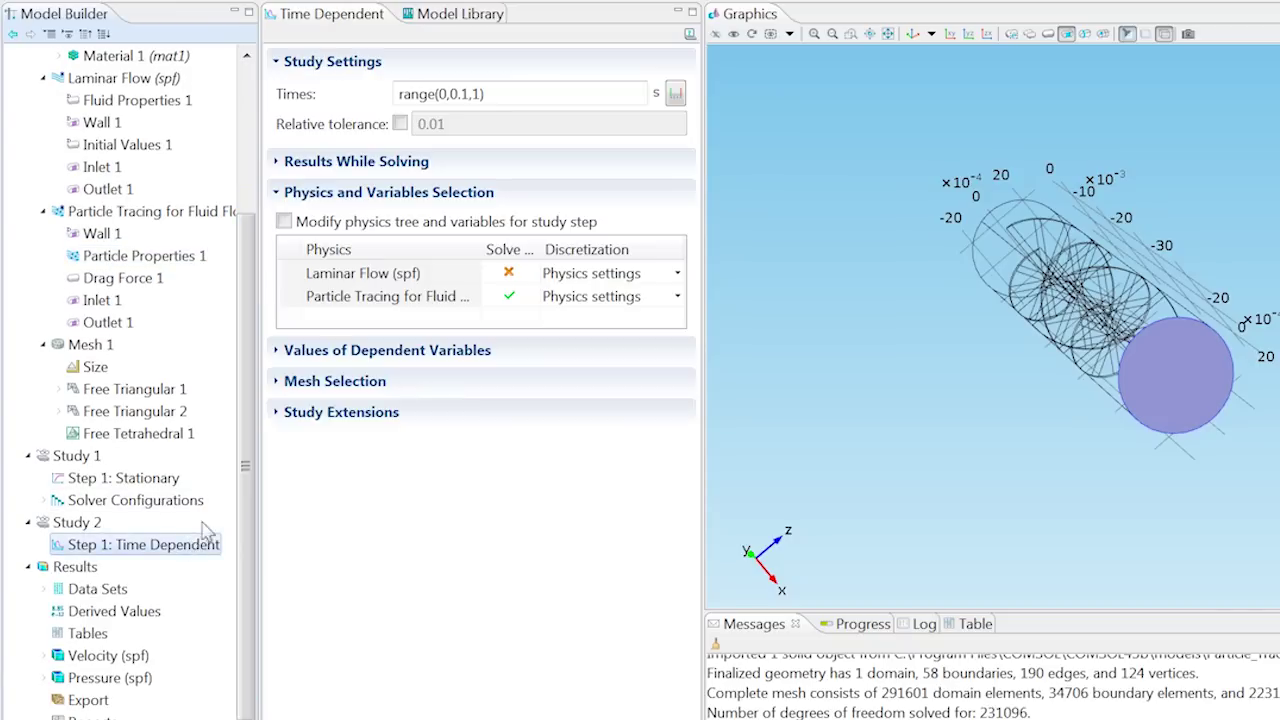
pyautogui.click(340, 352)
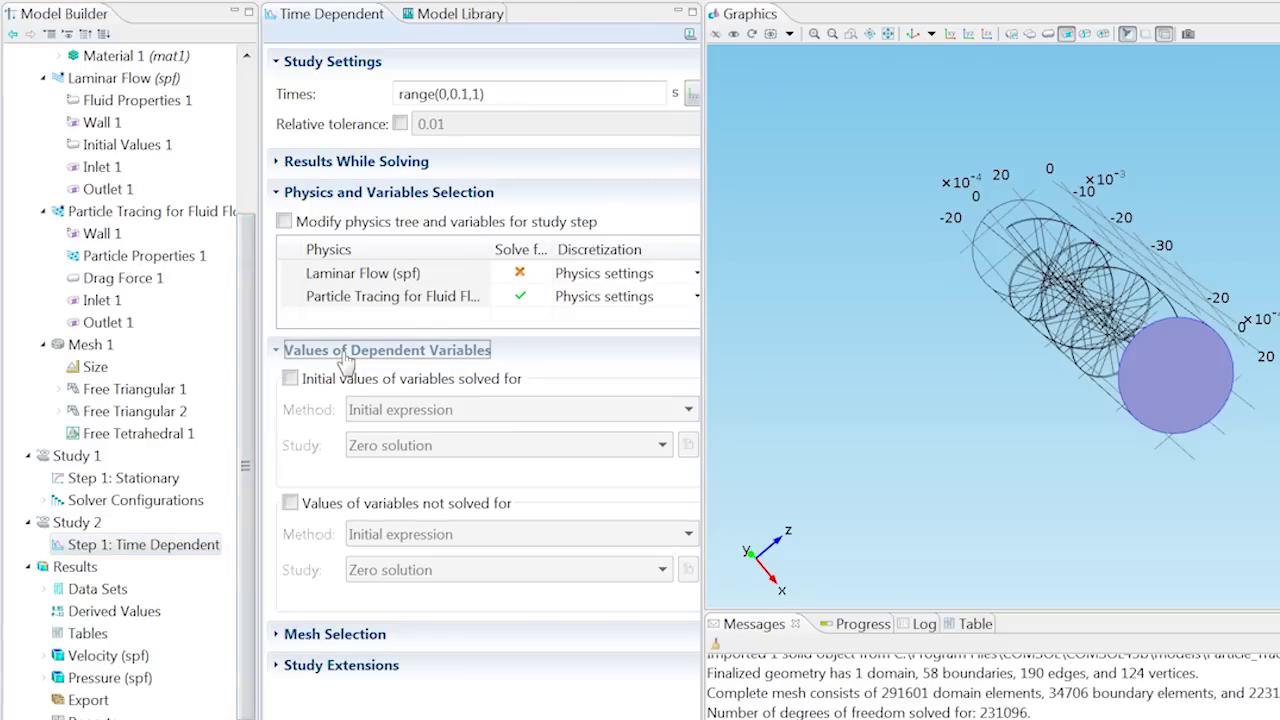
pyautogui.click(289, 503)
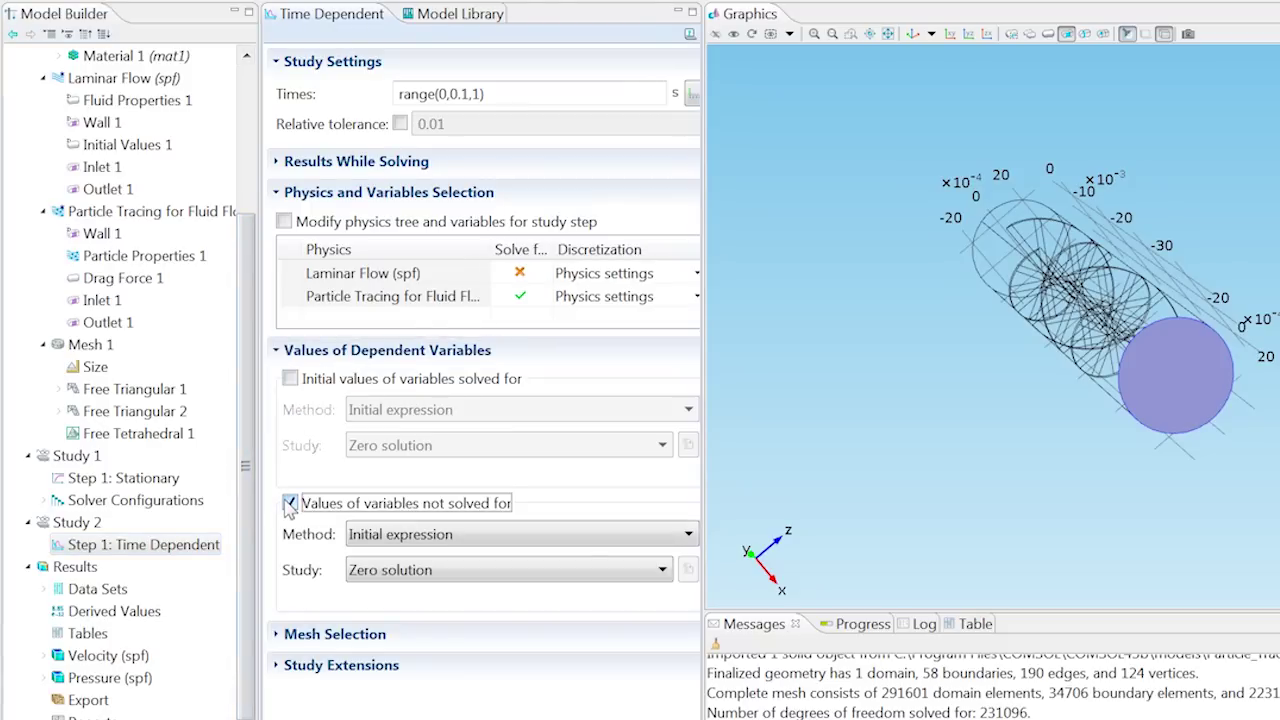
pyautogui.click(362, 538)
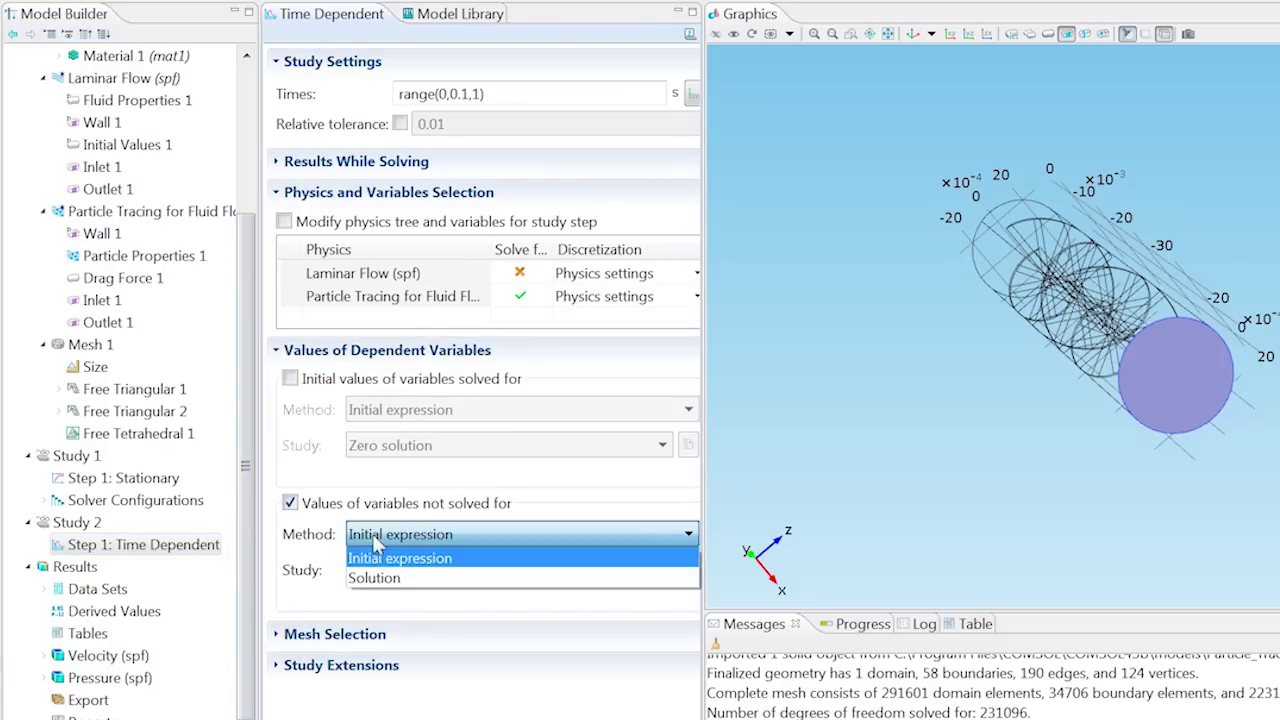
pyautogui.click(374, 580)
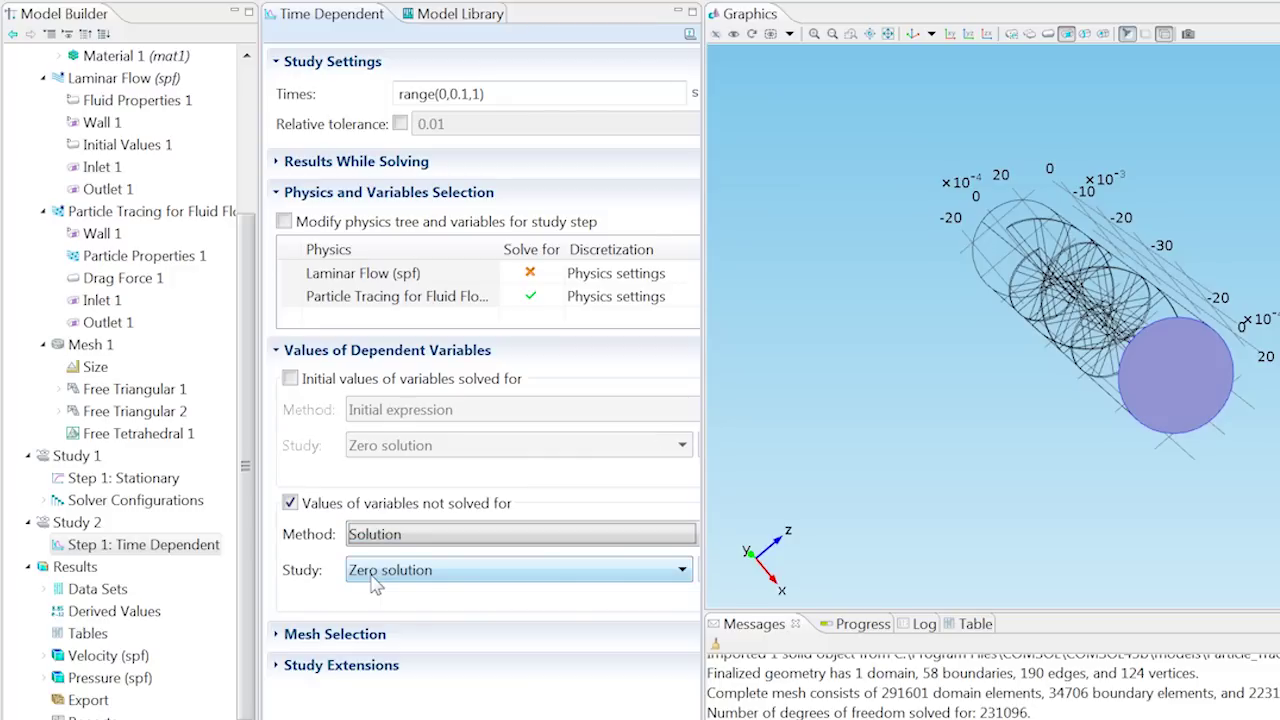
pyautogui.click(374, 580)
pyautogui.click(371, 610)
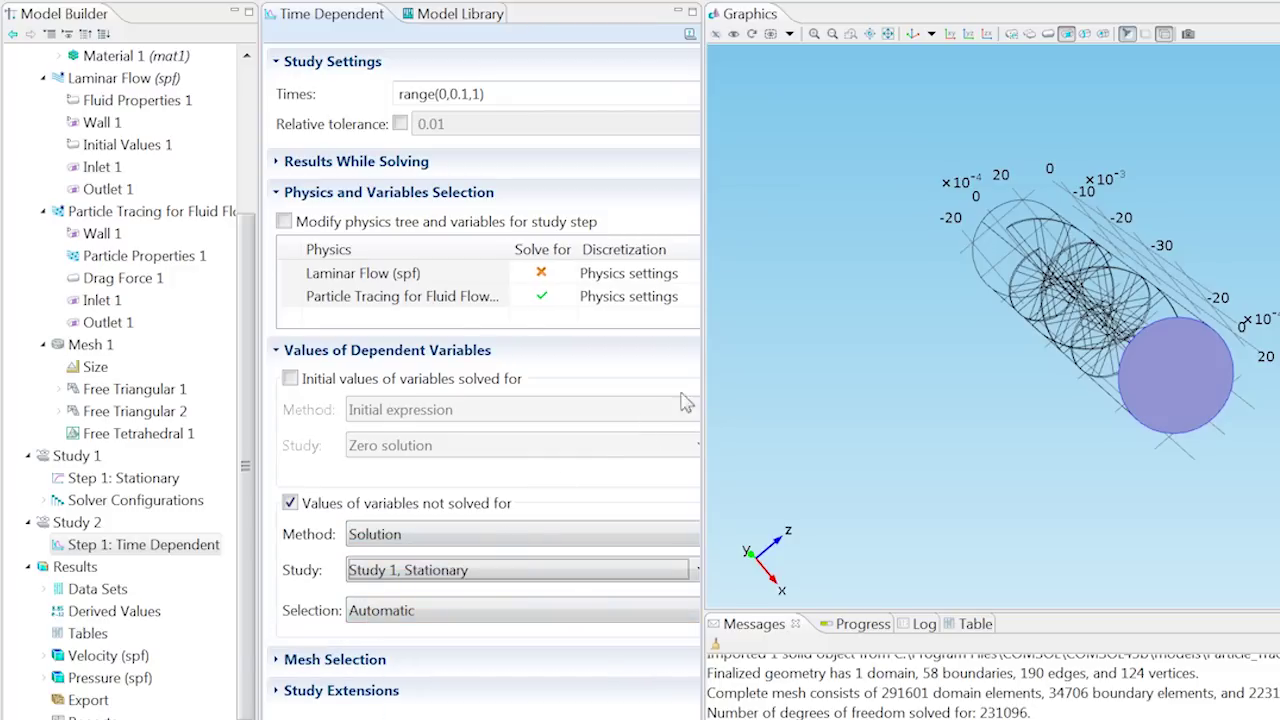
# Step: Set the output times to range(0,0.2,5) with the Range editor
pyautogui.moveTo(703, 390); pyautogui.dragTo(751, 390)
pyautogui.click(726, 138)
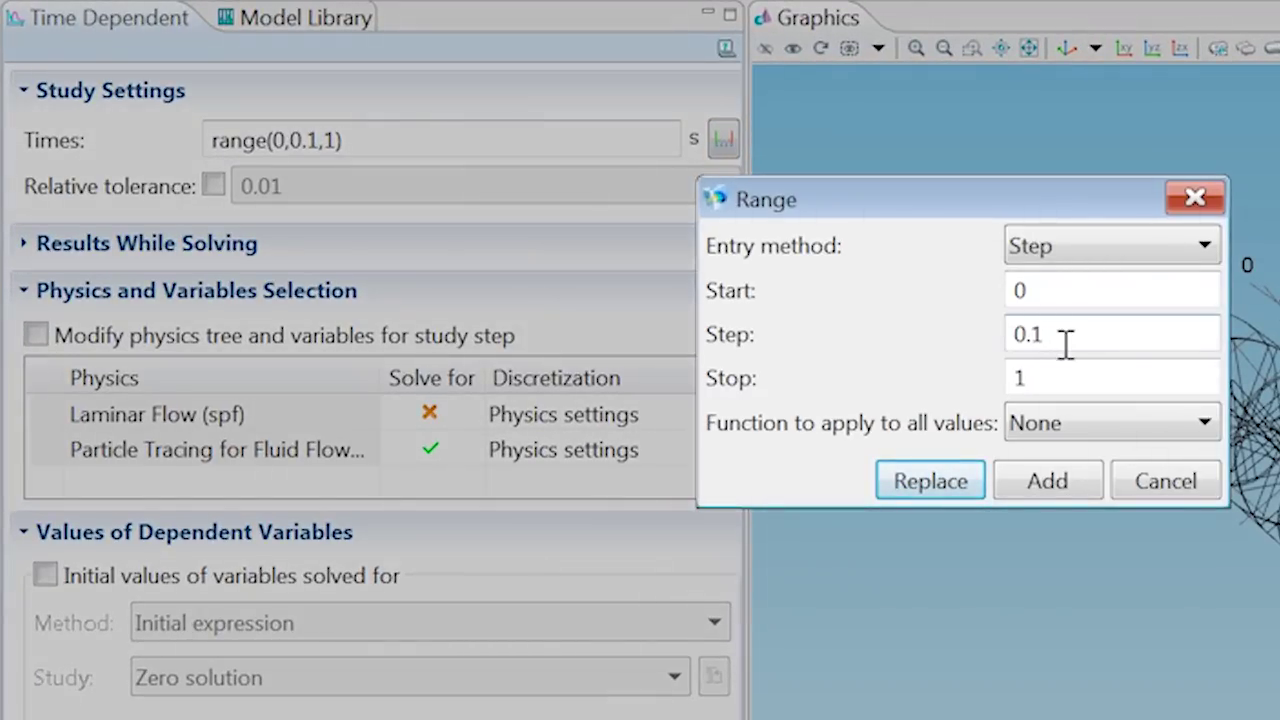
pyautogui.write('2')
pyautogui.moveTo(1080, 380); pyautogui.dragTo(1010, 380)
pyautogui.write('5')
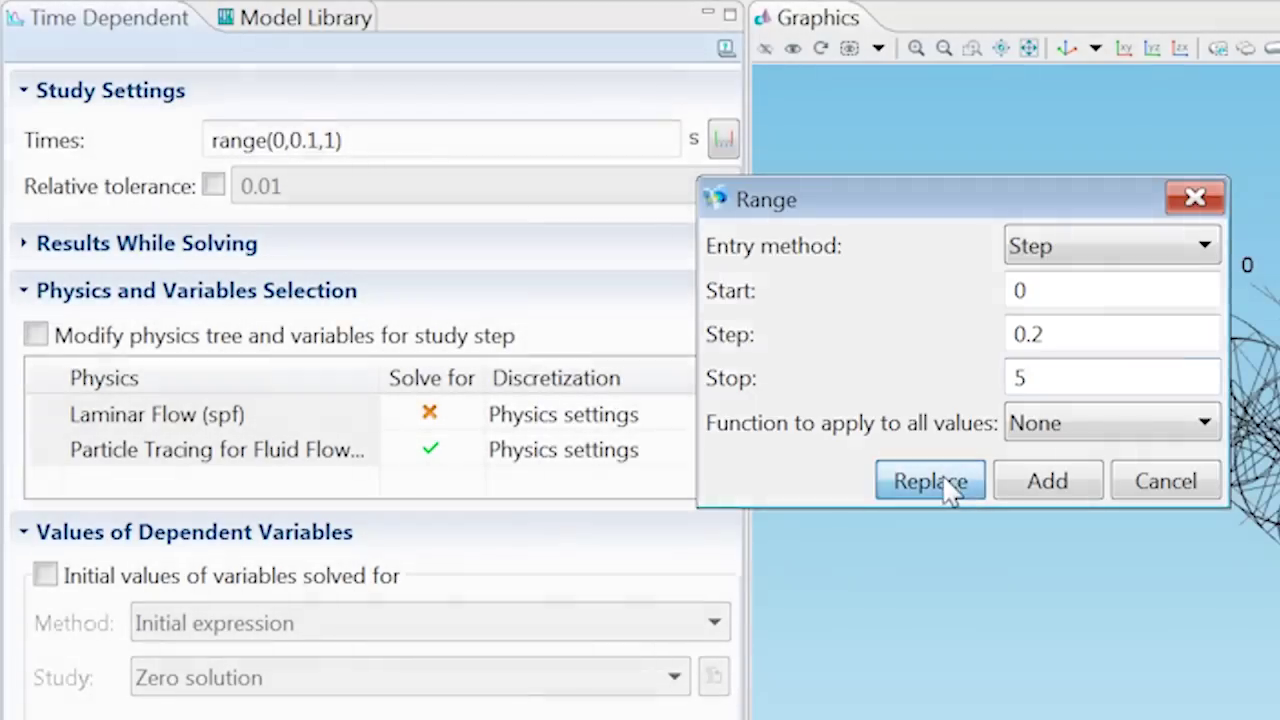
pyautogui.click(943, 479)
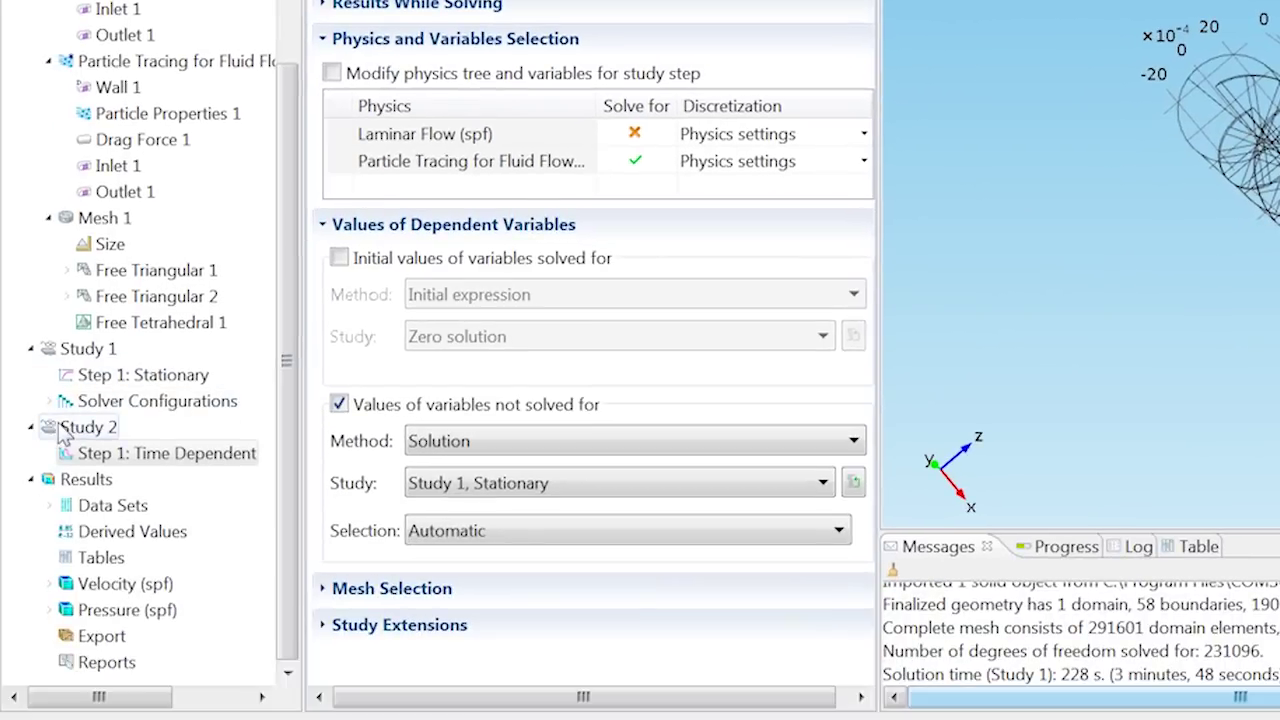
# Step: Compute Study 2 to produce the Particle Trajectories plot at time 5
pyautogui.rightClick(0, 719)
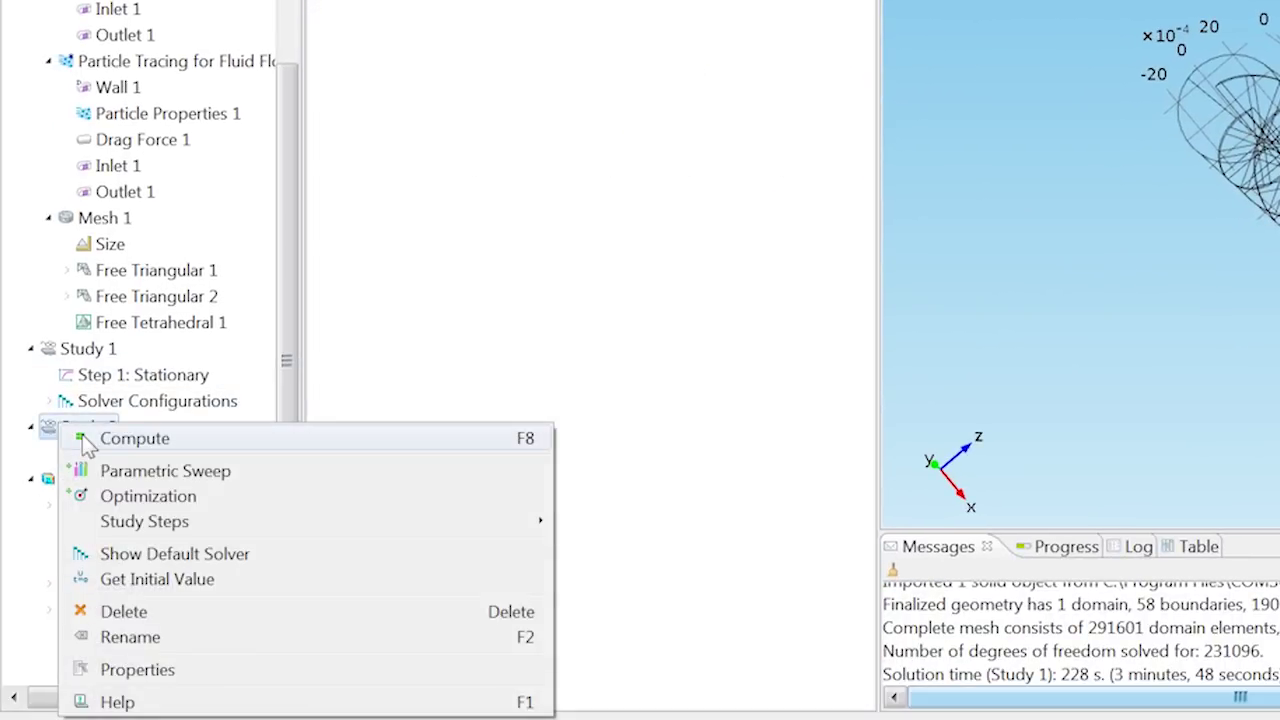
pyautogui.click(62, 436)
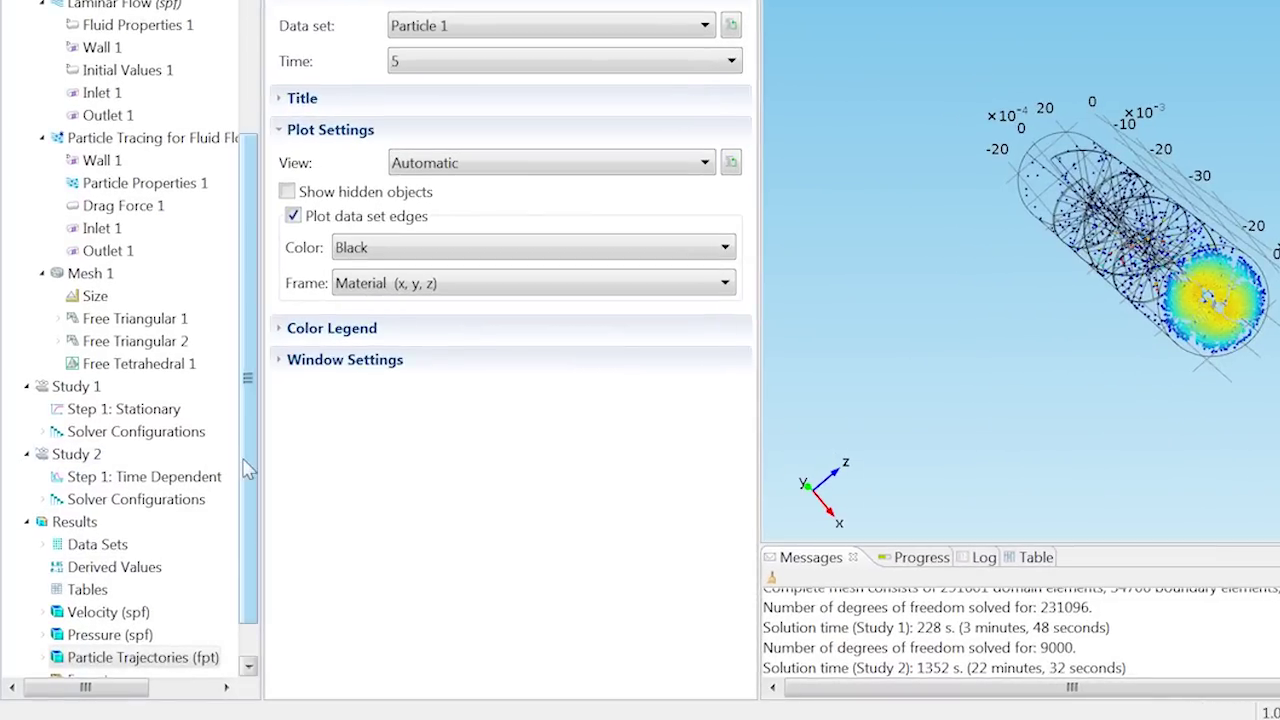
pyautogui.moveTo(206, 511); pyautogui.dragTo(207, 576)
# Step: Duplicate the Particle 1 data set as Particle 2
pyautogui.click(42, 499)
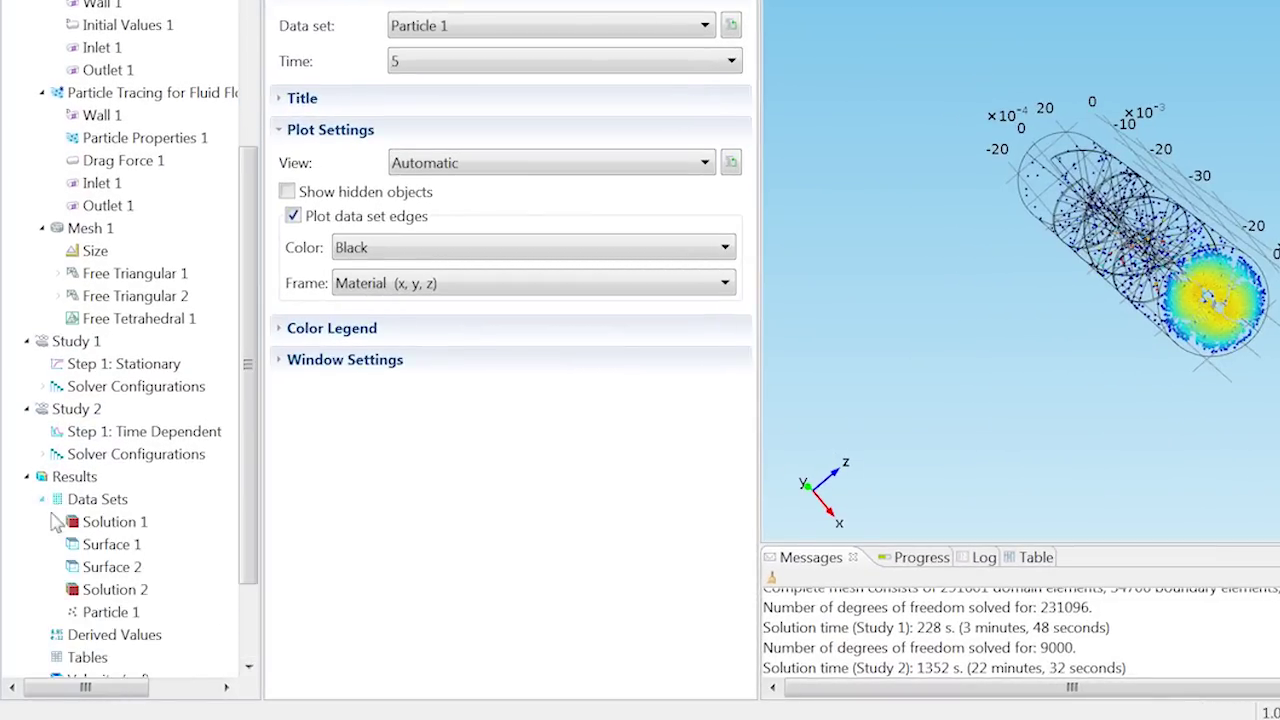
pyautogui.rightClick(104, 610)
pyautogui.click(168, 470)
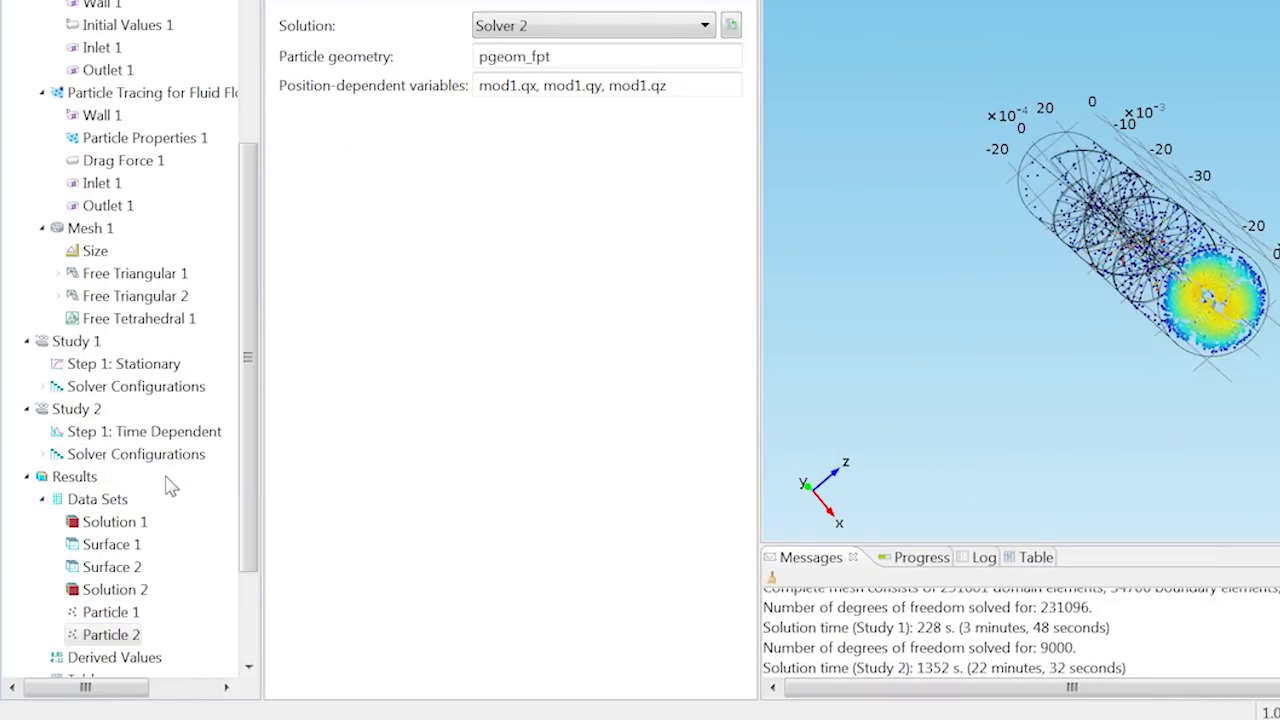
# Step: Add a Boundary-level selection on boundary 20 to the Particle 2 data set
pyautogui.rightClick(122, 638)
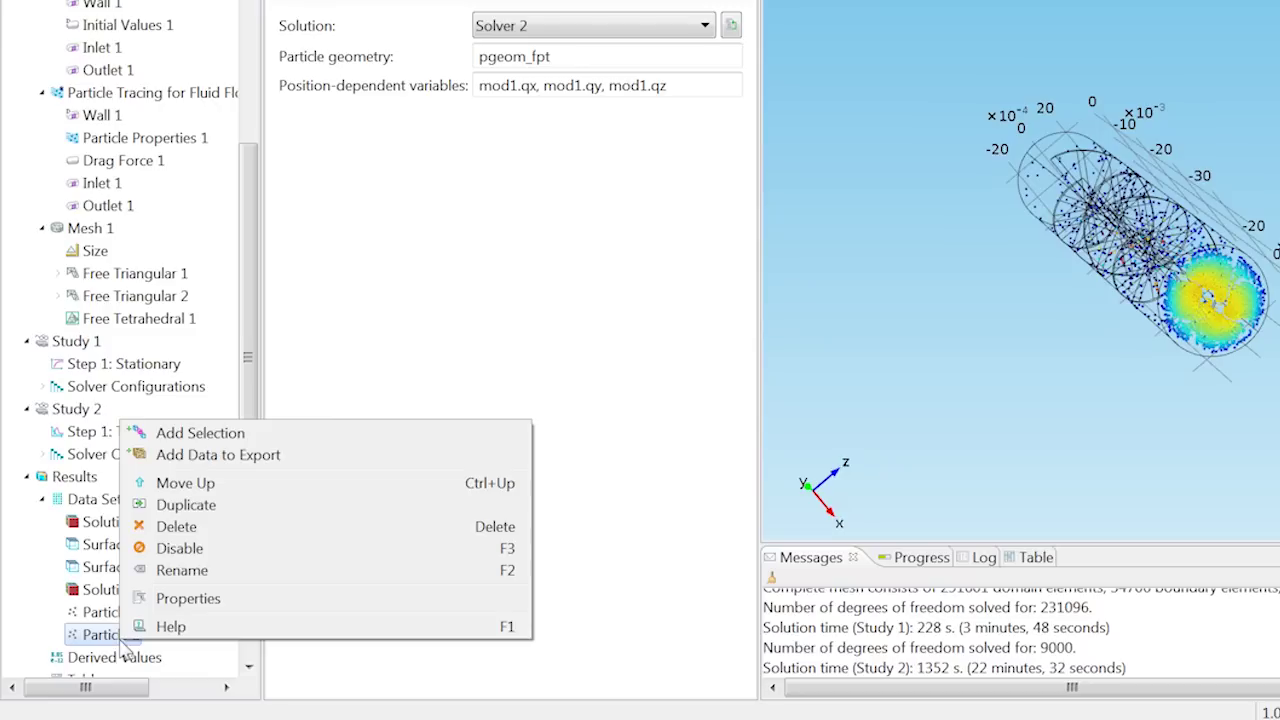
pyautogui.click(235, 433)
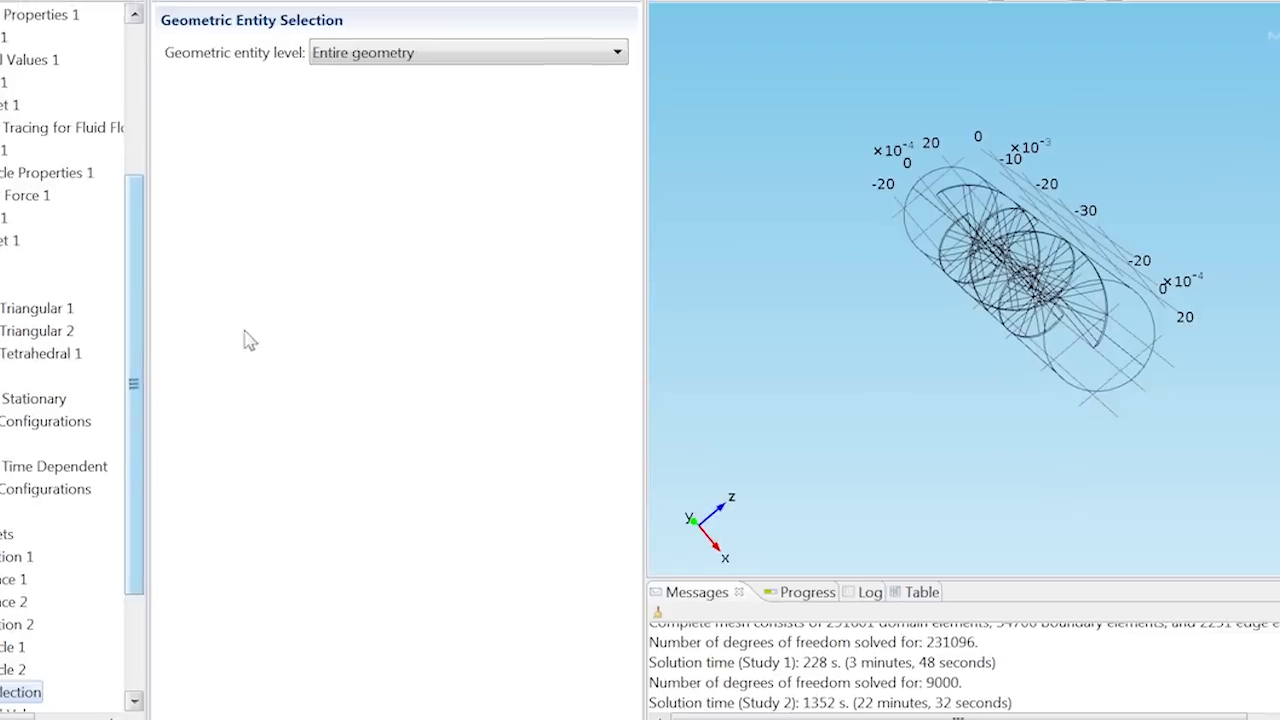
pyautogui.click(421, 57)
pyautogui.click(404, 119)
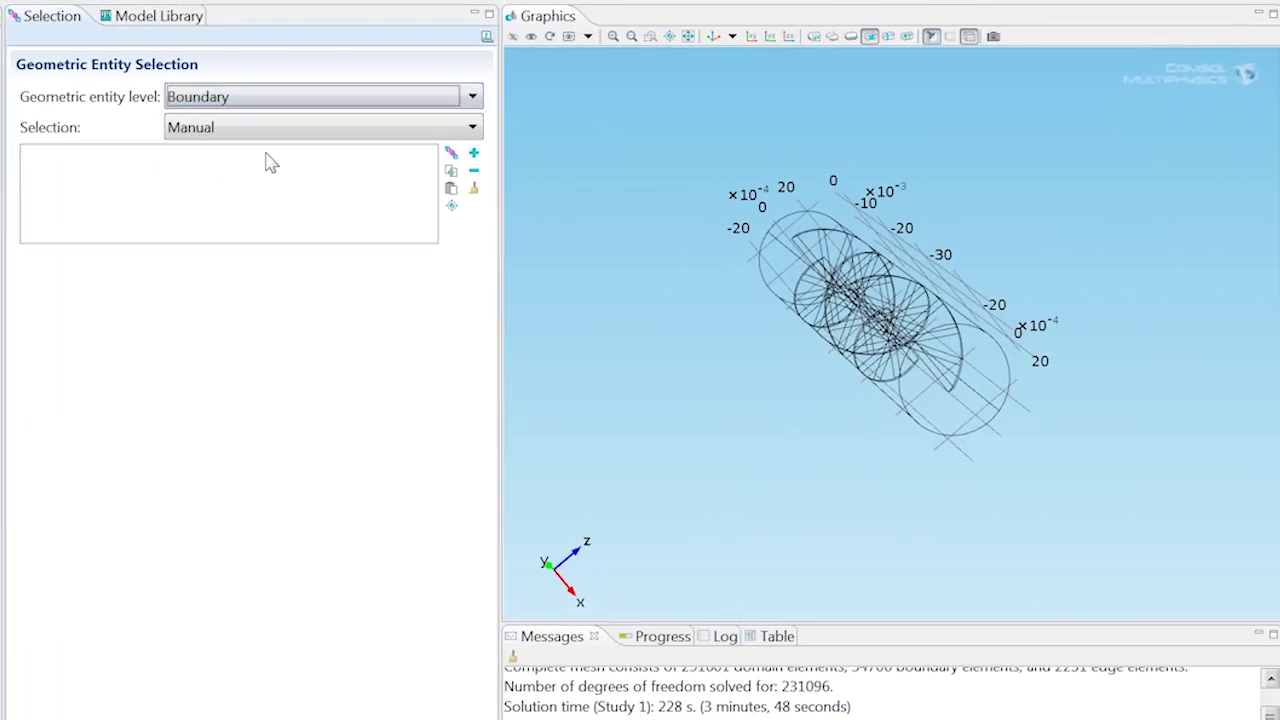
pyautogui.click(946, 370)
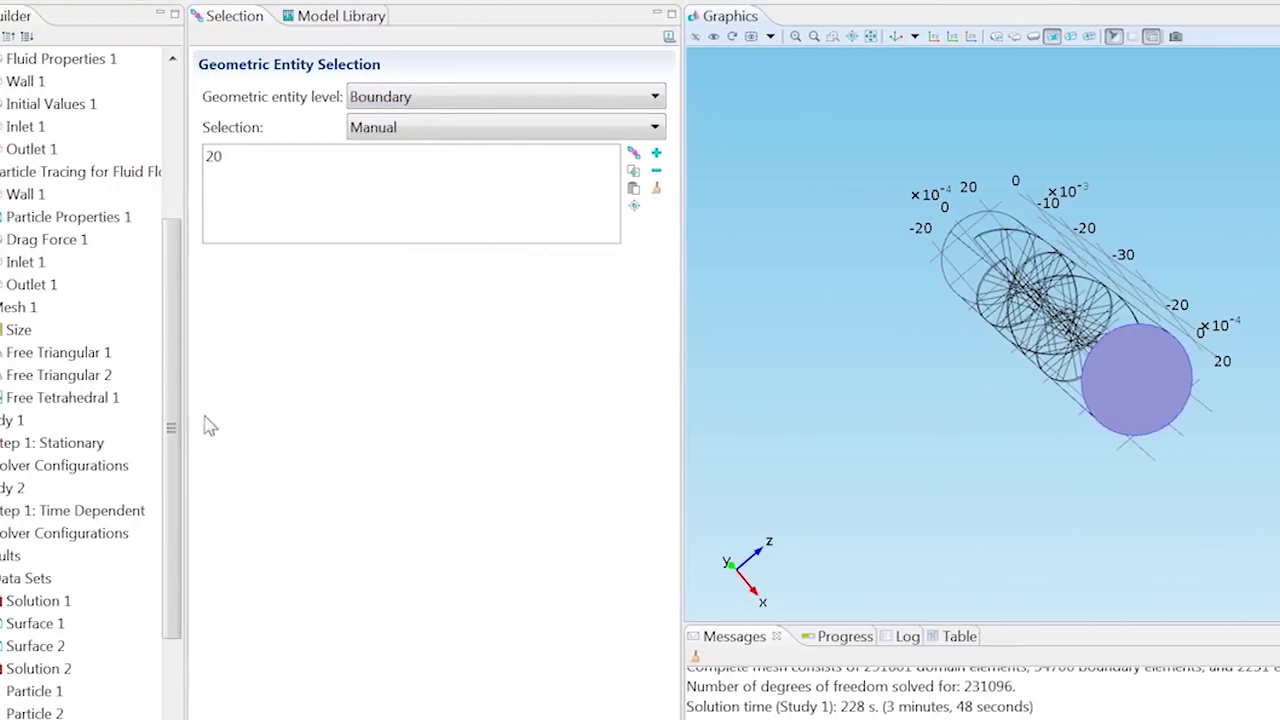
pyautogui.scroll(-1, 249, 494)
# Step: Add a Global Evaluation on data set Particle 2 at the Last time
pyautogui.rightClick(149, 602)
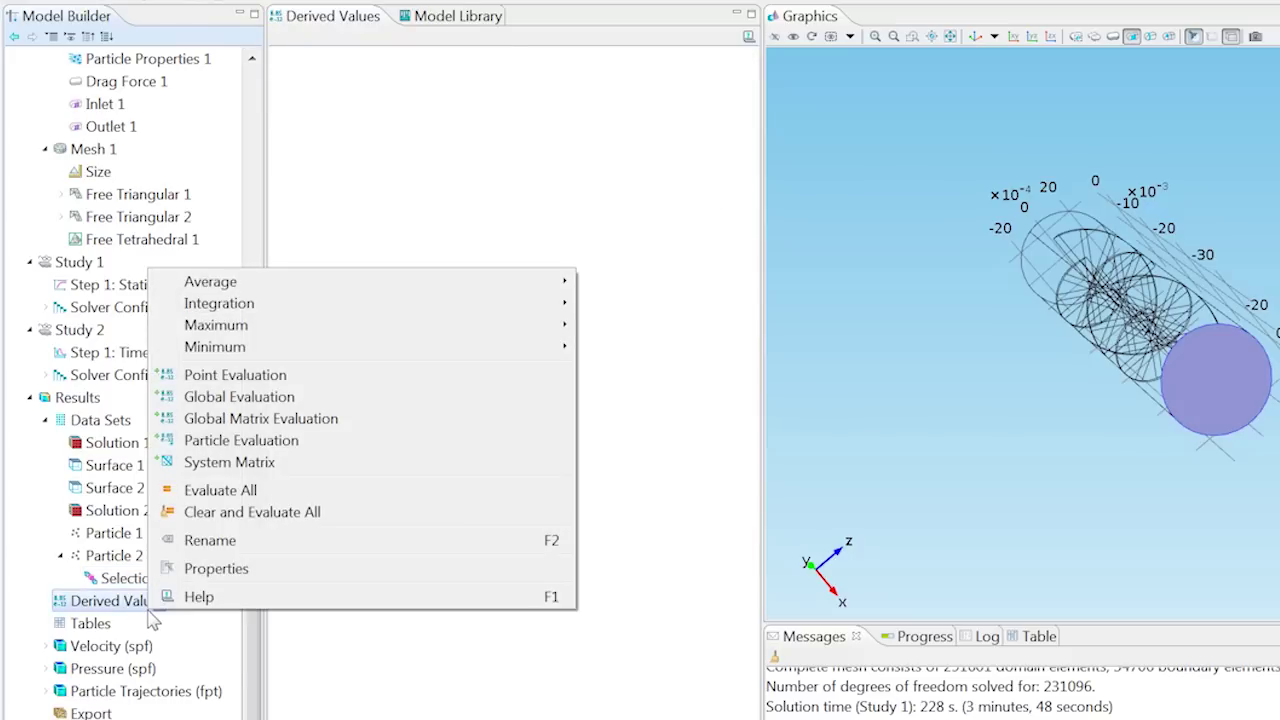
pyautogui.click(262, 397)
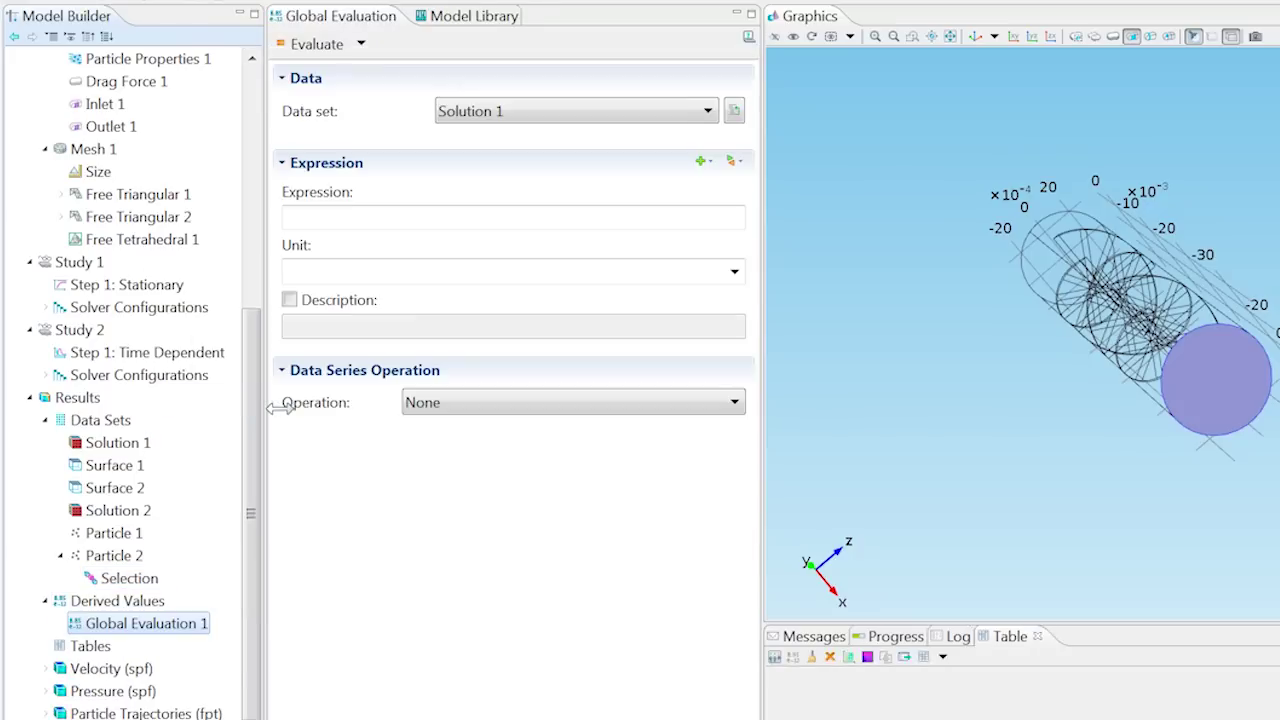
pyautogui.click(386, 120)
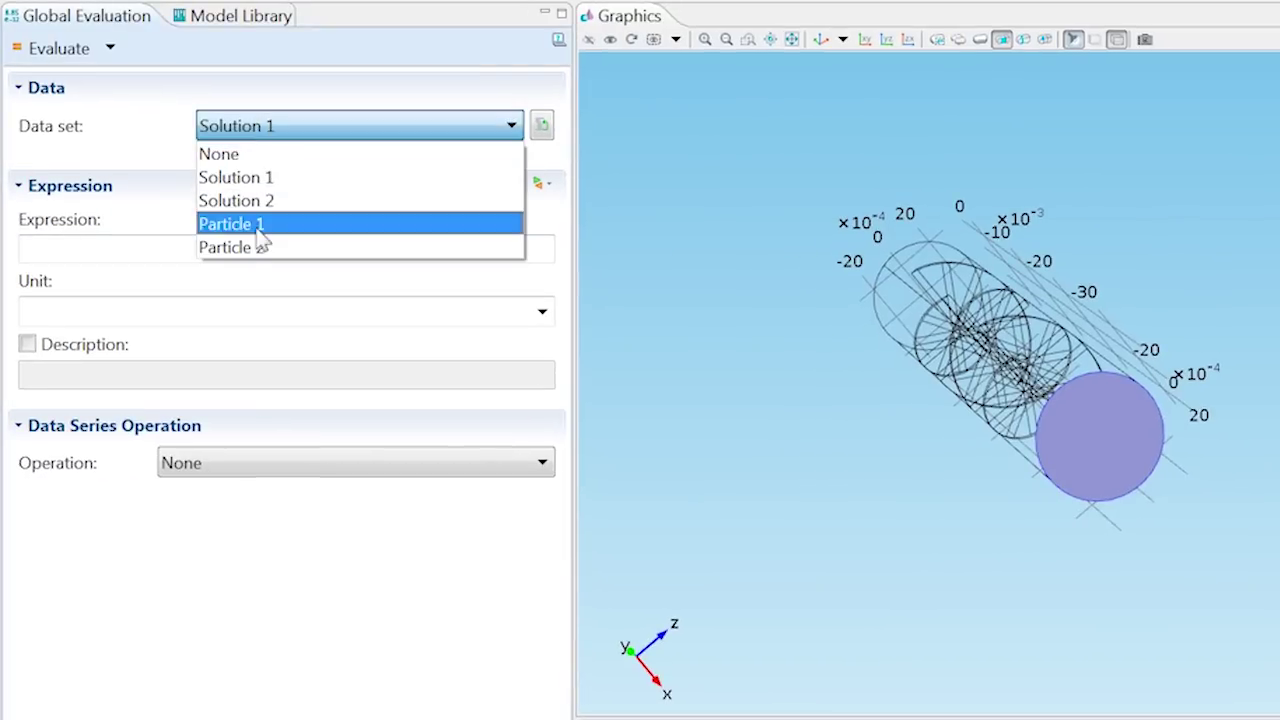
pyautogui.click(389, 234)
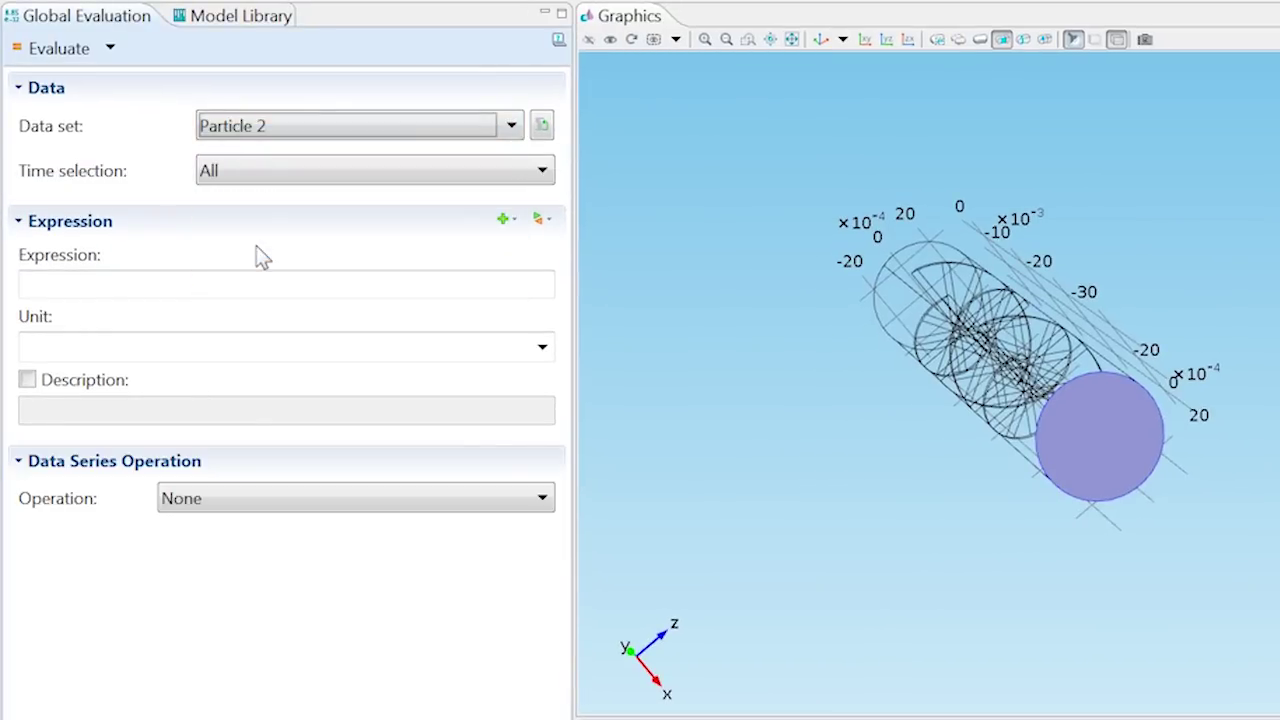
pyautogui.click(283, 170)
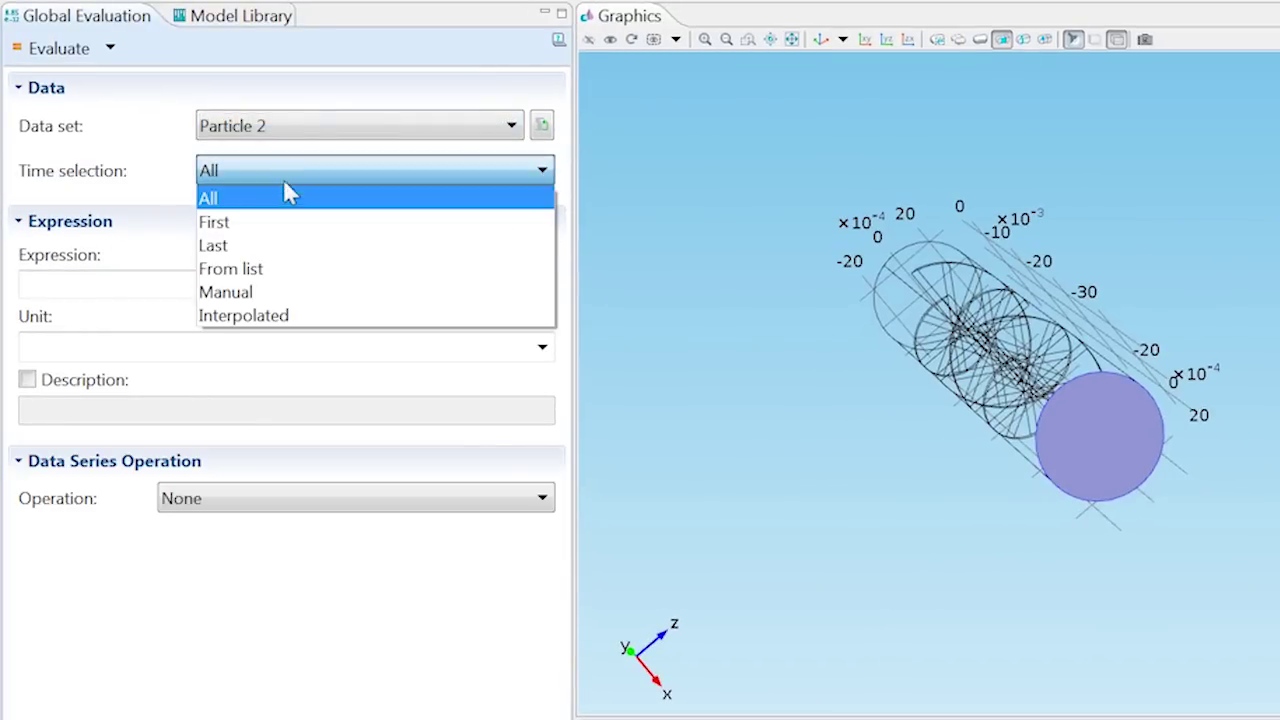
pyautogui.click(273, 246)
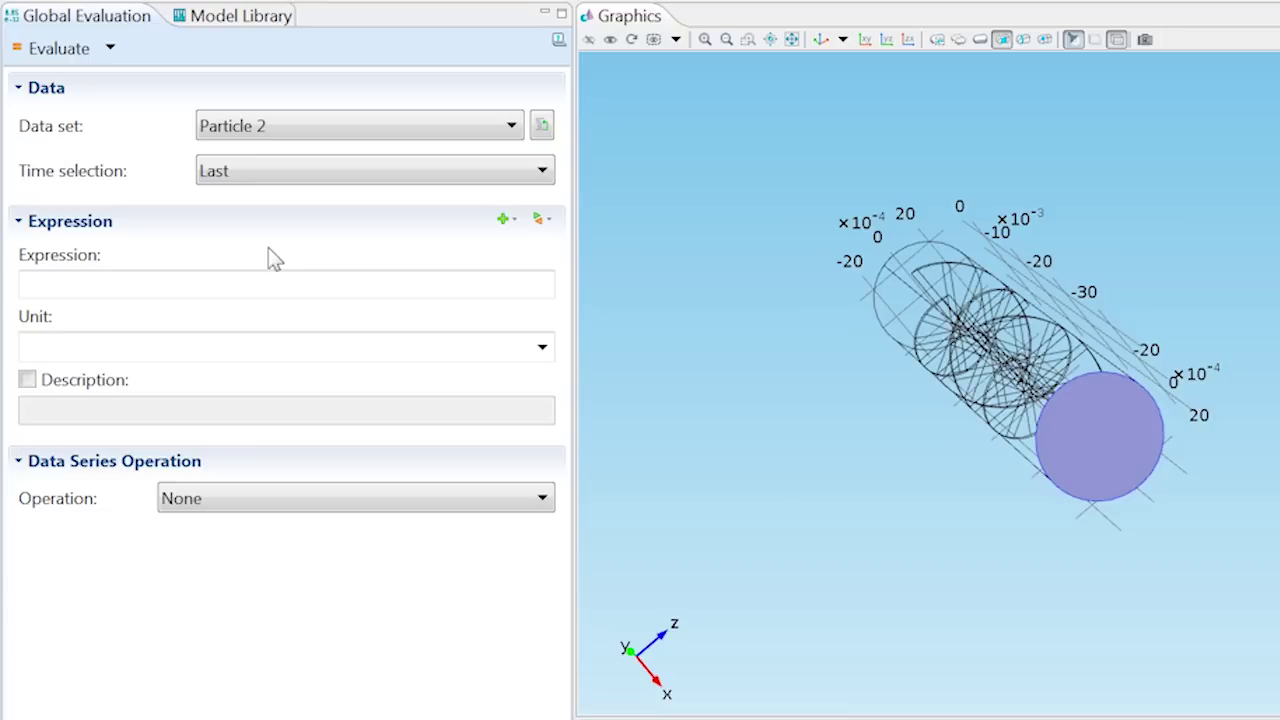
# Step: Evaluate the Transmission probability expression fpt.alpha, giving 0.79767
pyautogui.click(539, 218)
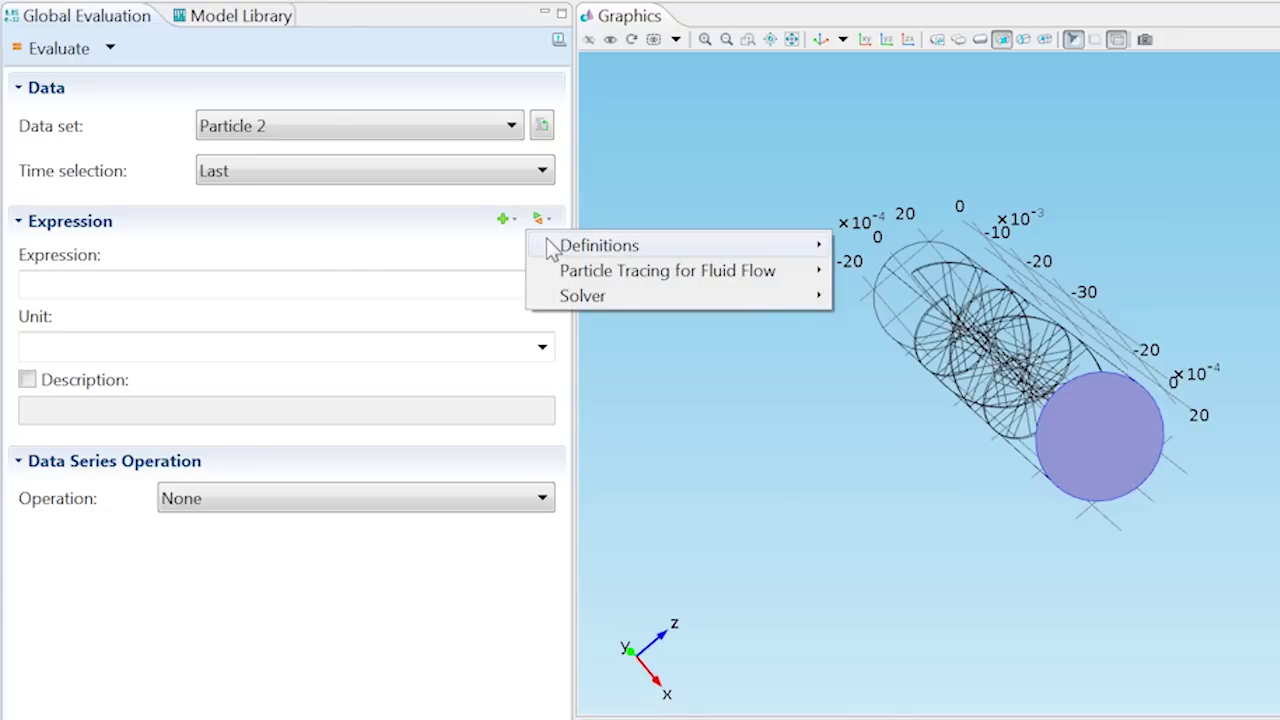
pyautogui.moveTo(553, 274)
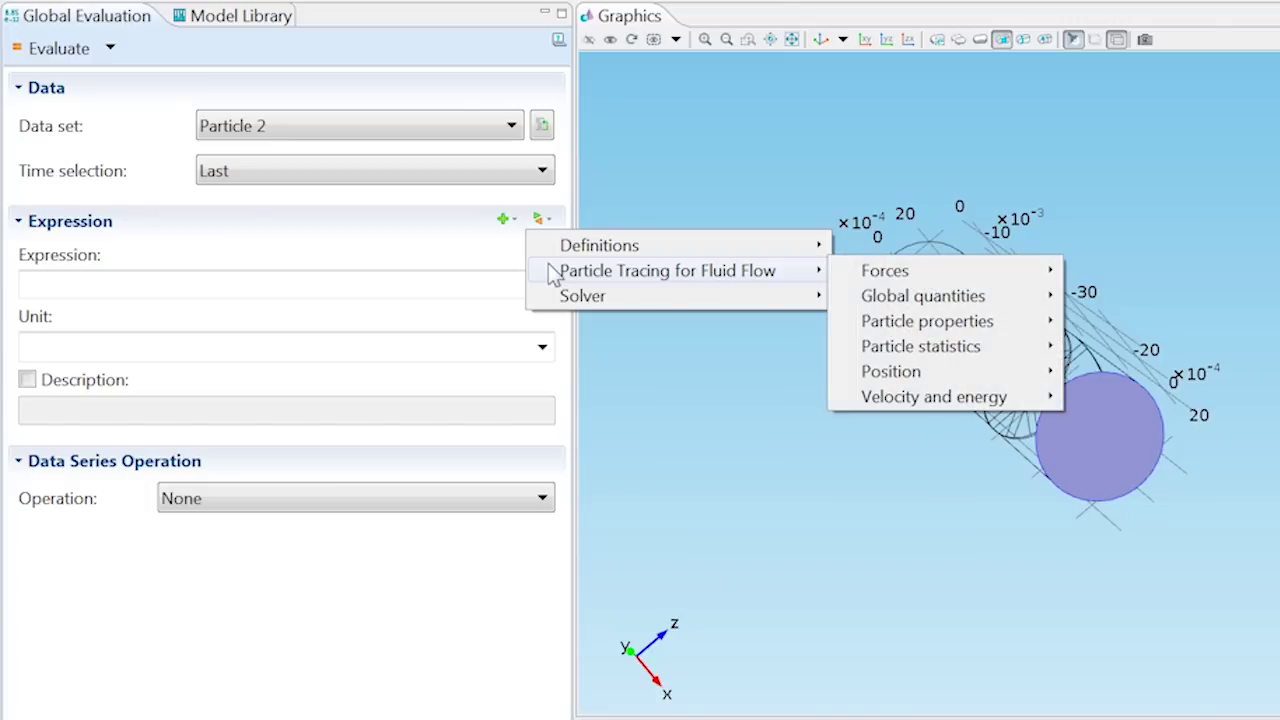
pyautogui.moveTo(904, 357)
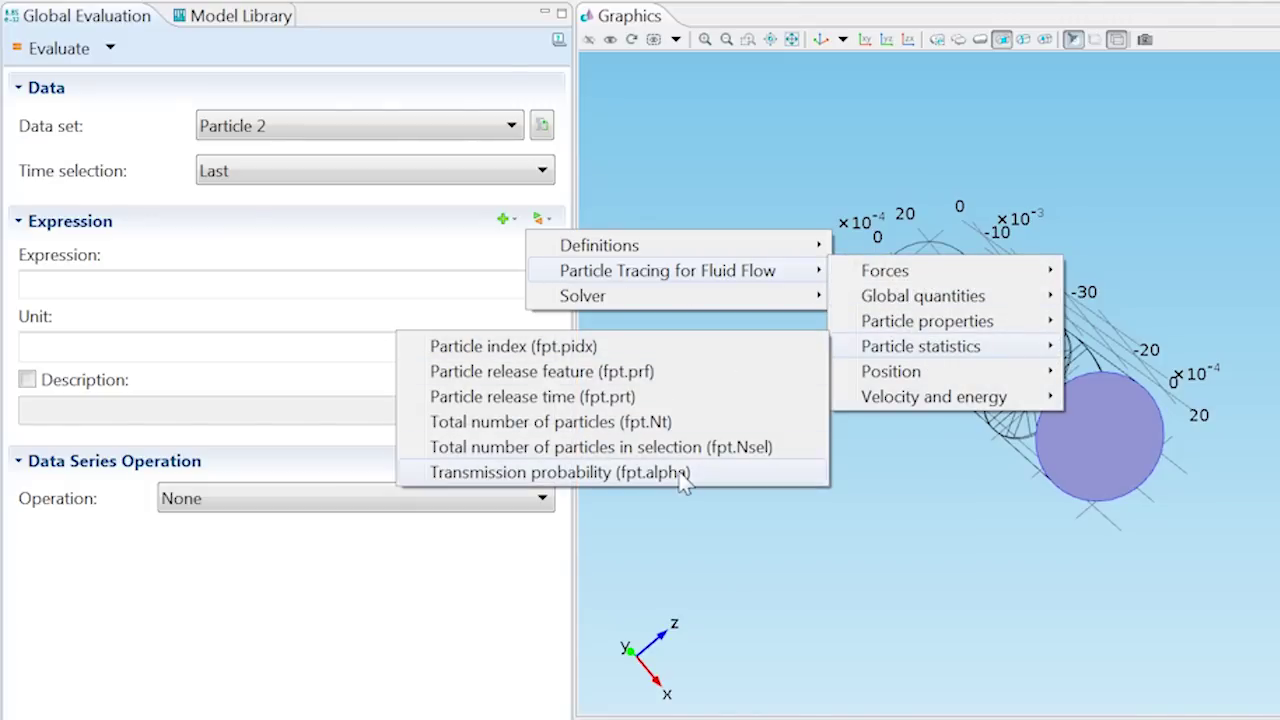
pyautogui.click(681, 474)
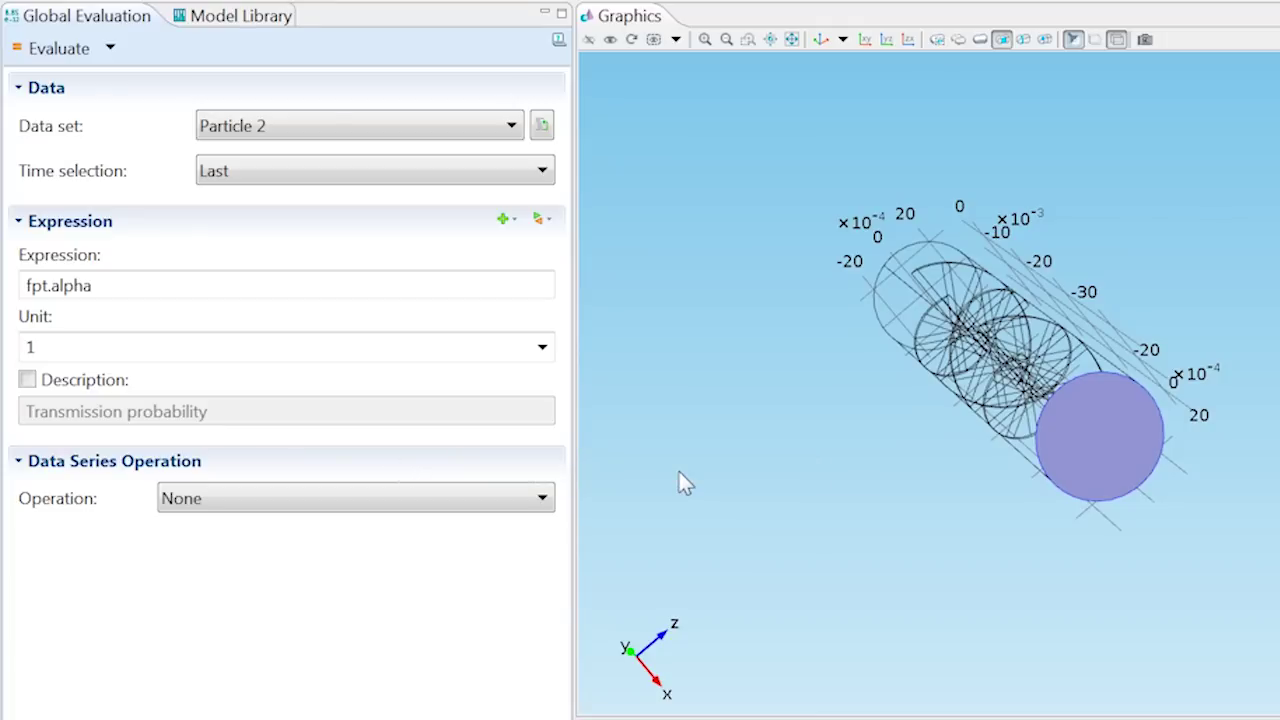
pyautogui.click(68, 52)
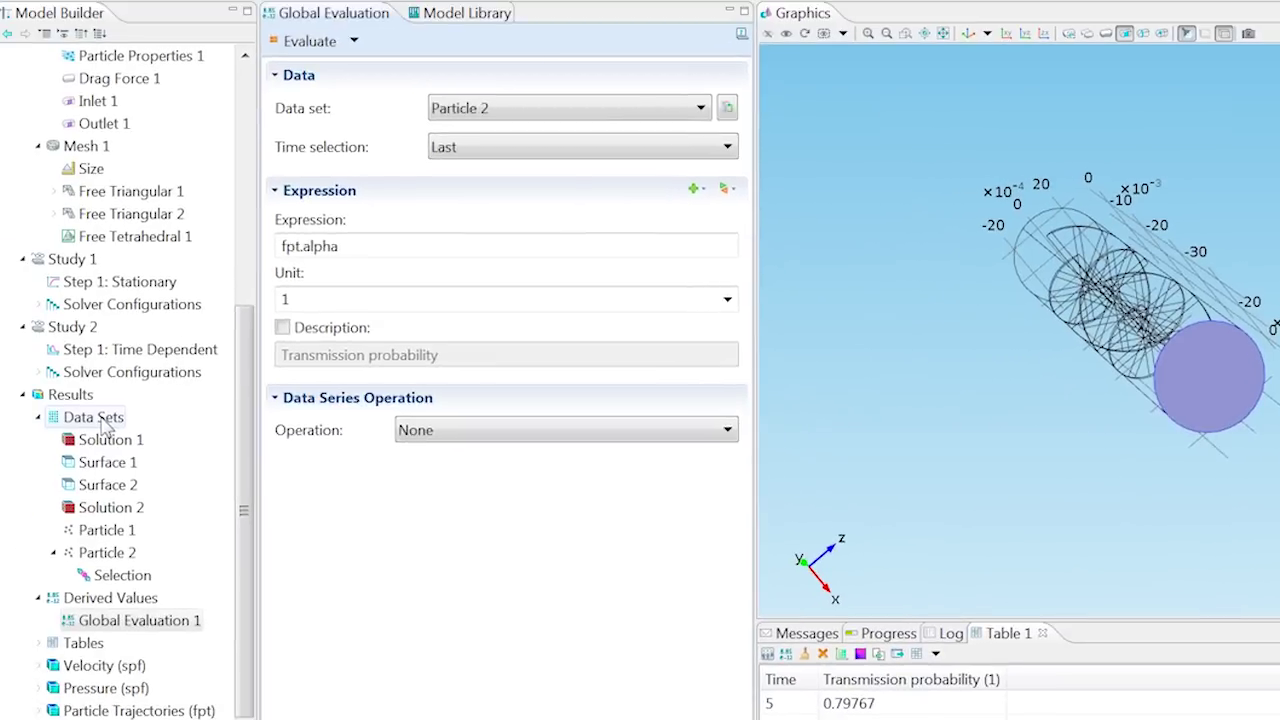
# Step: Add a Cut Plane data set on Particle 1 oriented as xz-planes
pyautogui.rightClick(100, 418)
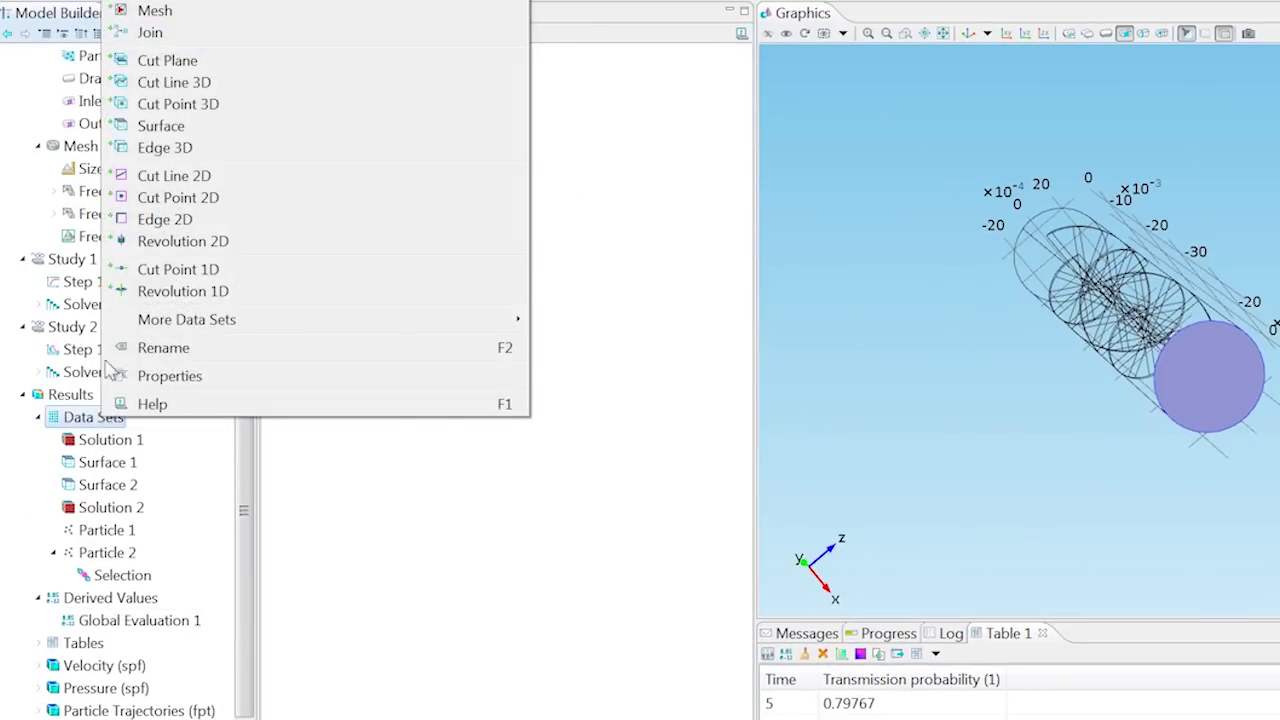
pyautogui.click(200, 62)
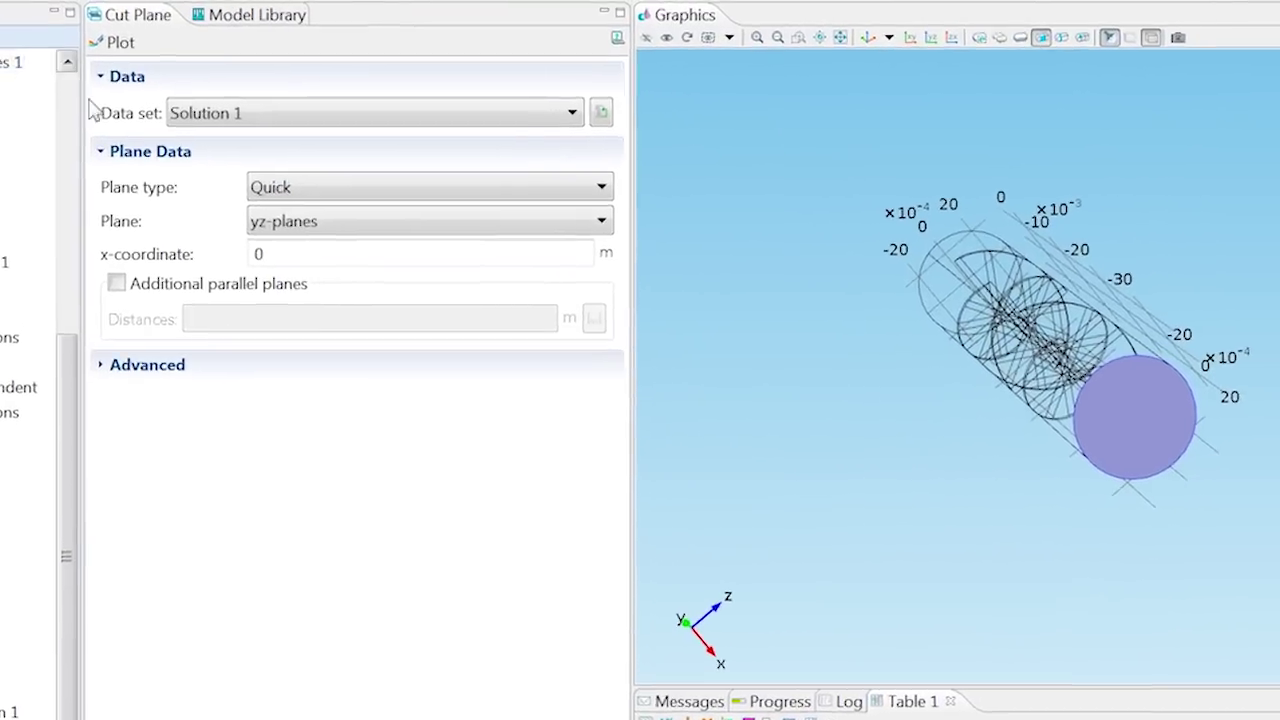
pyautogui.click(333, 103)
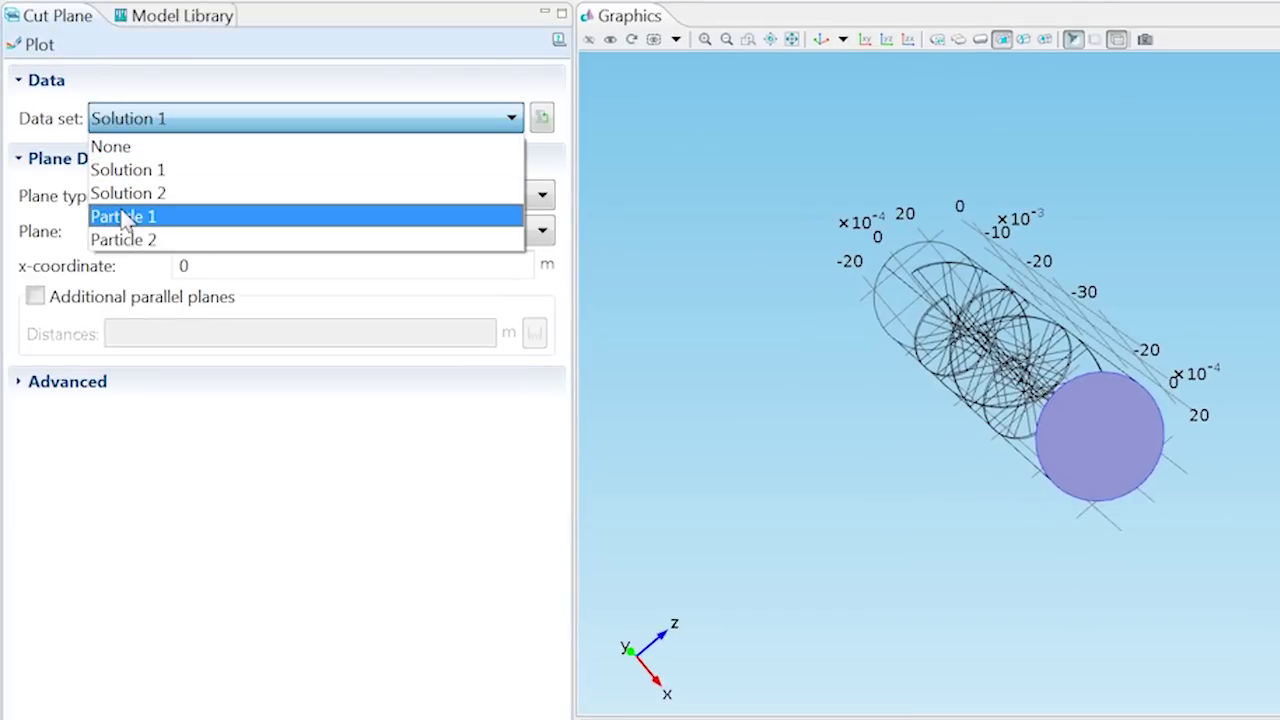
pyautogui.click(124, 217)
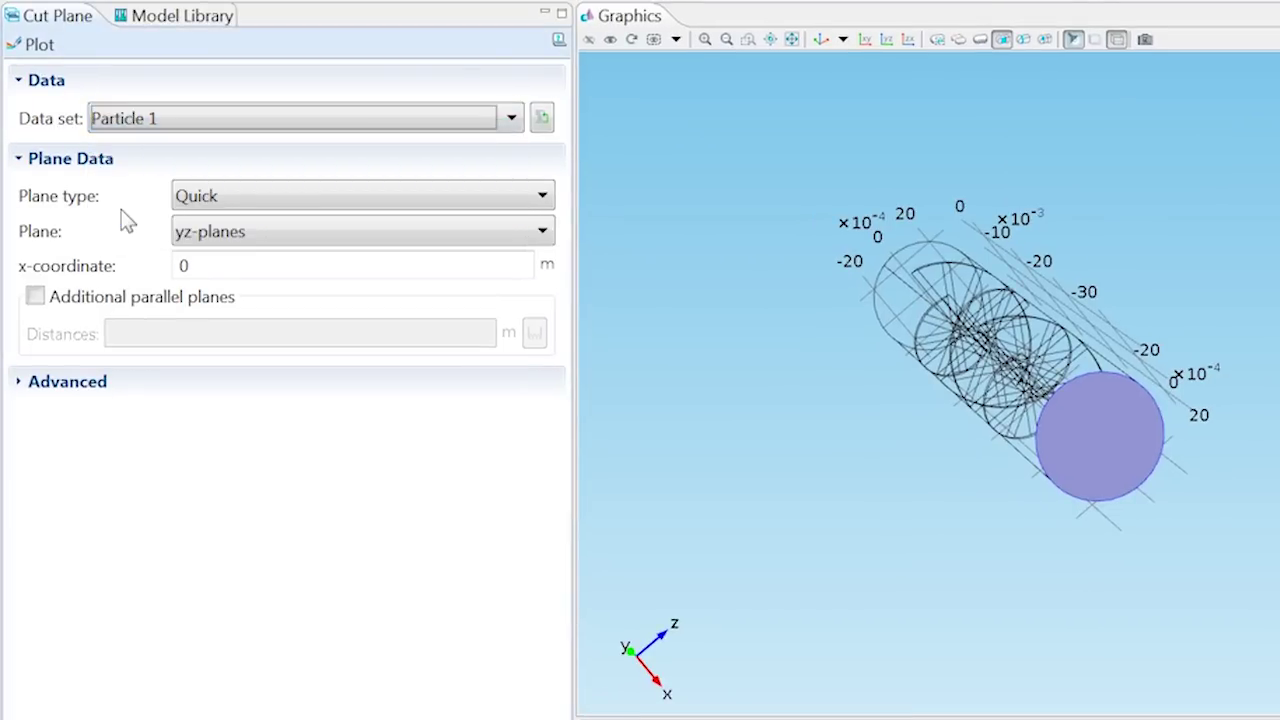
pyautogui.click(177, 234)
pyautogui.click(207, 376)
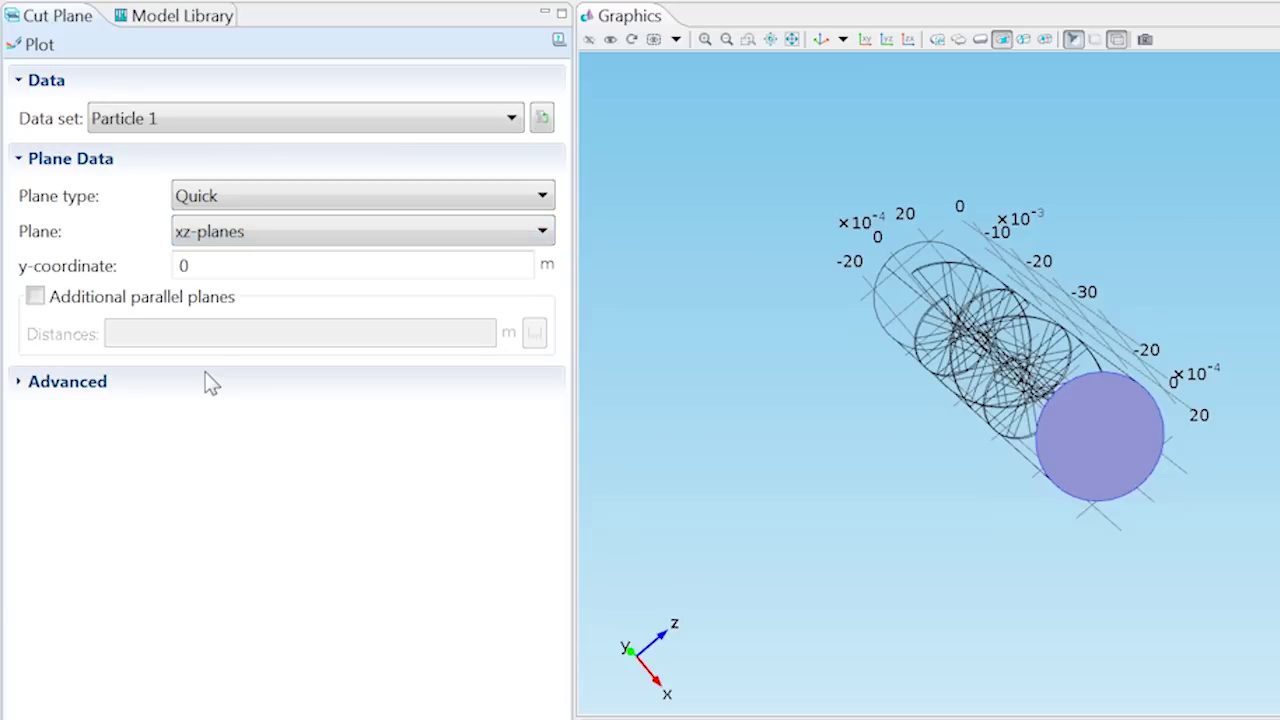
pyautogui.click(224, 276)
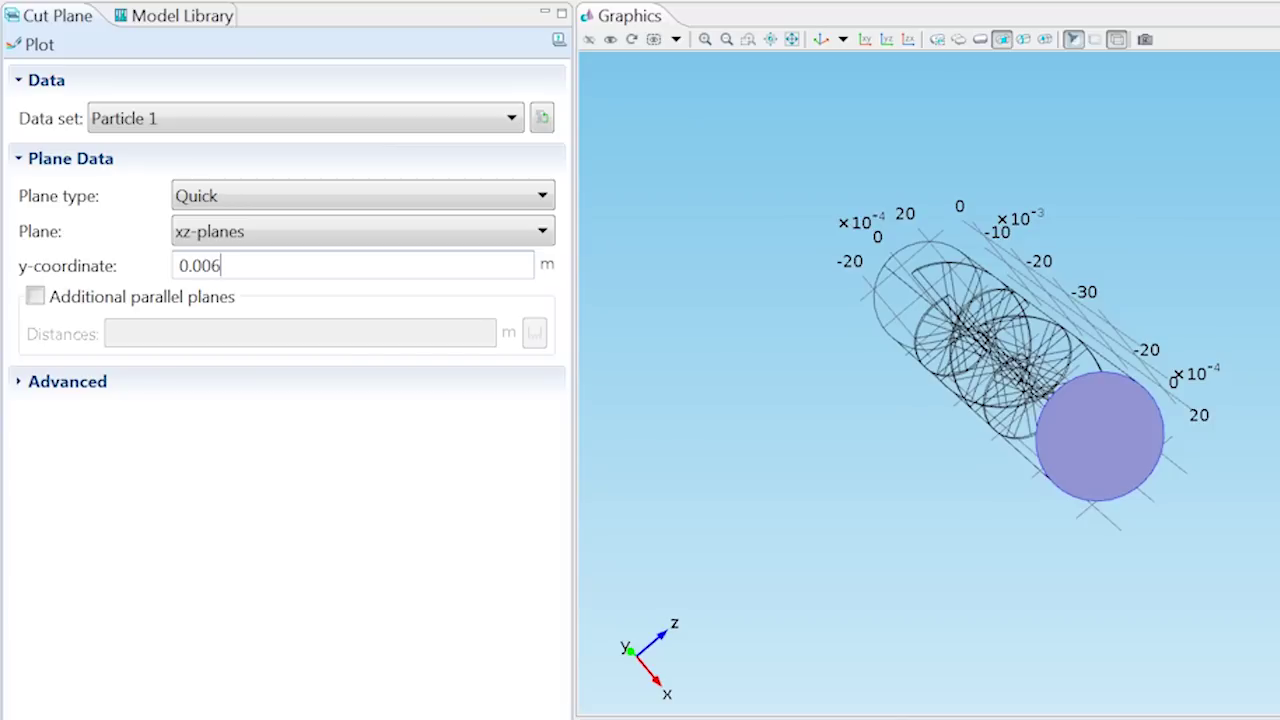
# Step: Add parallel planes at distances 0.006, 0.016, 0.026, 0.036, 0.042 and plot them
pyautogui.click(37, 299)
pyautogui.click(134, 342)
pyautogui.write('0.006 ')
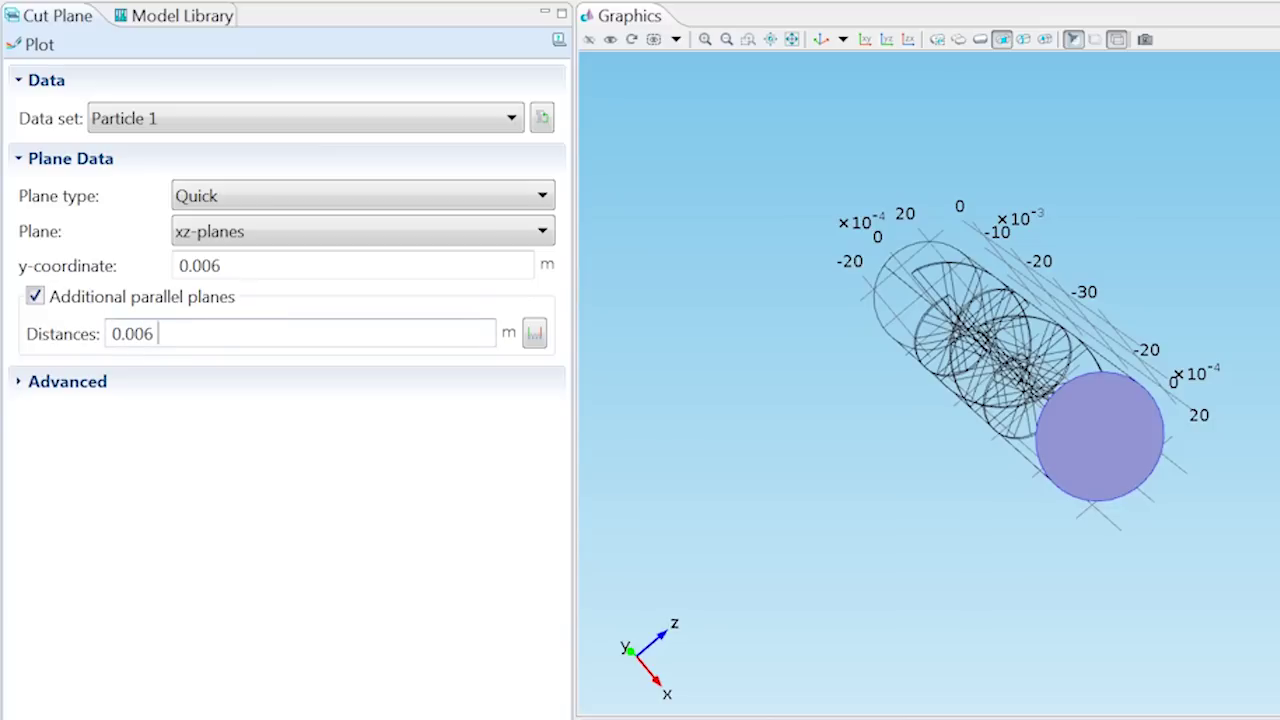
pyautogui.write('0.016 0.026 0.036 0.042')
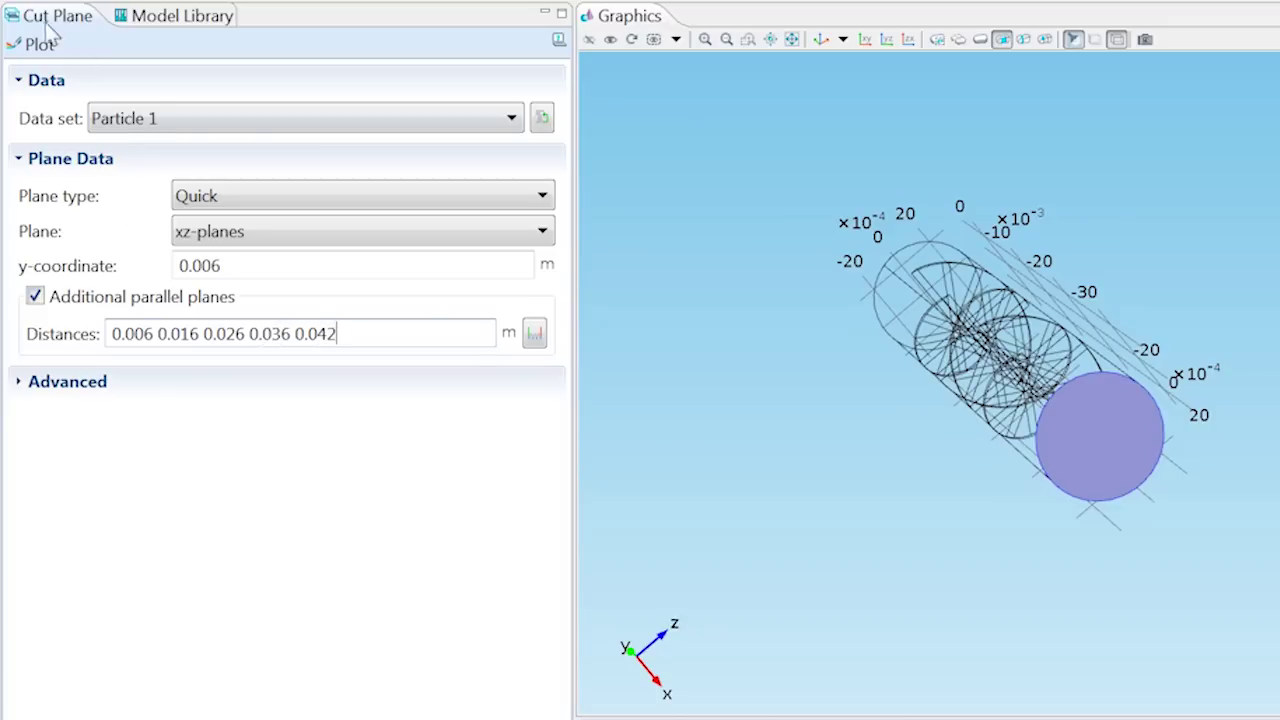
pyautogui.click(40, 45)
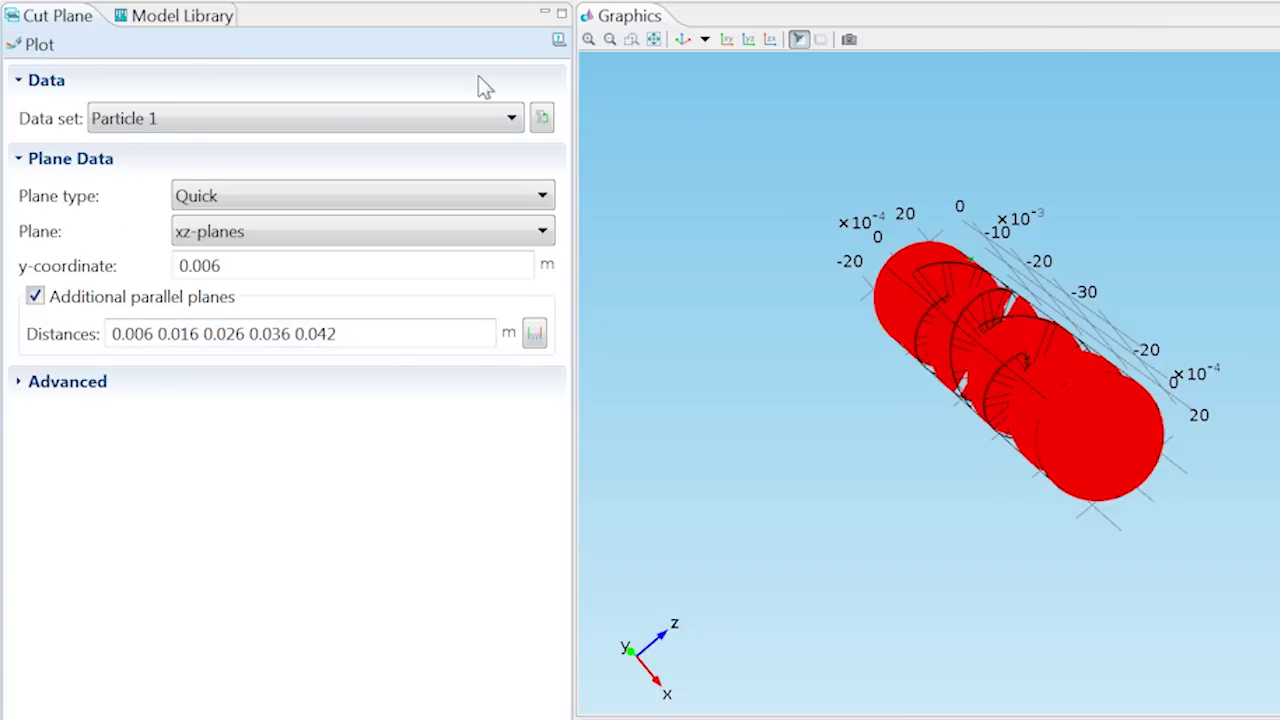
pyautogui.click(683, 40)
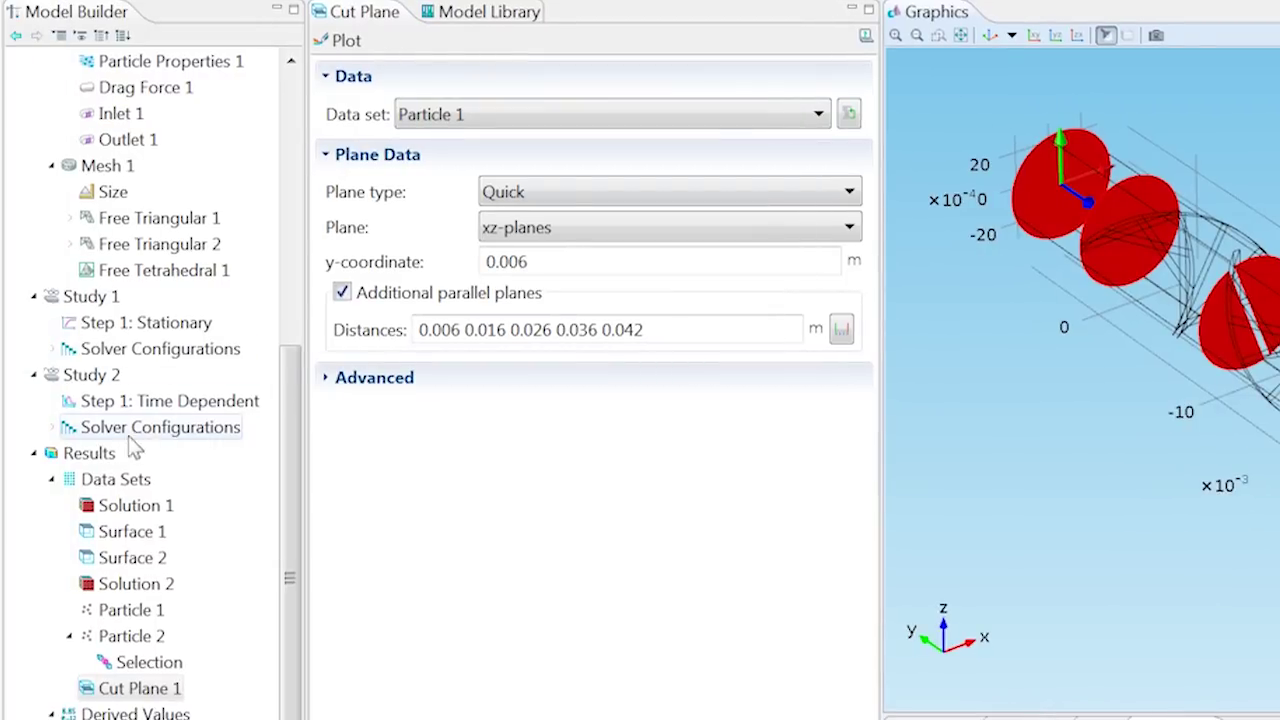
# Step: Add a new 3D plot group under Results using the Particle 1 data set
pyautogui.click(35, 454)
pyautogui.rightClick(70, 460)
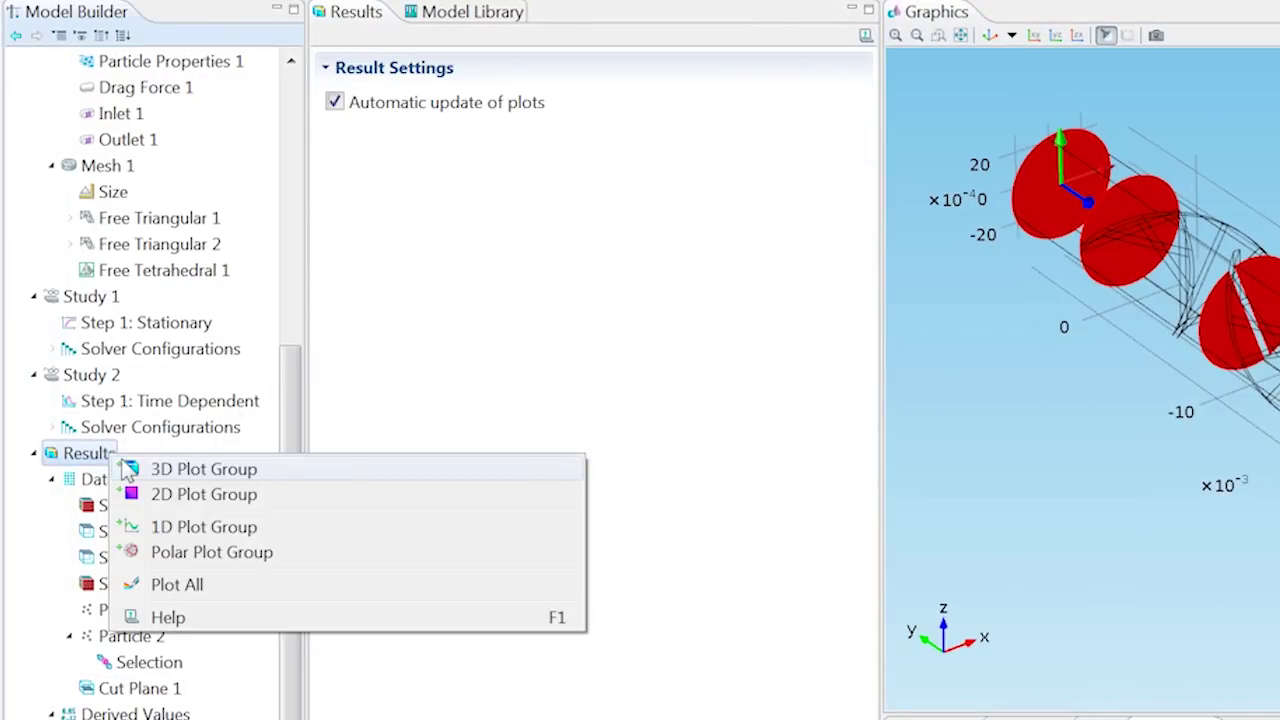
pyautogui.click(180, 469)
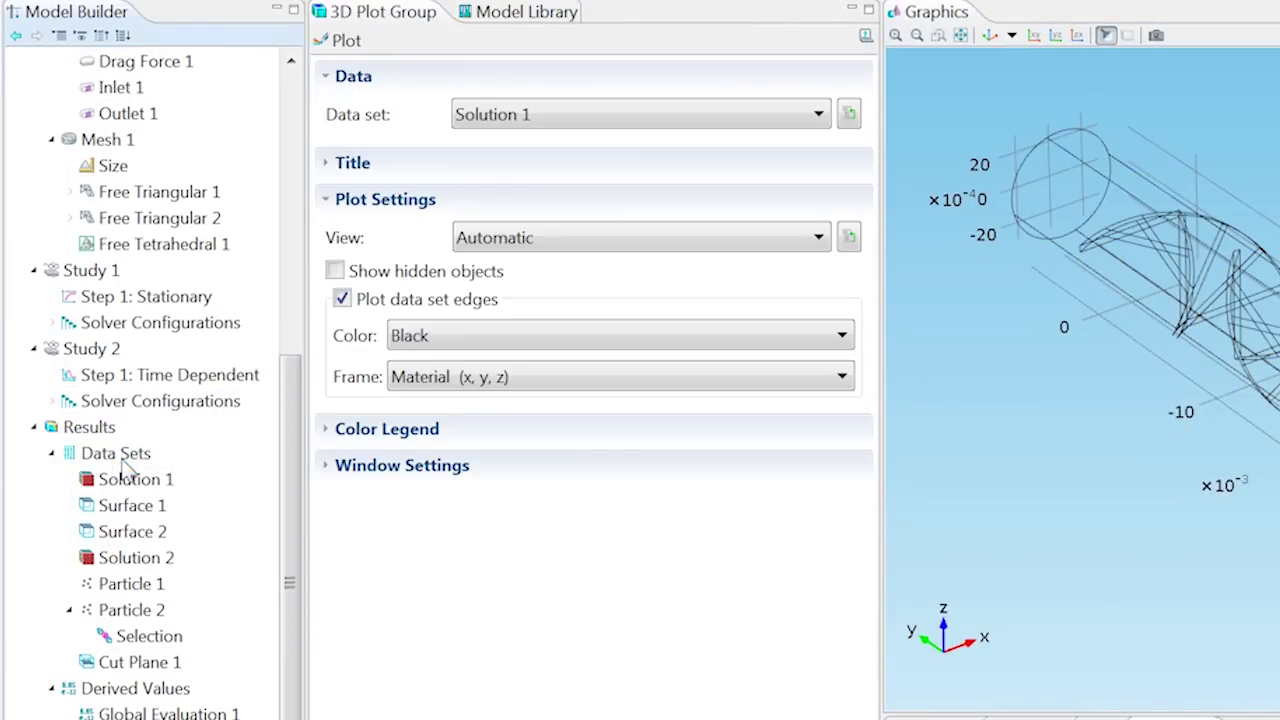
pyautogui.click(532, 124)
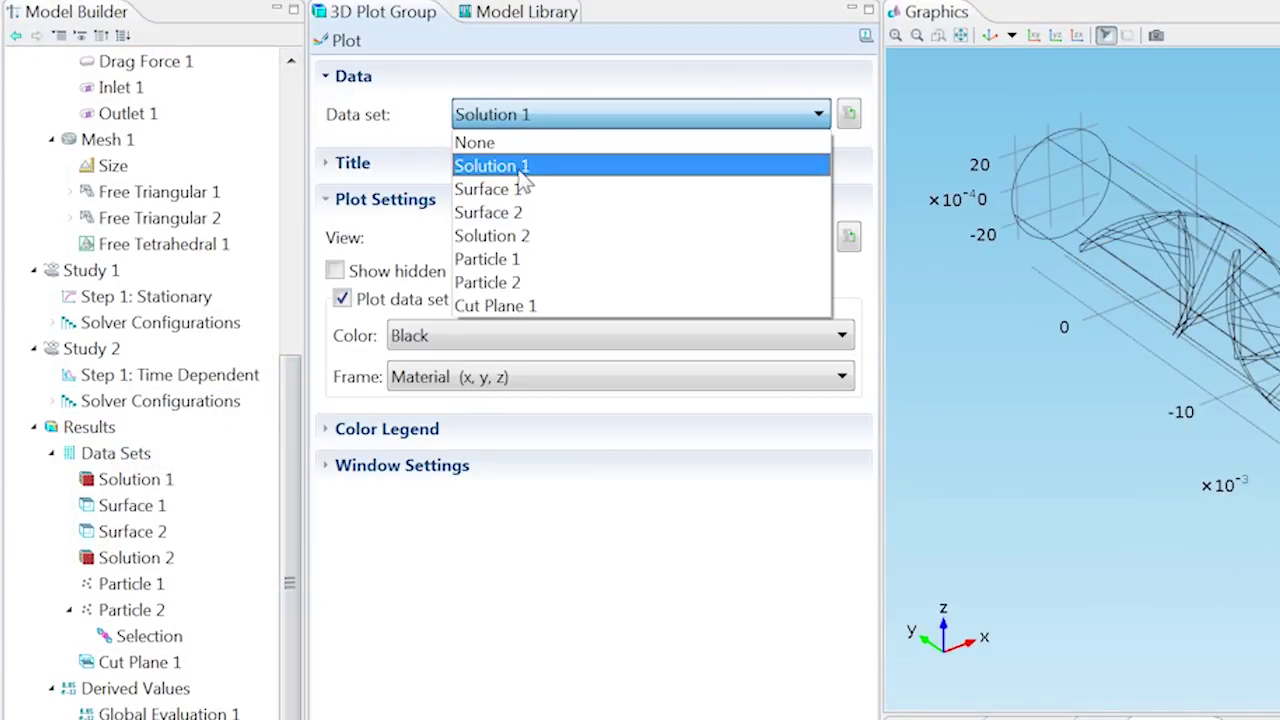
pyautogui.click(505, 259)
# Step: Place the plot group's colour legend at the bottom and set its title type to None
pyautogui.click(415, 466)
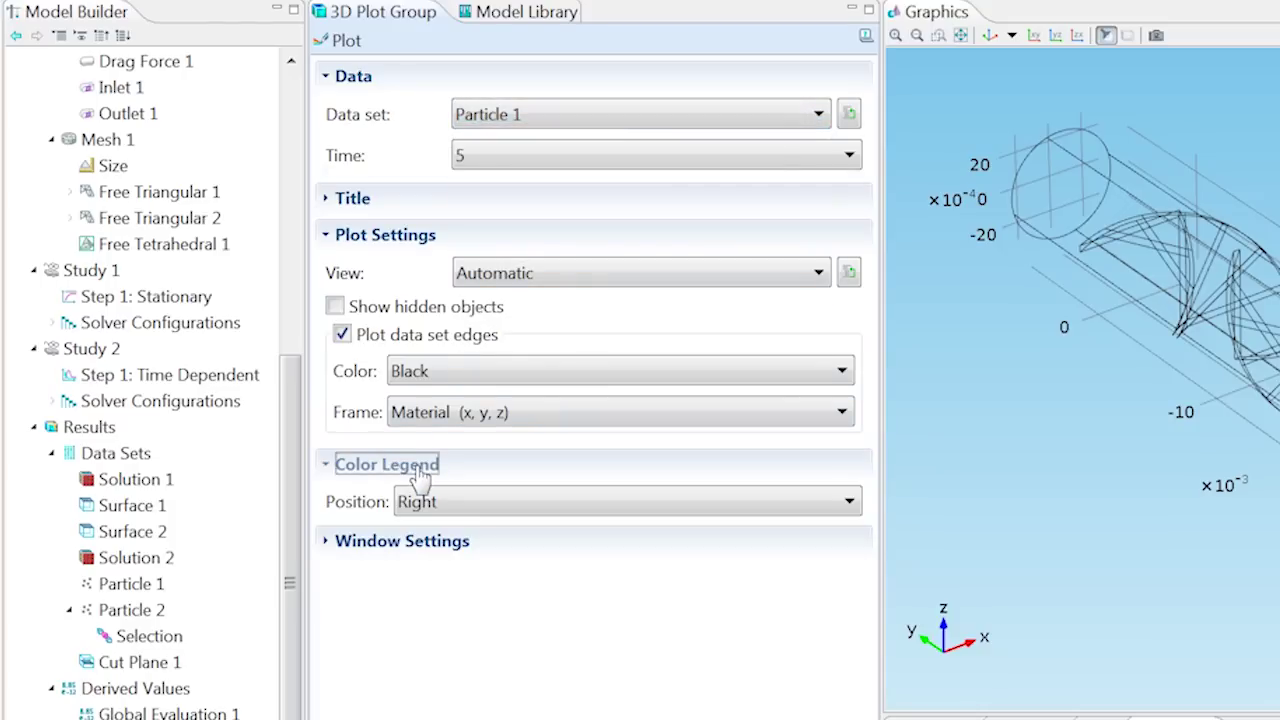
pyautogui.click(430, 502)
pyautogui.click(437, 554)
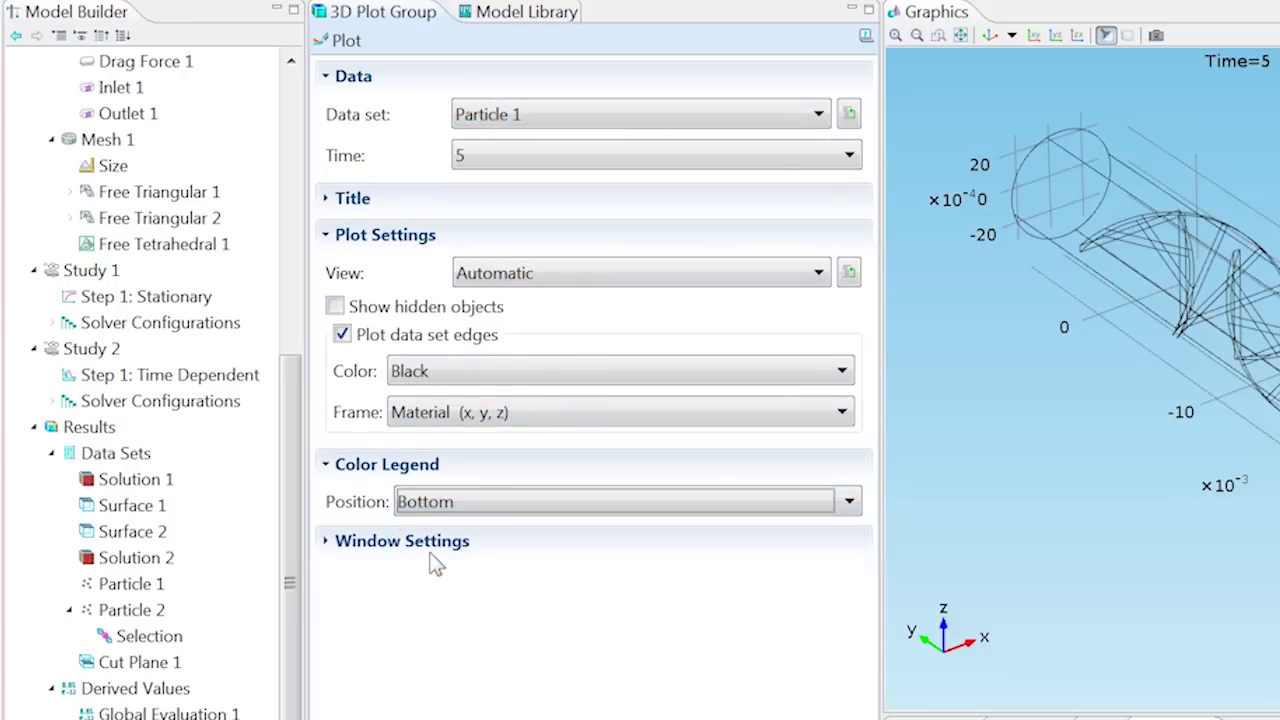
pyautogui.click(370, 202)
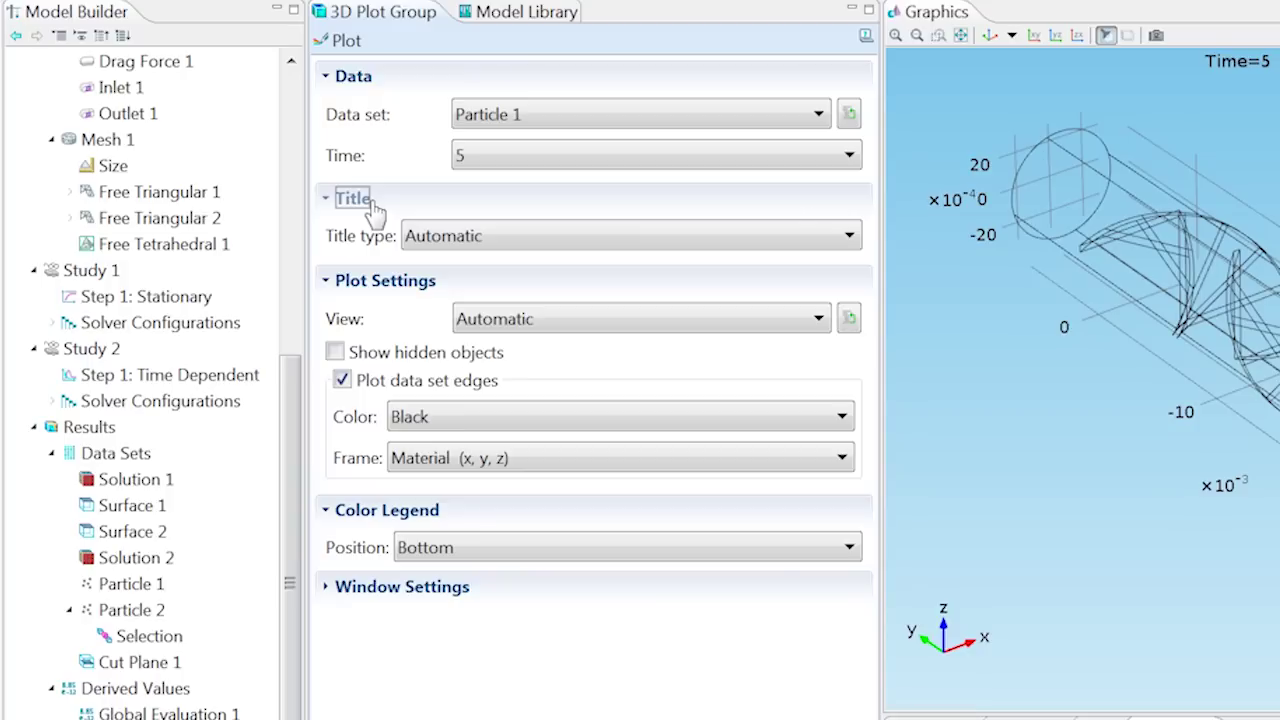
pyautogui.click(414, 235)
pyautogui.click(428, 334)
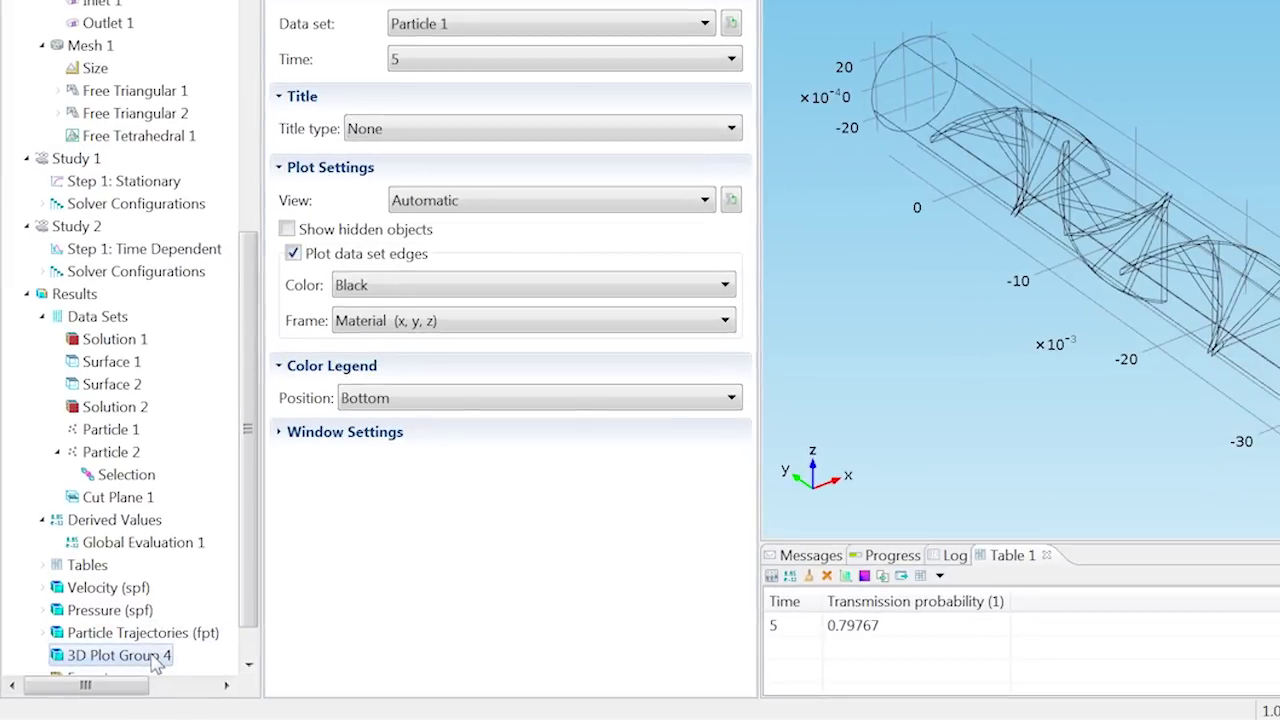
# Step: Add a Poincaré map to 3D Plot Group 4 using Cut Plane 1
pyautogui.rightClick(150, 656)
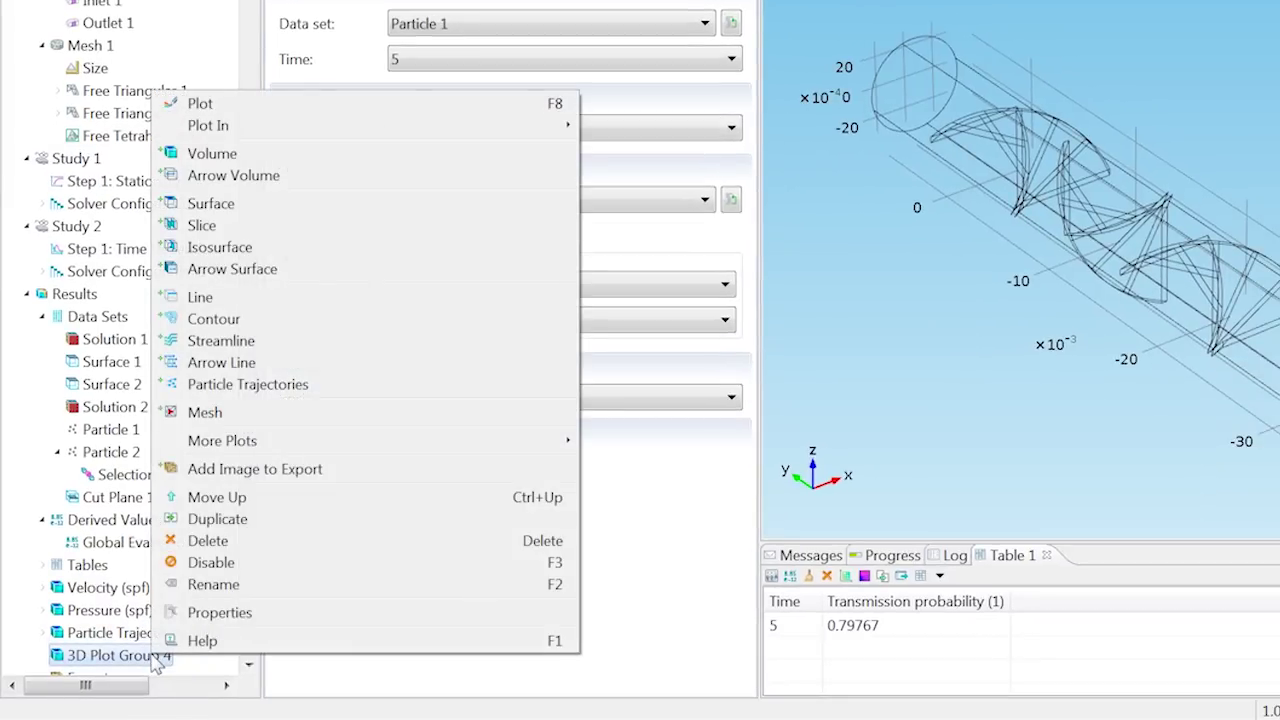
pyautogui.moveTo(250, 440)
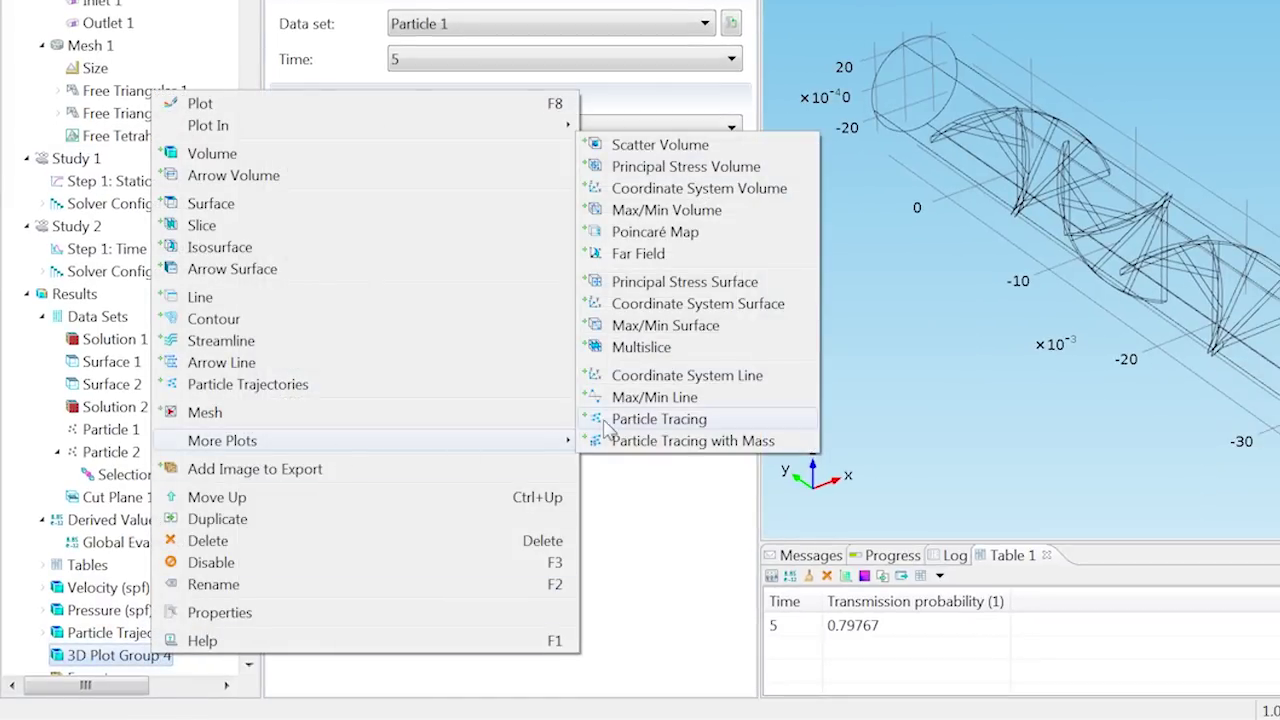
pyautogui.click(625, 232)
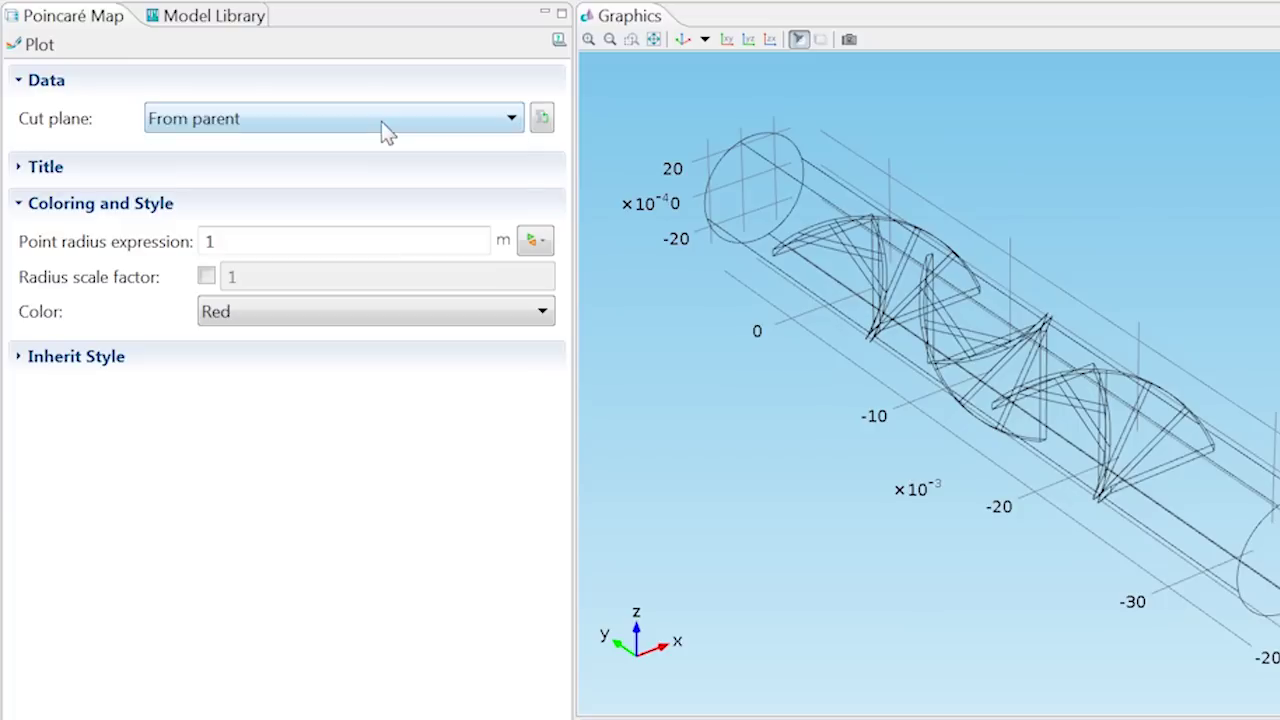
pyautogui.click(593, 26)
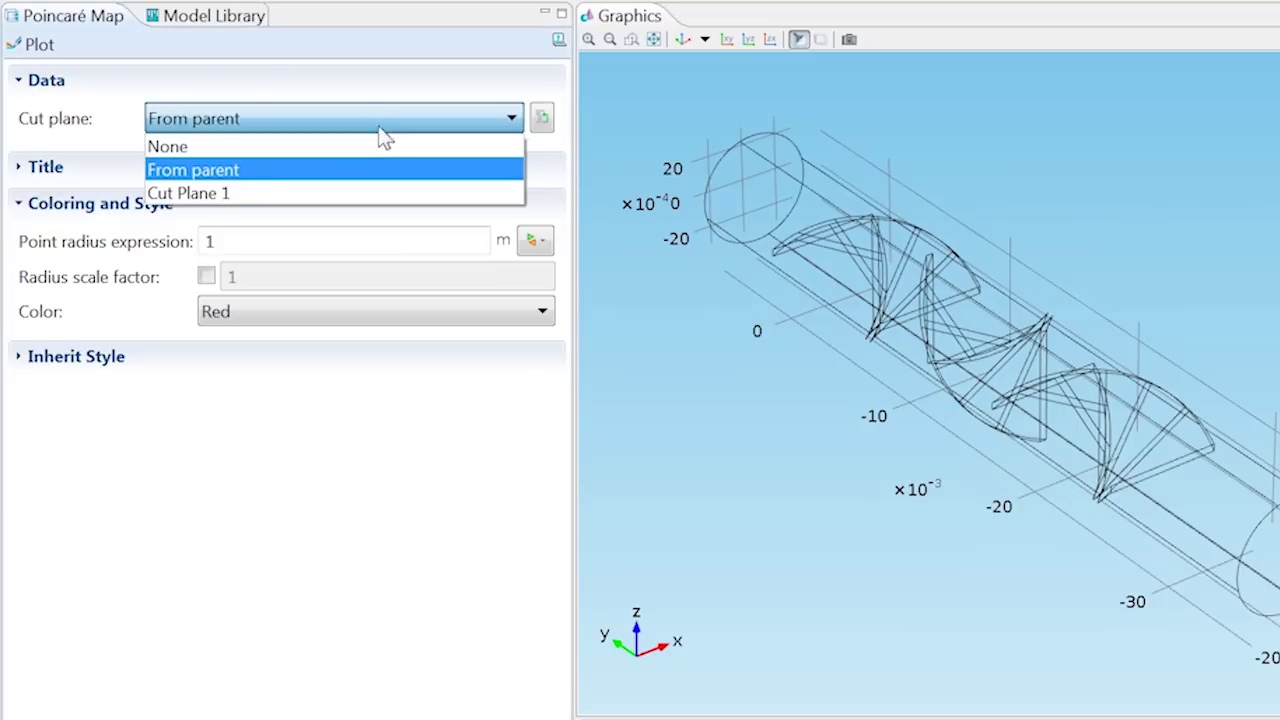
pyautogui.click(366, 195)
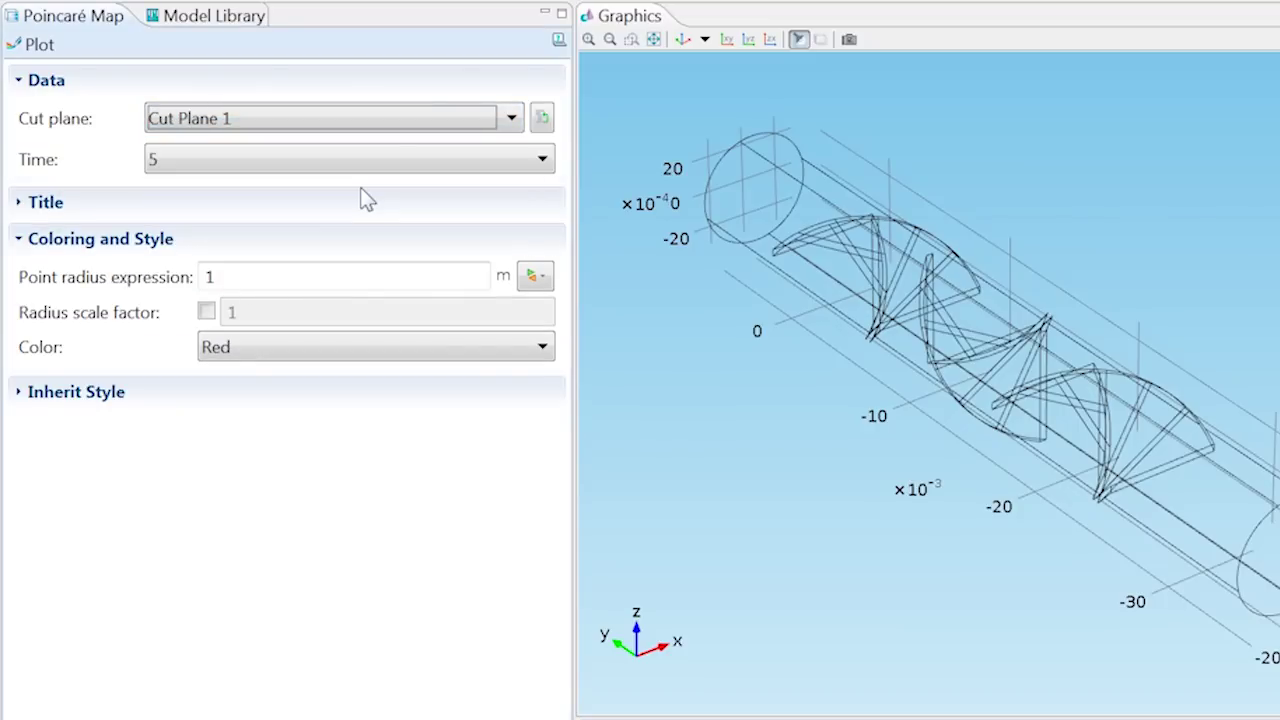
# Step: Set the Poincaré map's radius scale factor to 6e-5 and plot it
pyautogui.click(206, 313)
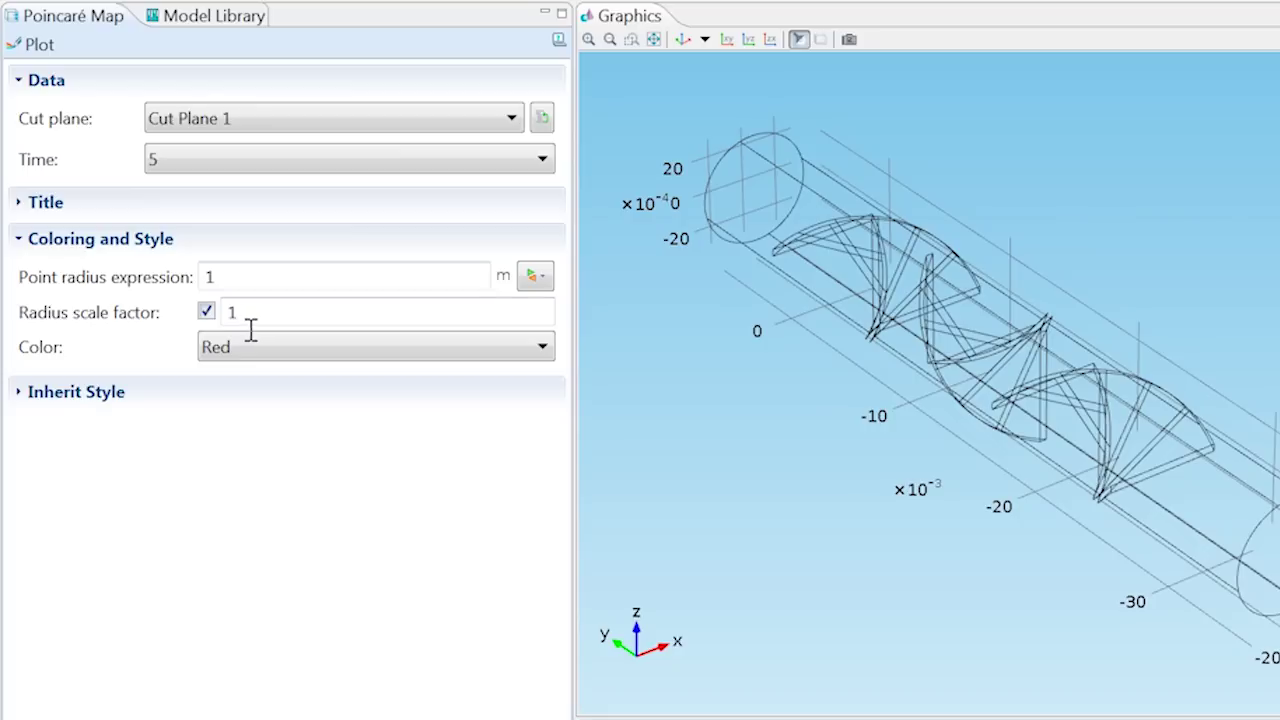
pyautogui.doubleClick(244, 324)
pyautogui.write('6e-5')
pyautogui.click(40, 44)
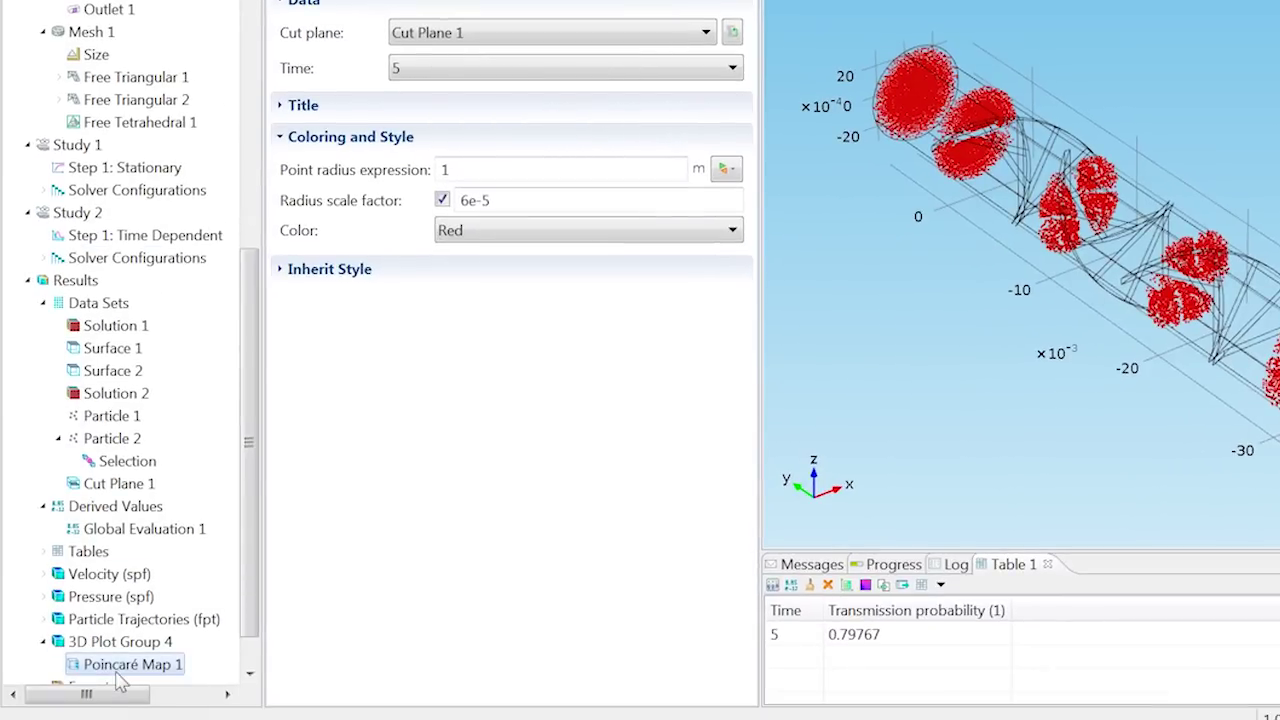
# Step: Give Poincaré Map 1 a colour expression at(0,qx<0) with the colour legend turned off
pyautogui.rightClick(114, 672)
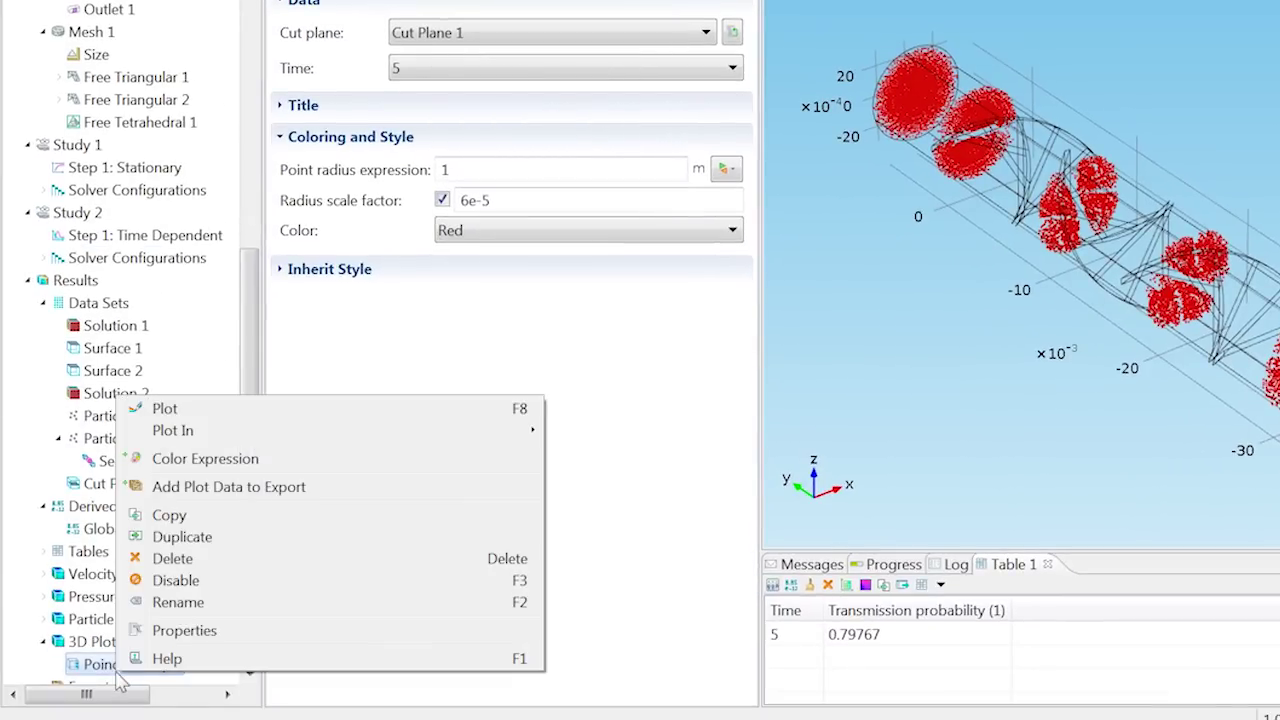
pyautogui.click(180, 460)
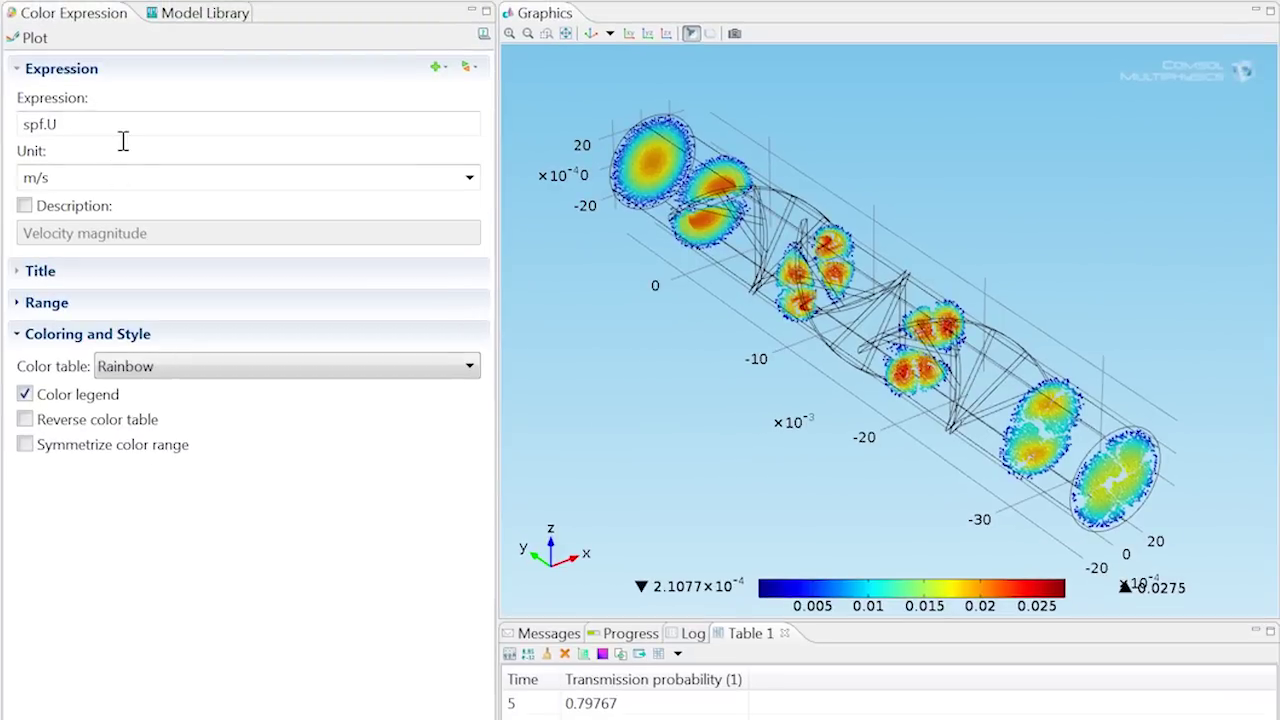
pyautogui.moveTo(393, 55); pyautogui.dragTo(283, 61)
pyautogui.write('at(0,qx<0')
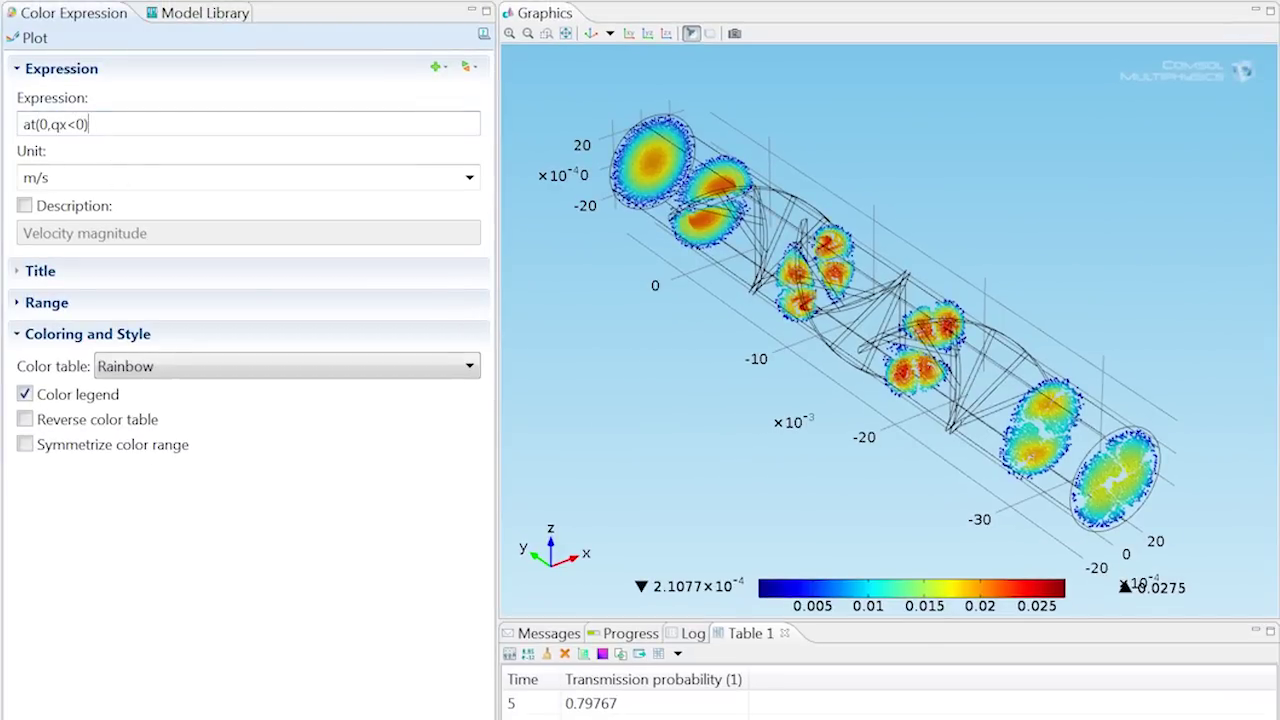
pyautogui.click(24, 394)
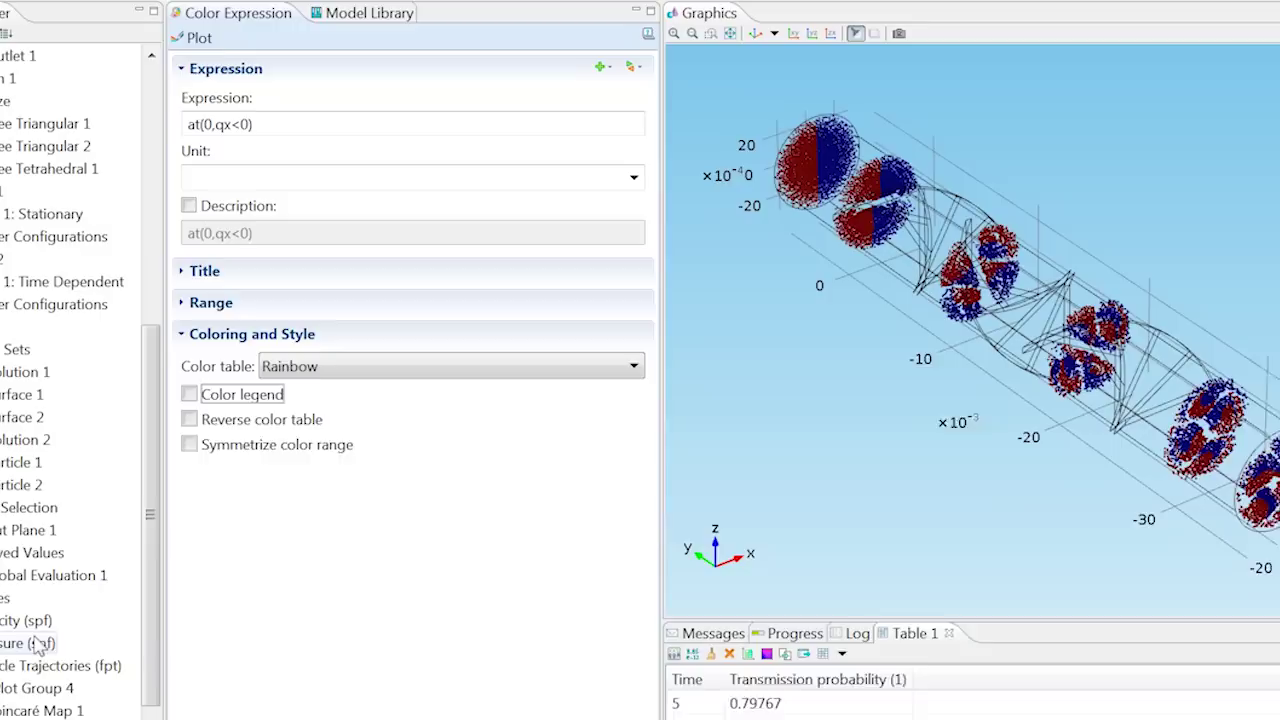
# Step: Add a Surface plot to 3D Plot Group 4 on Cut Plane 1 with expression 1
pyautogui.click(28, 690)
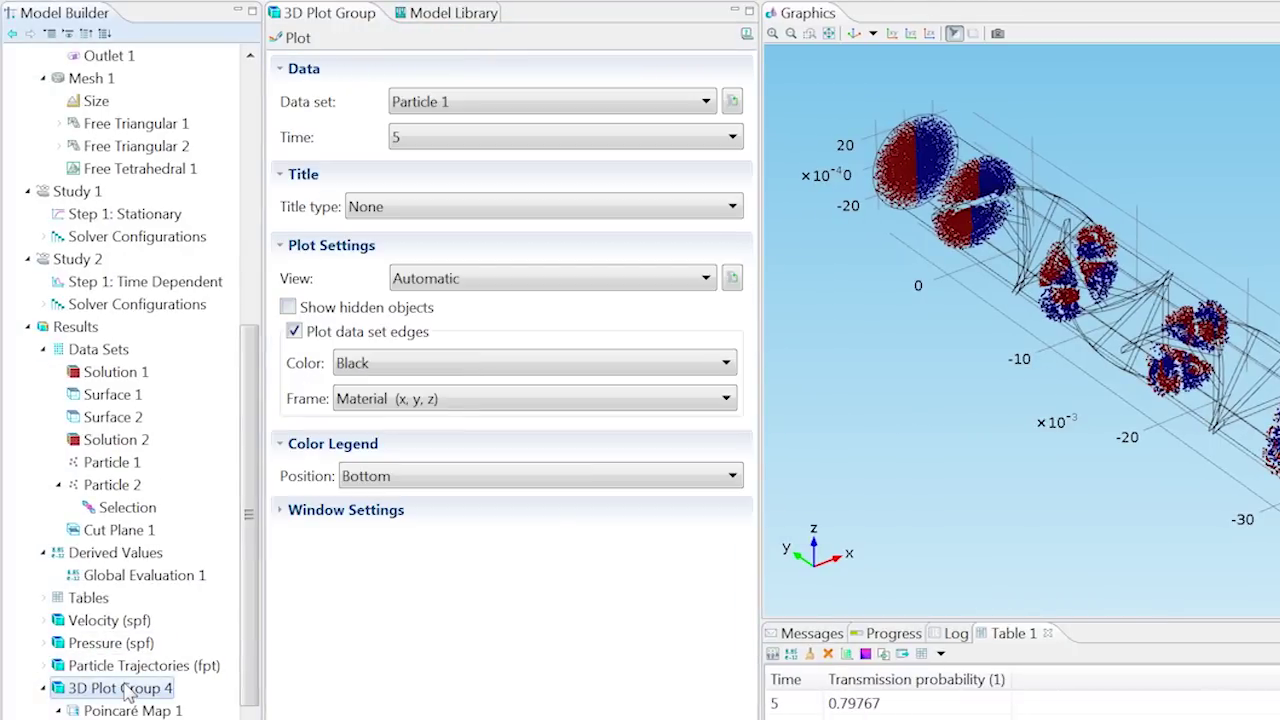
pyautogui.rightClick(127, 693)
pyautogui.click(240, 232)
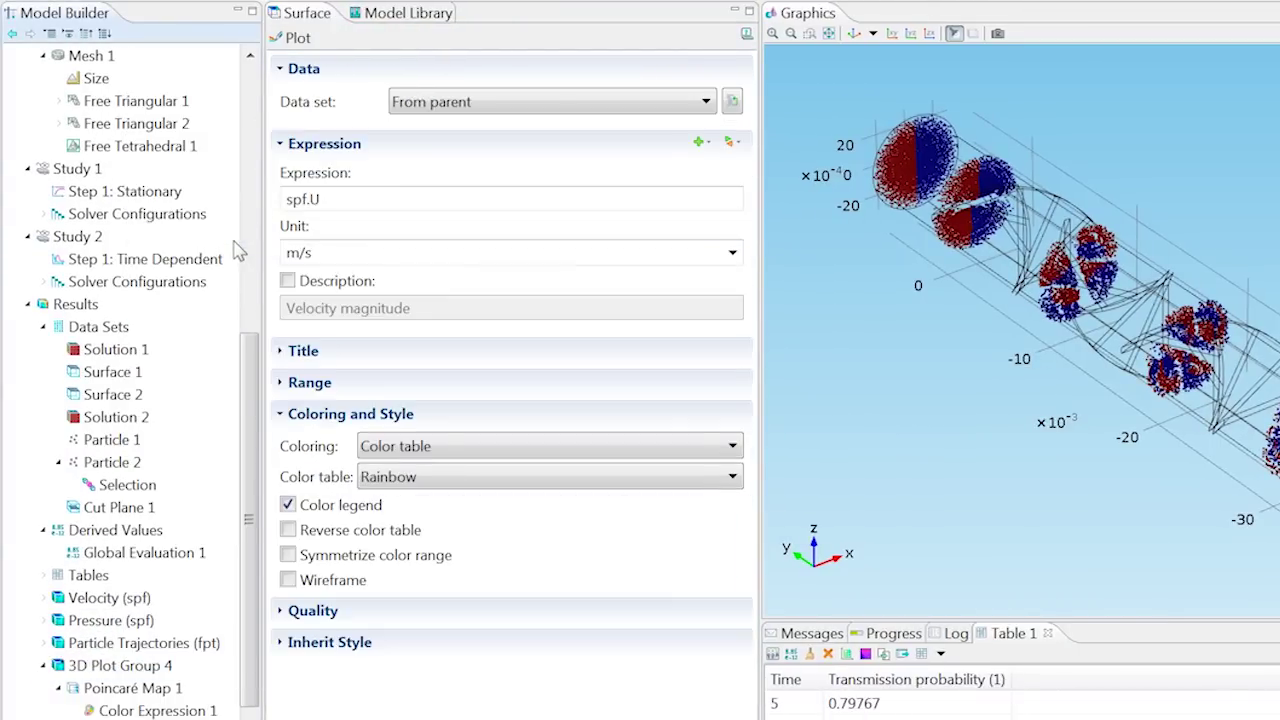
pyautogui.click(412, 106)
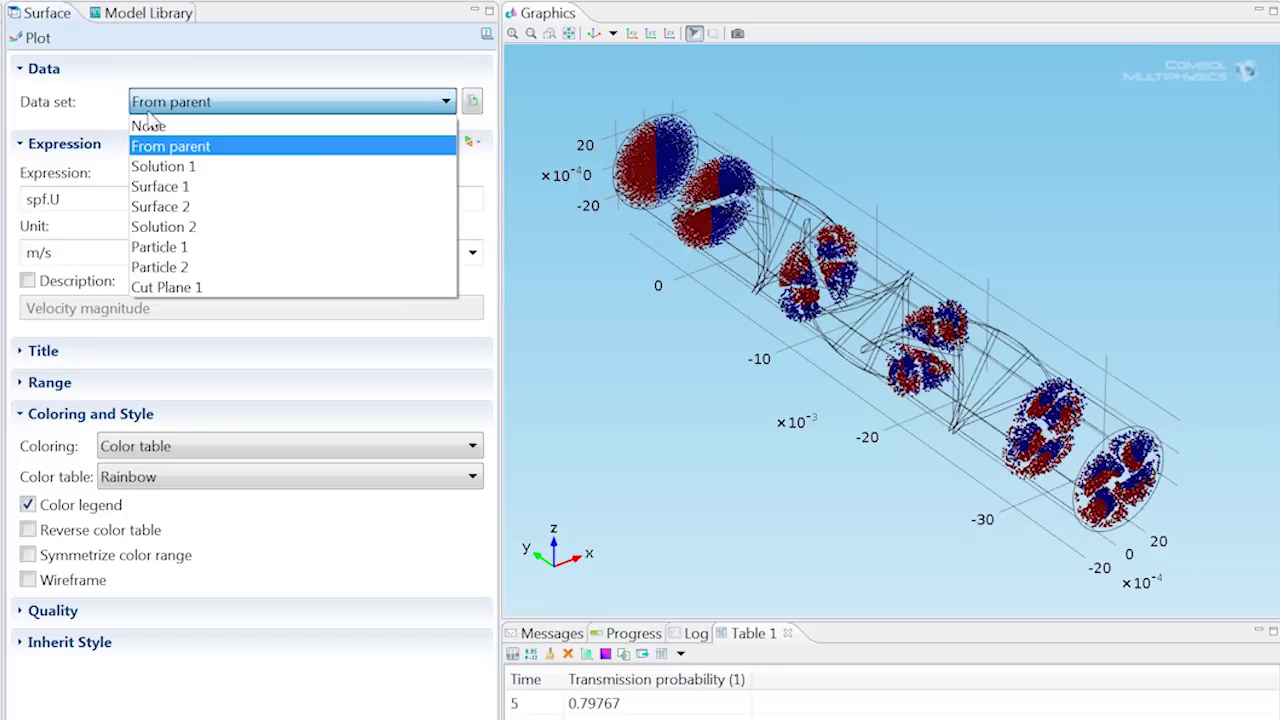
pyautogui.click(166, 287)
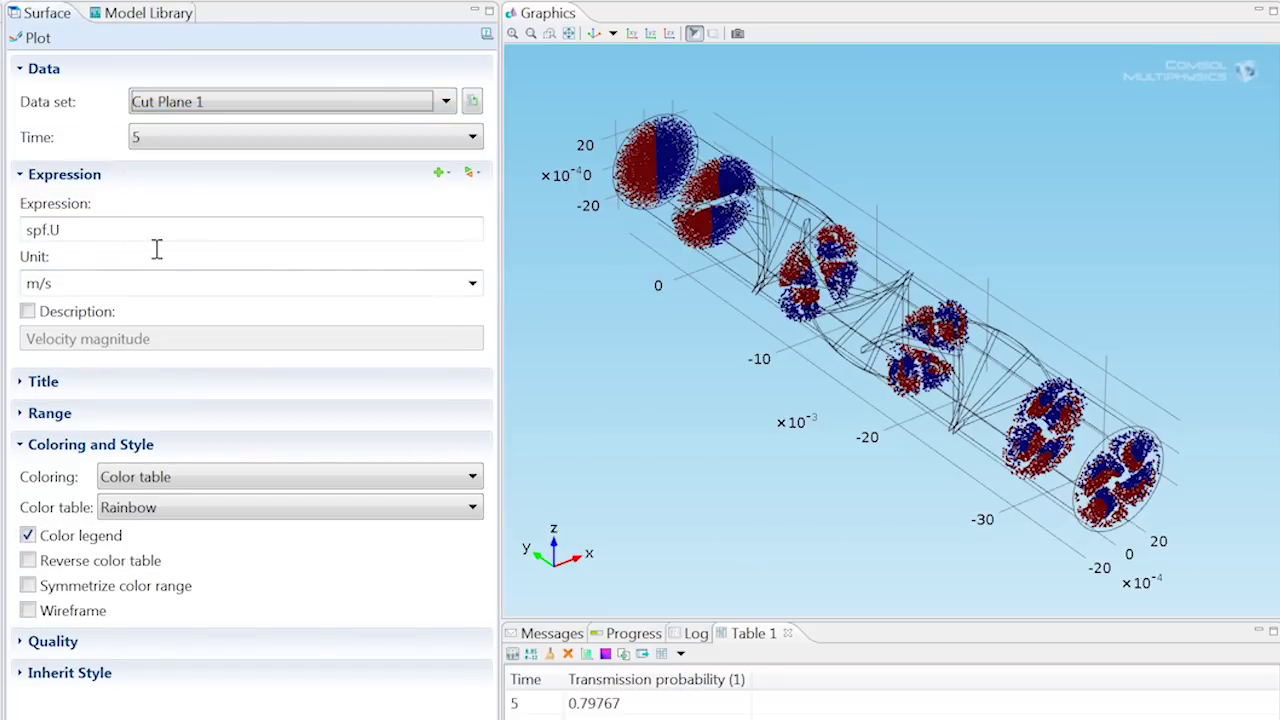
pyautogui.tripleClick(40, 230)
pyautogui.write('1')
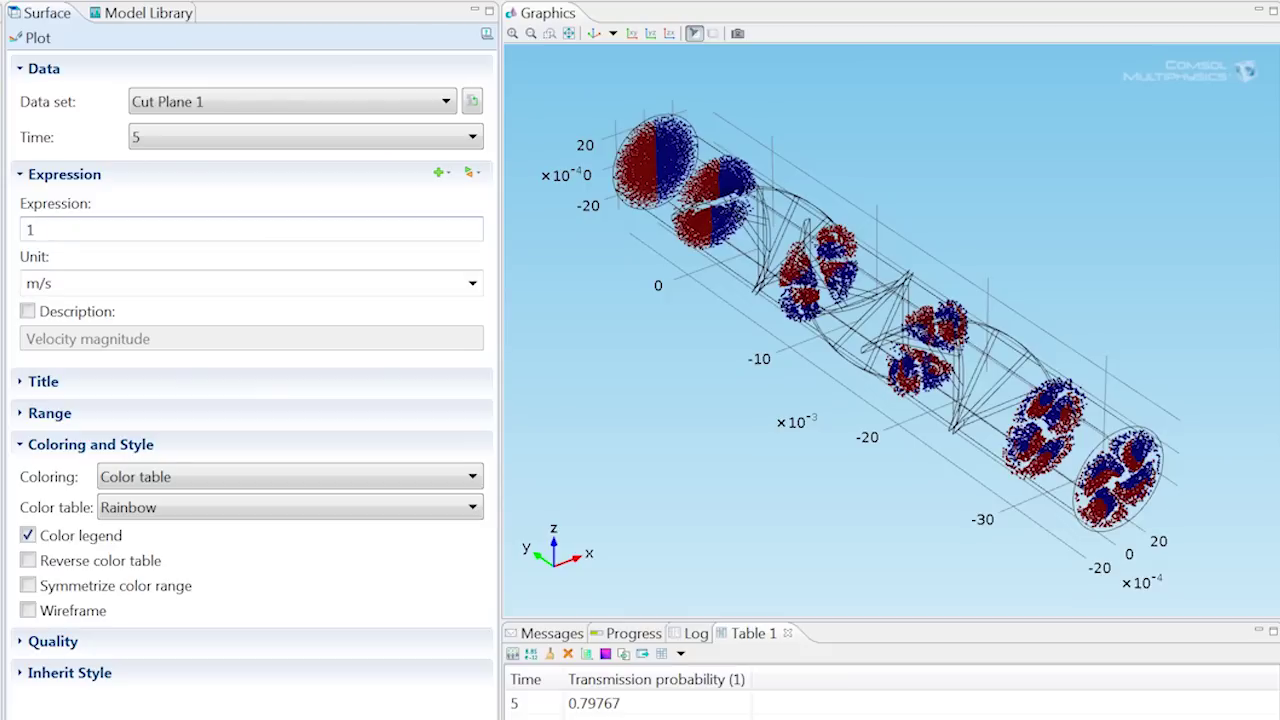
# Step: Set the surface colouring to Uniform with the colour Gray
pyautogui.click(146, 472)
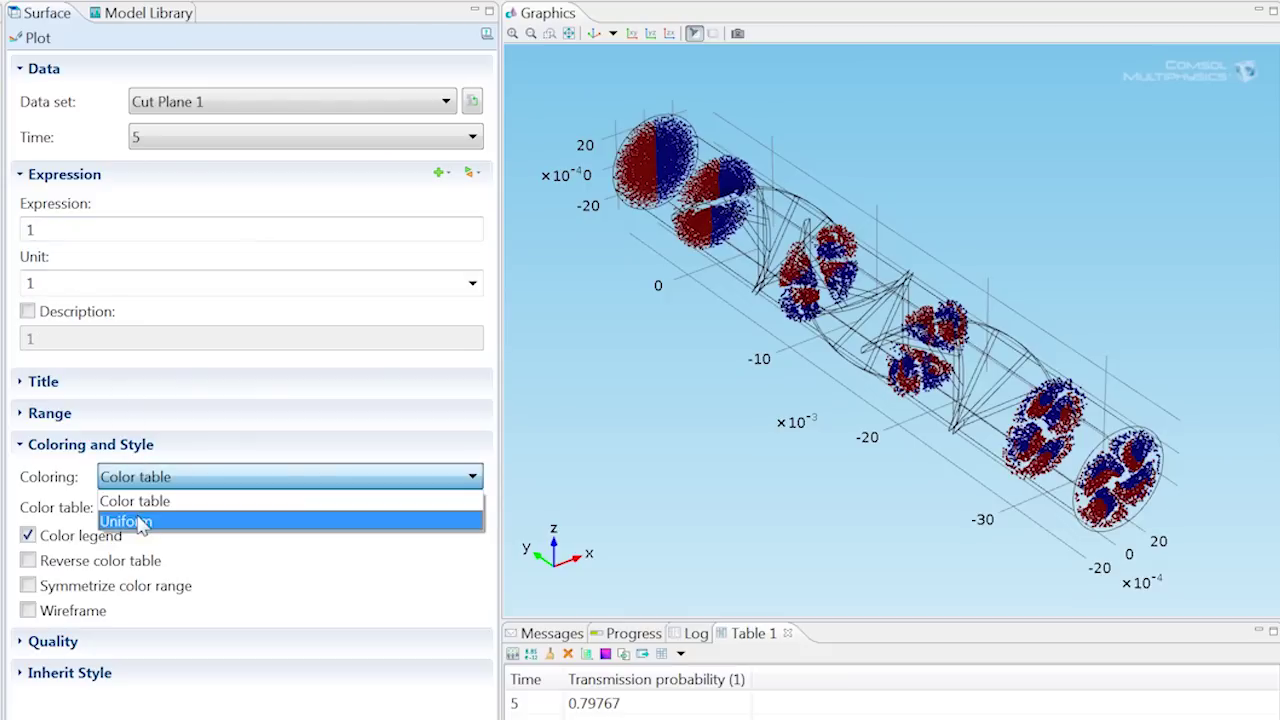
pyautogui.click(140, 521)
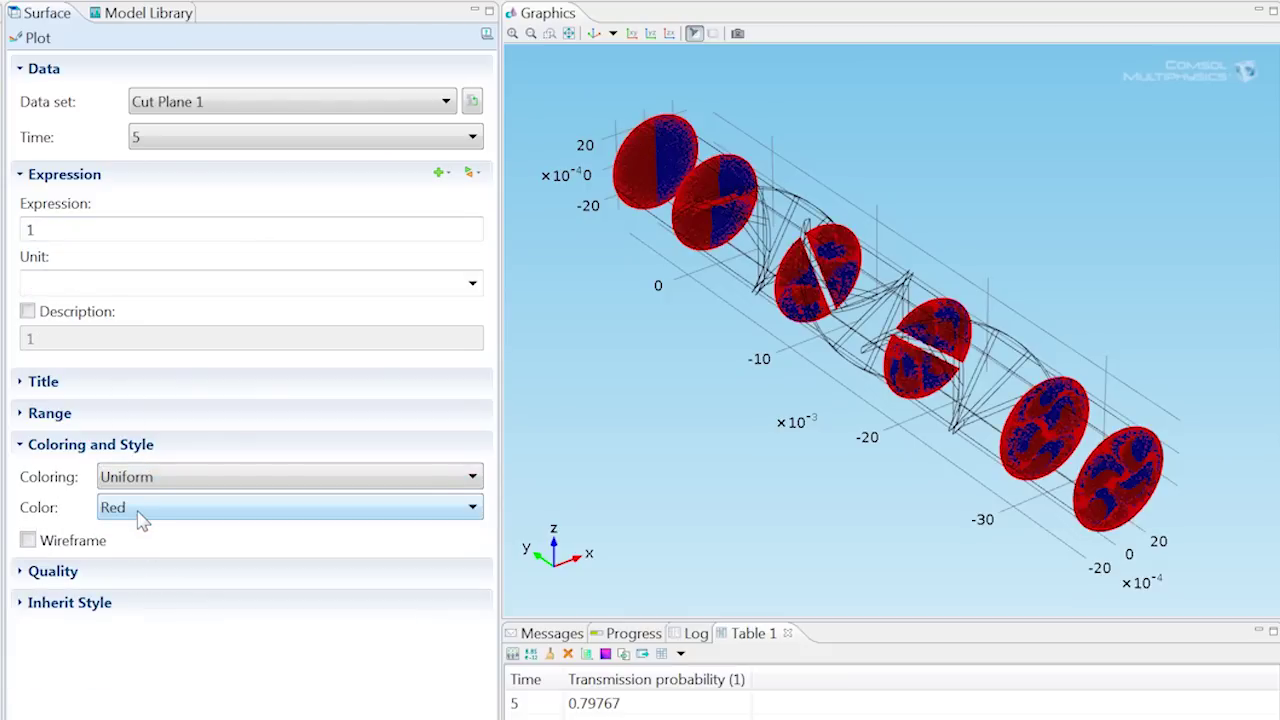
pyautogui.click(140, 512)
pyautogui.click(127, 609)
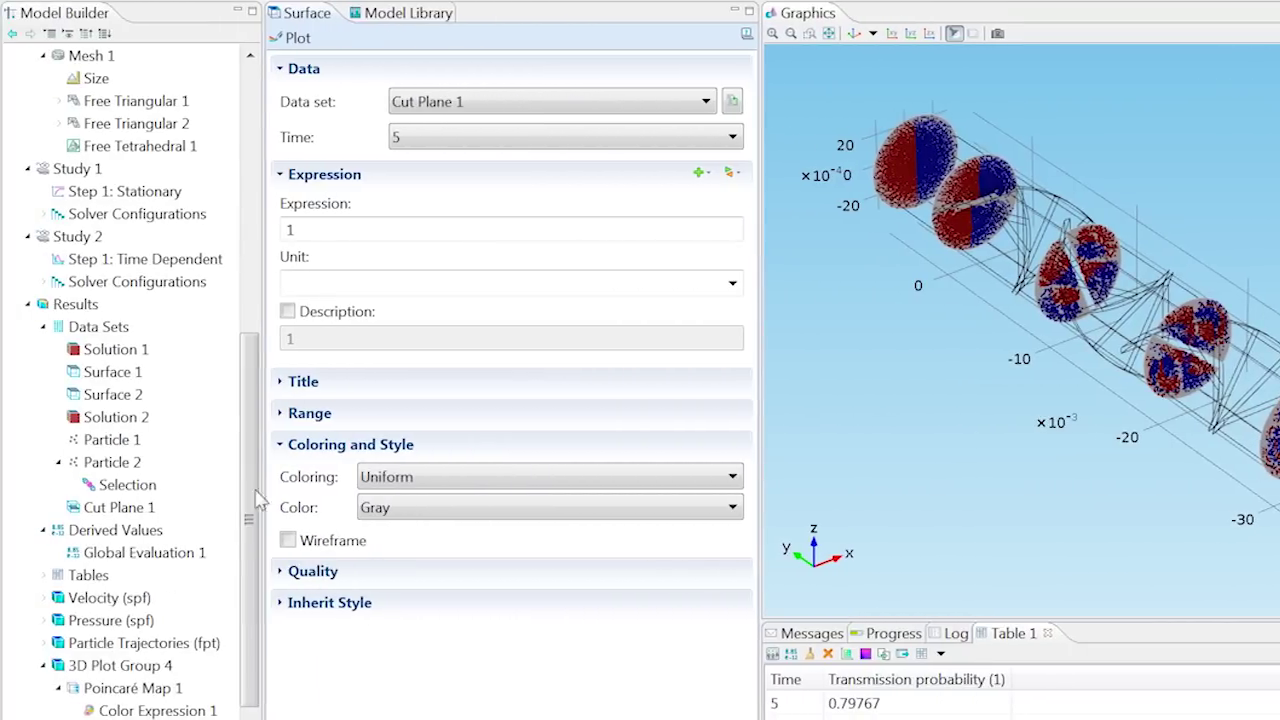
# Step: Add a 2D plot group based on Particle 1 with data set edges turned off
pyautogui.rightClick(75, 304)
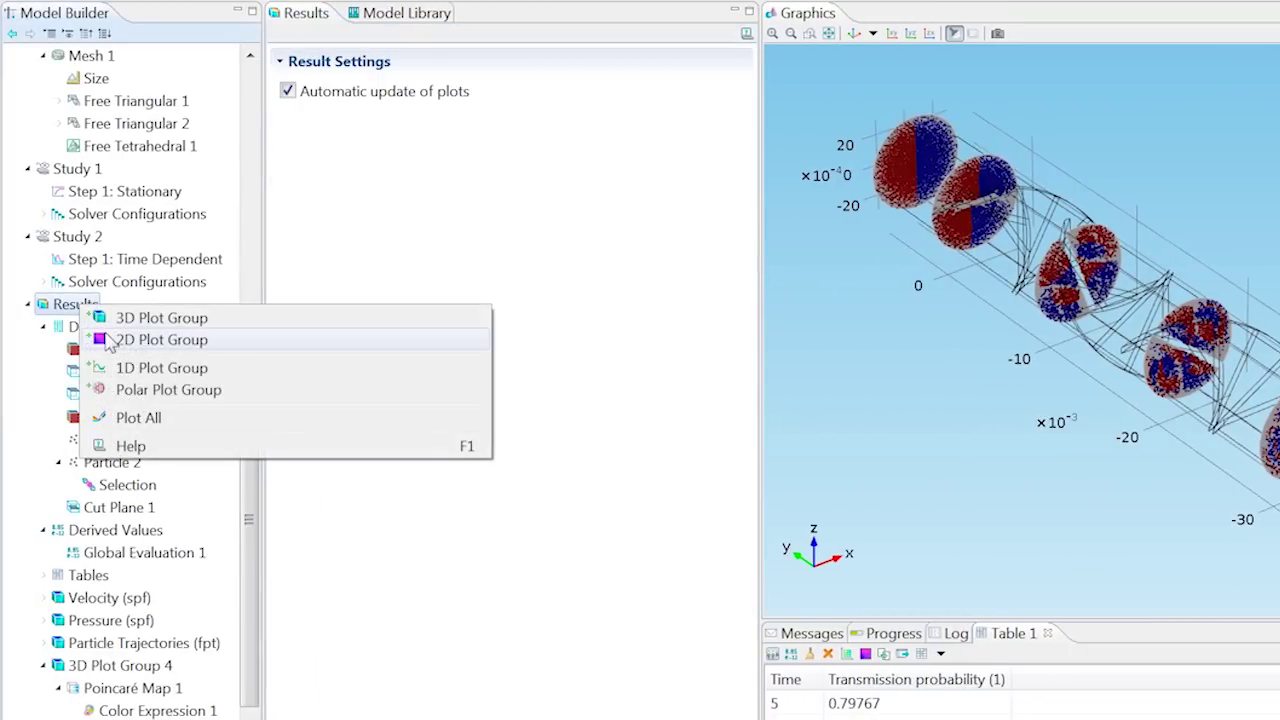
pyautogui.click(107, 341)
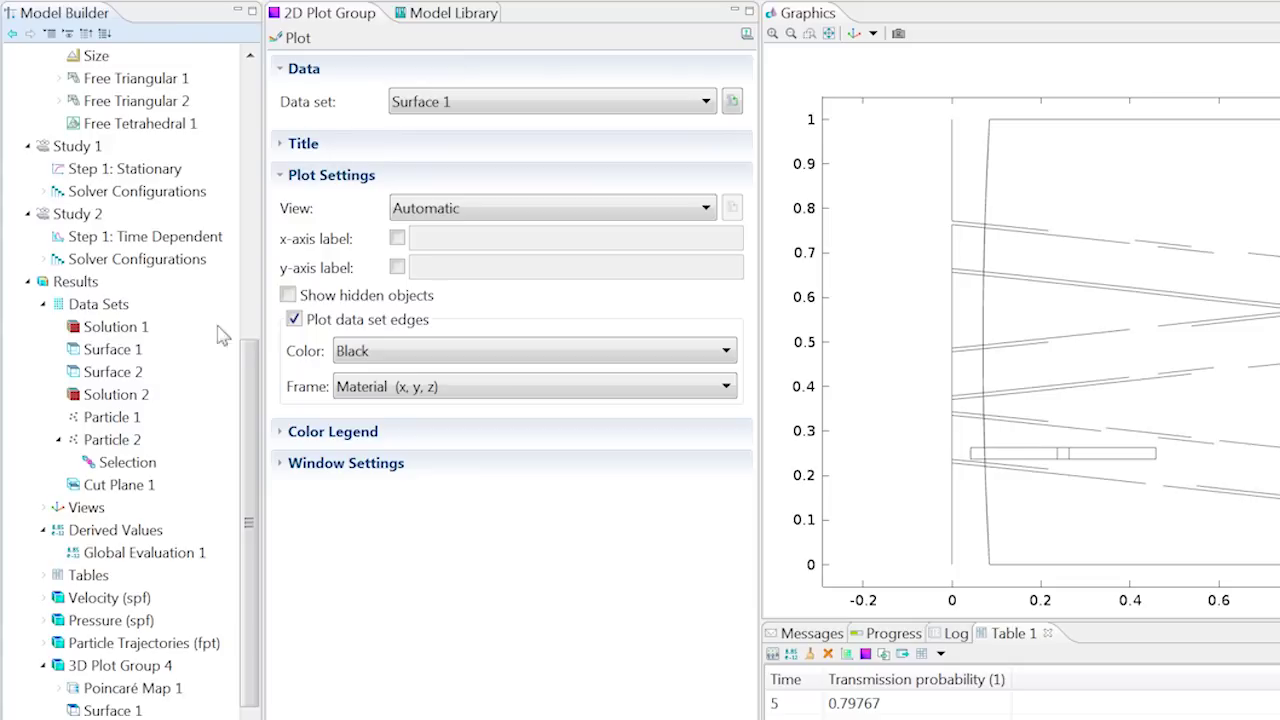
pyautogui.click(293, 319)
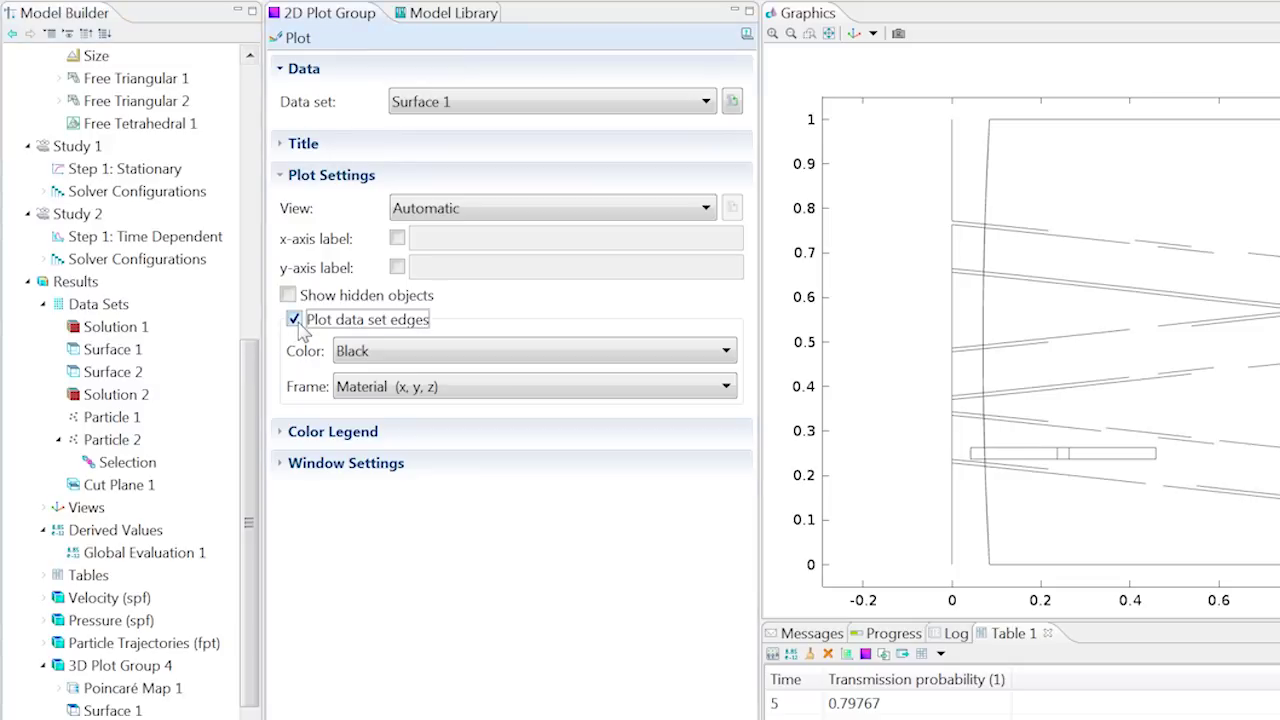
pyautogui.click(465, 105)
pyautogui.click(465, 188)
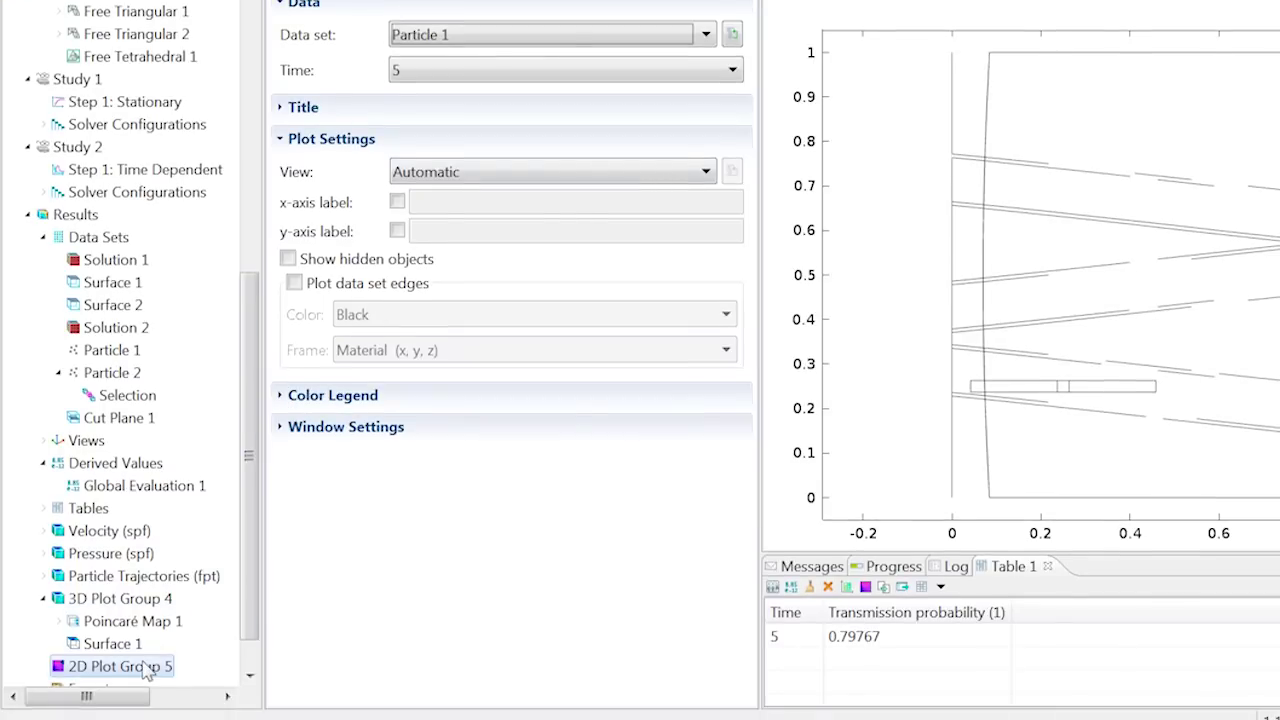
# Step: Add a phase portrait with manual axes mod1.qx and mod1.qz, and plot it
pyautogui.rightClick(147, 667)
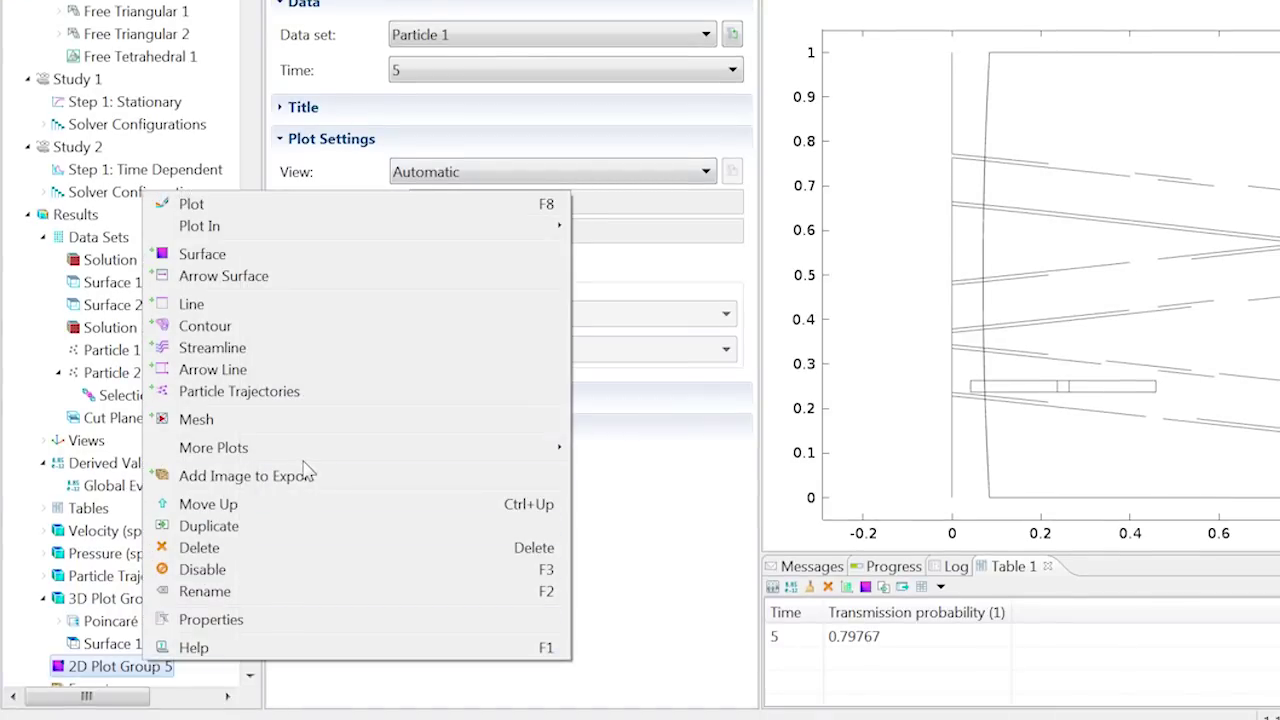
pyautogui.moveTo(490, 457)
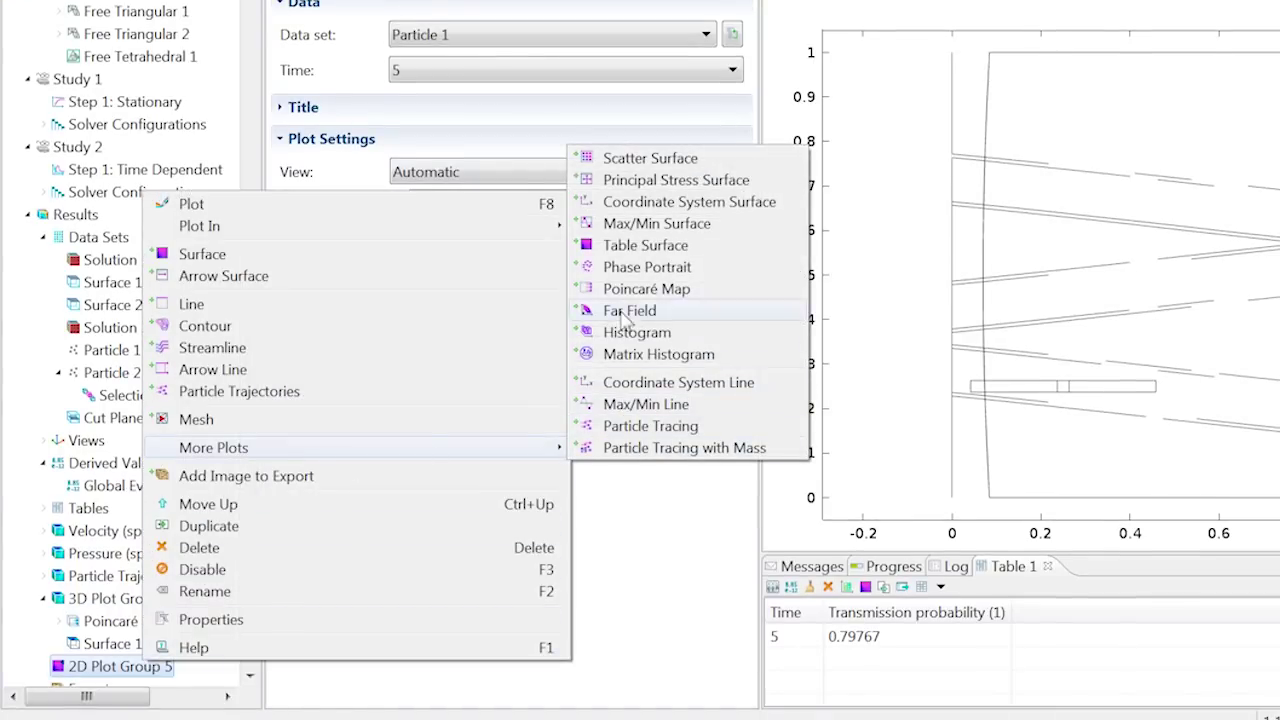
pyautogui.click(627, 269)
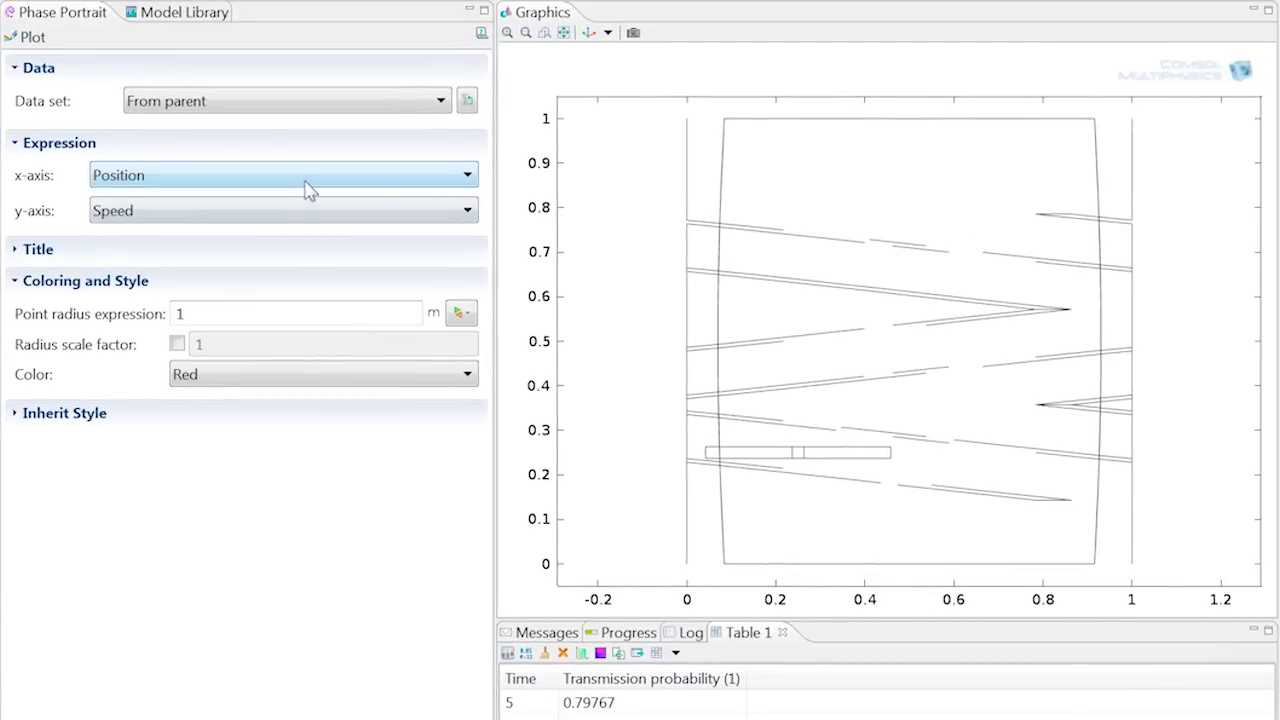
pyautogui.click(308, 190)
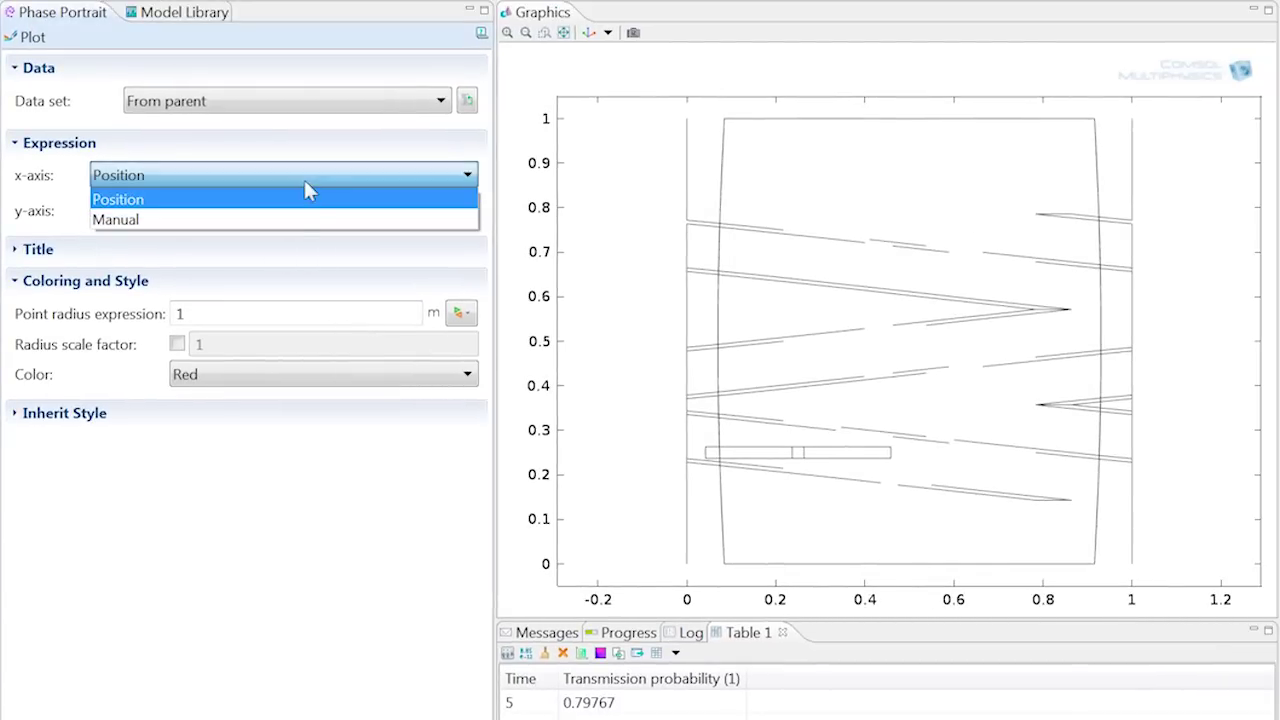
pyautogui.click(302, 214)
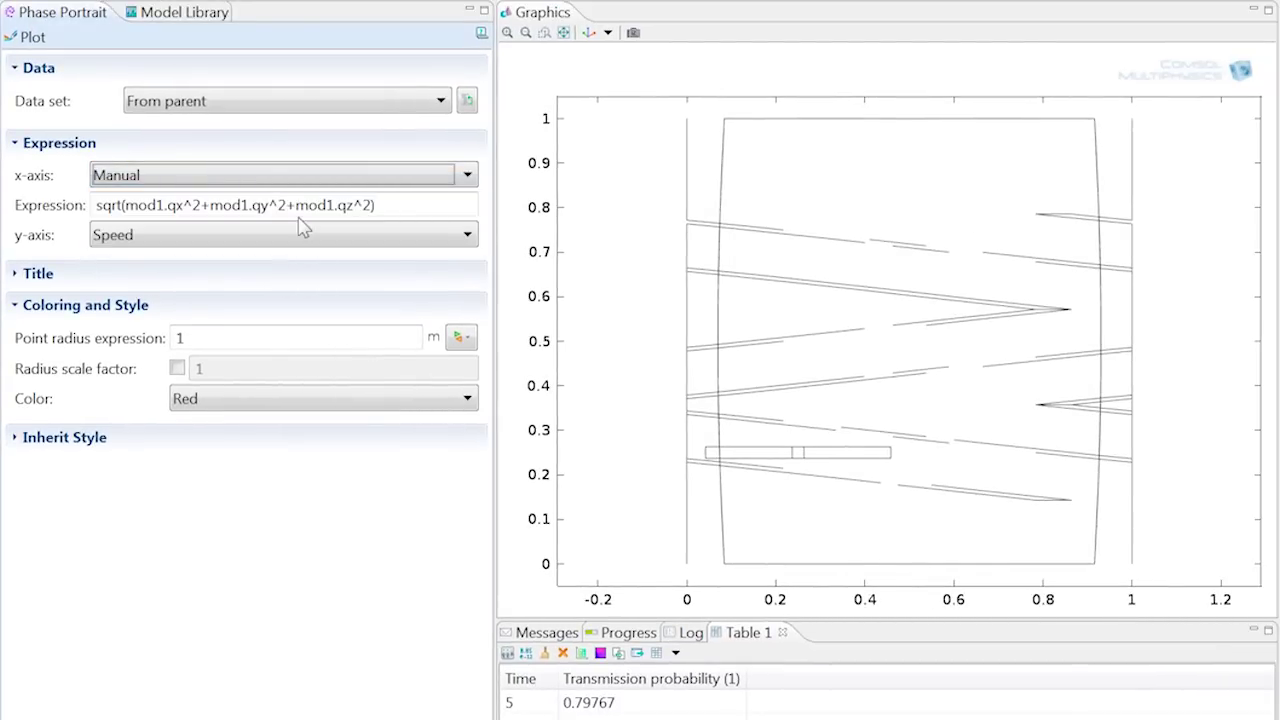
pyautogui.moveTo(390, 208); pyautogui.dragTo(78, 212)
pyautogui.write('mod1.qx')
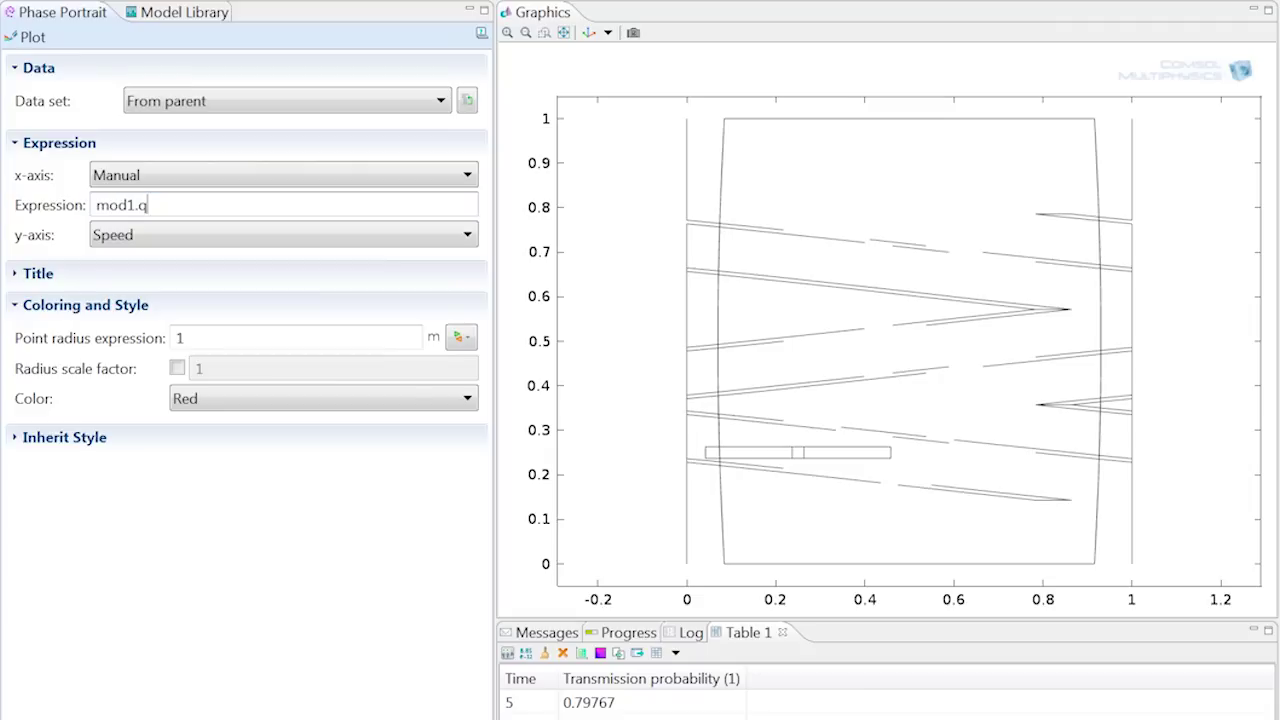
pyautogui.click(130, 241)
pyautogui.click(143, 278)
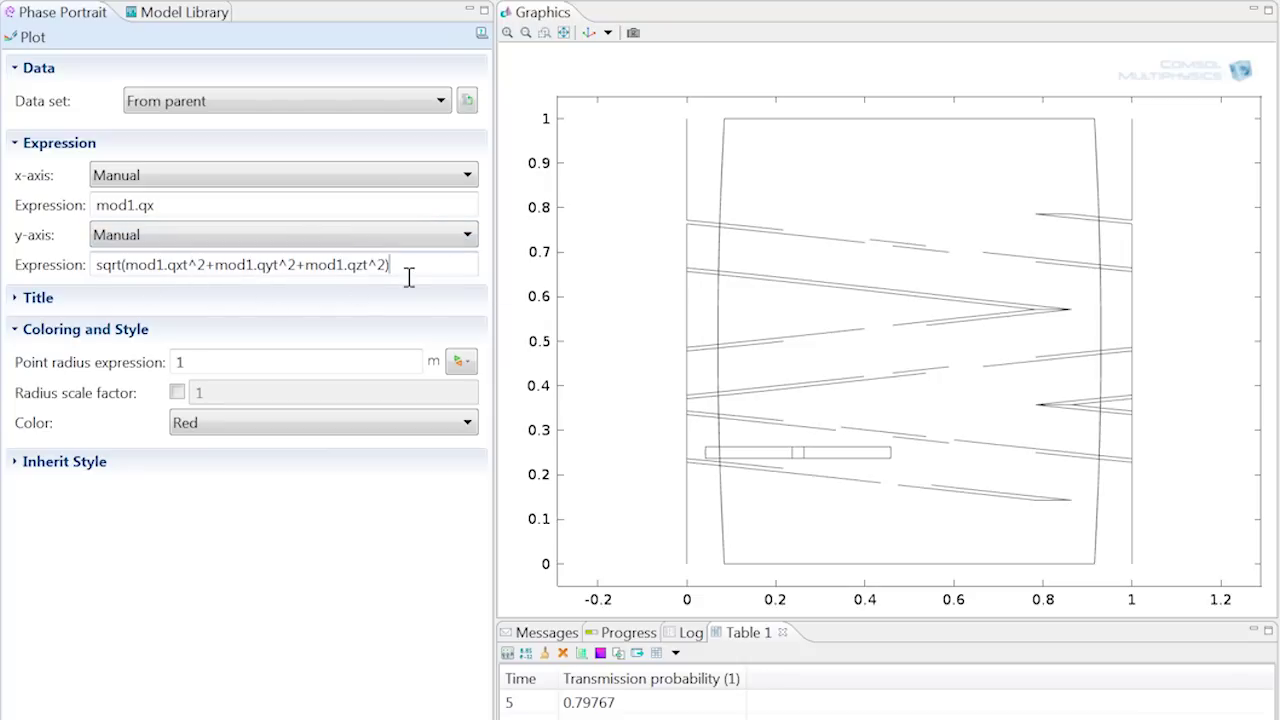
pyautogui.moveTo(408, 274); pyautogui.dragTo(45, 266)
pyautogui.write('mod')
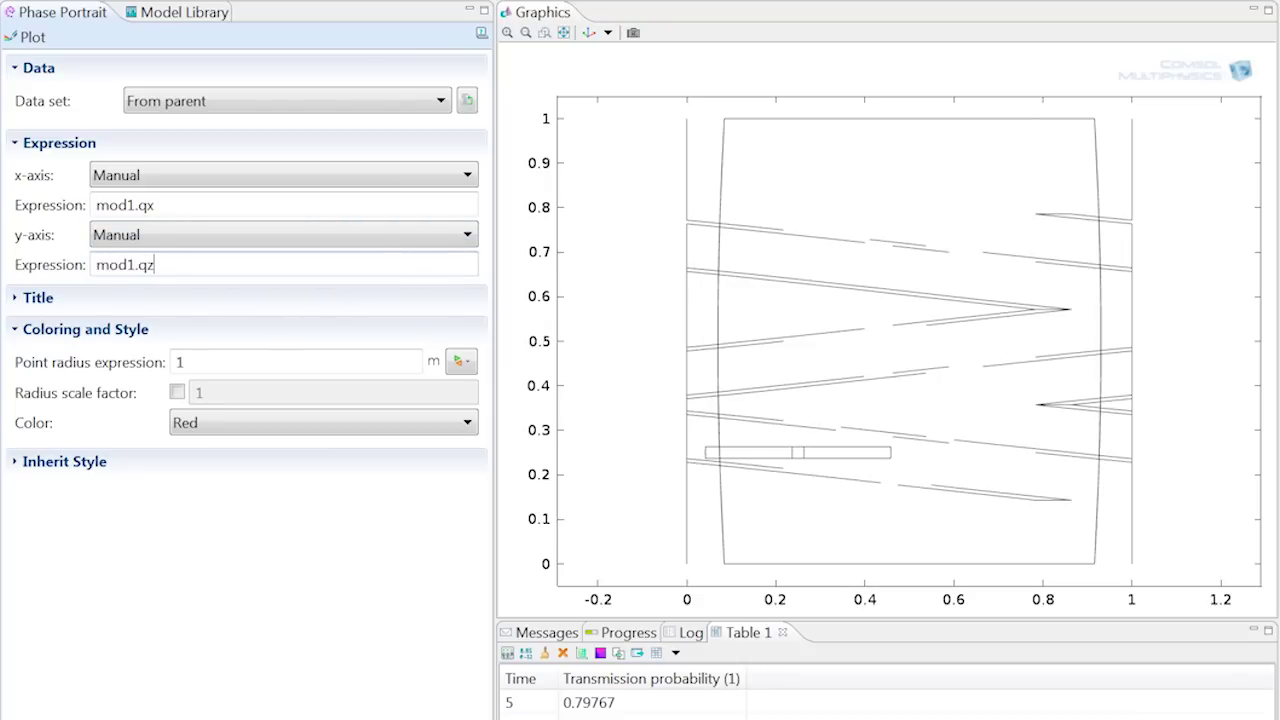
pyautogui.write('1.qz')
pyautogui.click(34, 38)
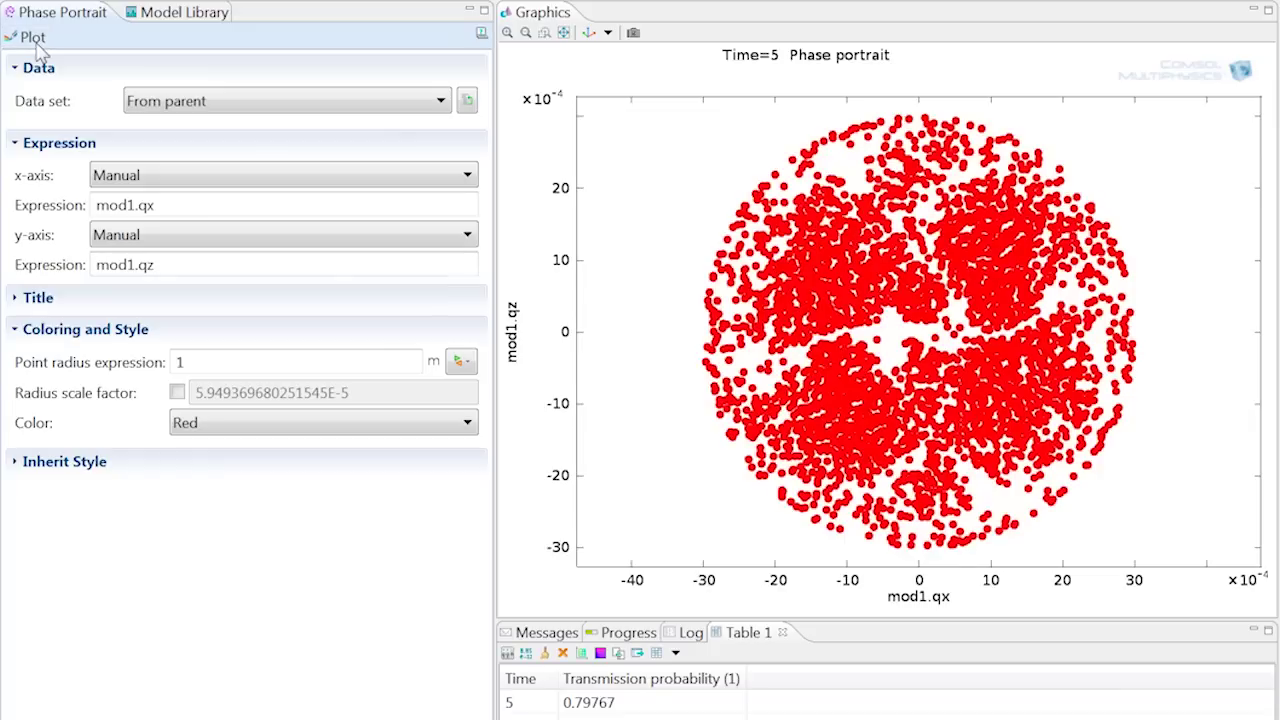
# Step: Enable the phase portrait's radius scale factor and set it to 3E-5
pyautogui.click(566, 33)
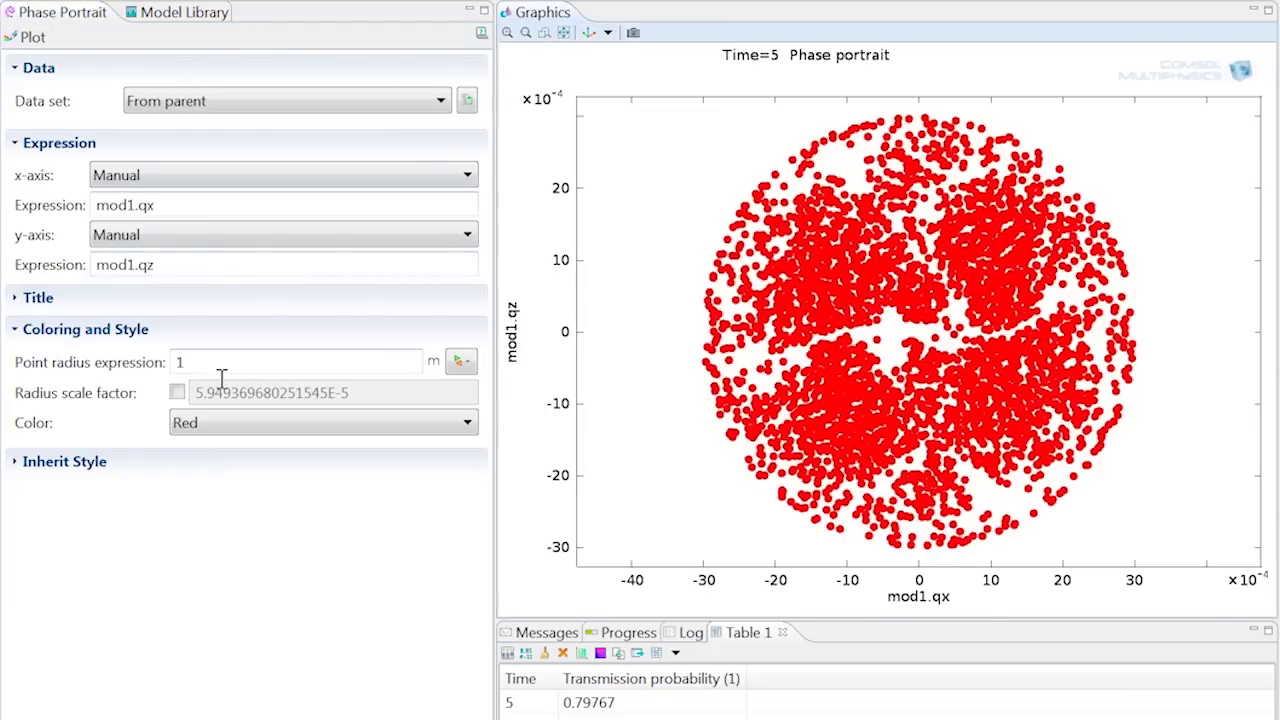
pyautogui.click(177, 393)
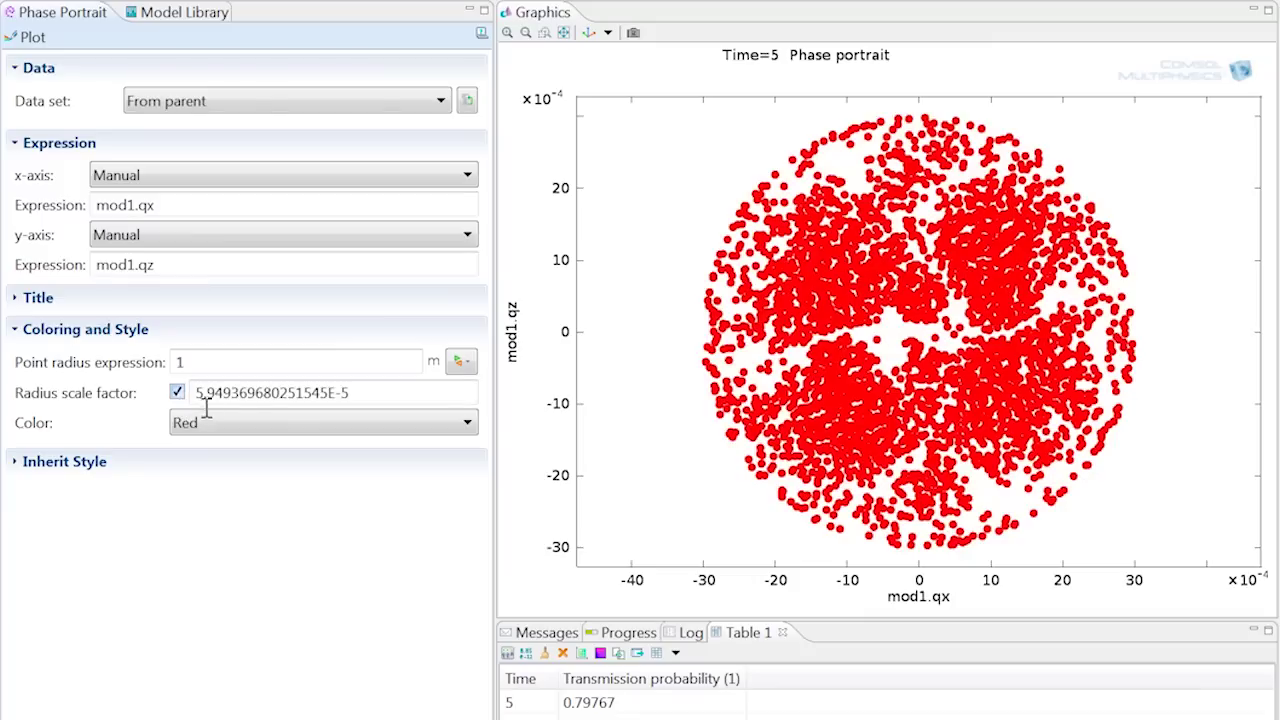
pyautogui.moveTo(317, 393); pyautogui.dragTo(188, 402)
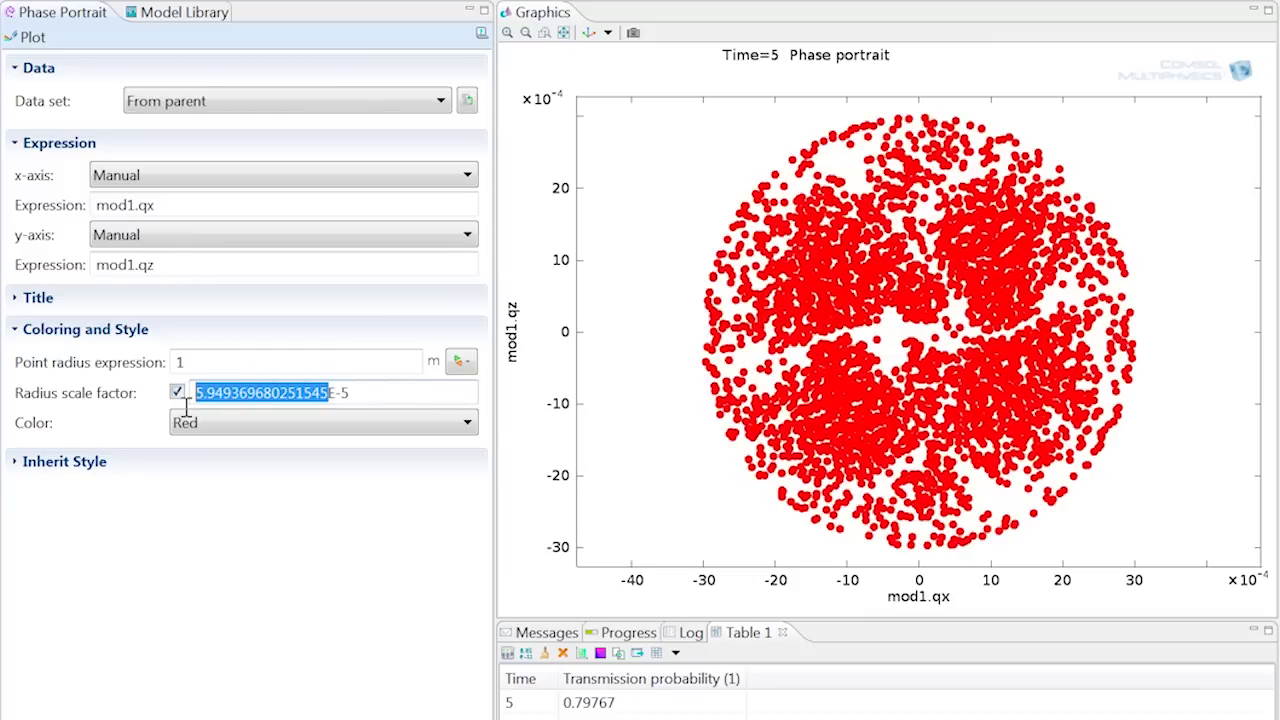
pyautogui.write('3')
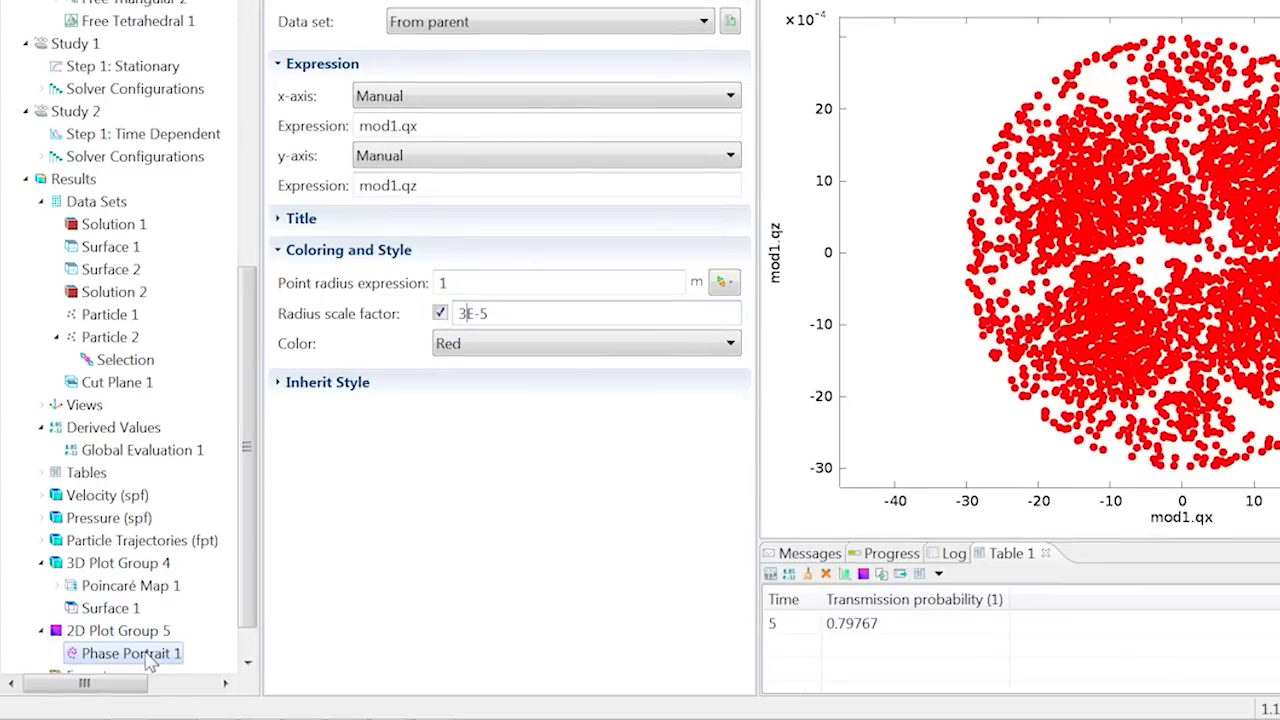
# Step: Colour Phase Portrait 1 by at(0,qx<0) without a colour legend, and replot
pyautogui.rightClick(150, 655)
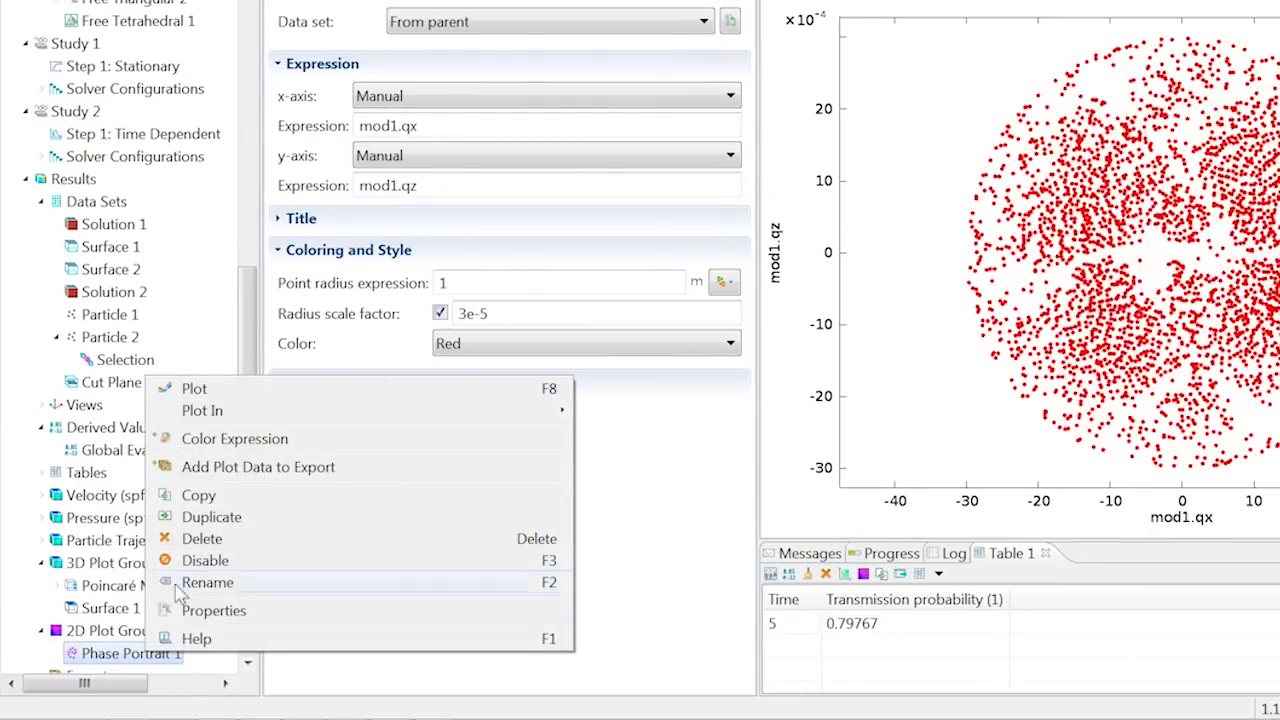
pyautogui.click(200, 438)
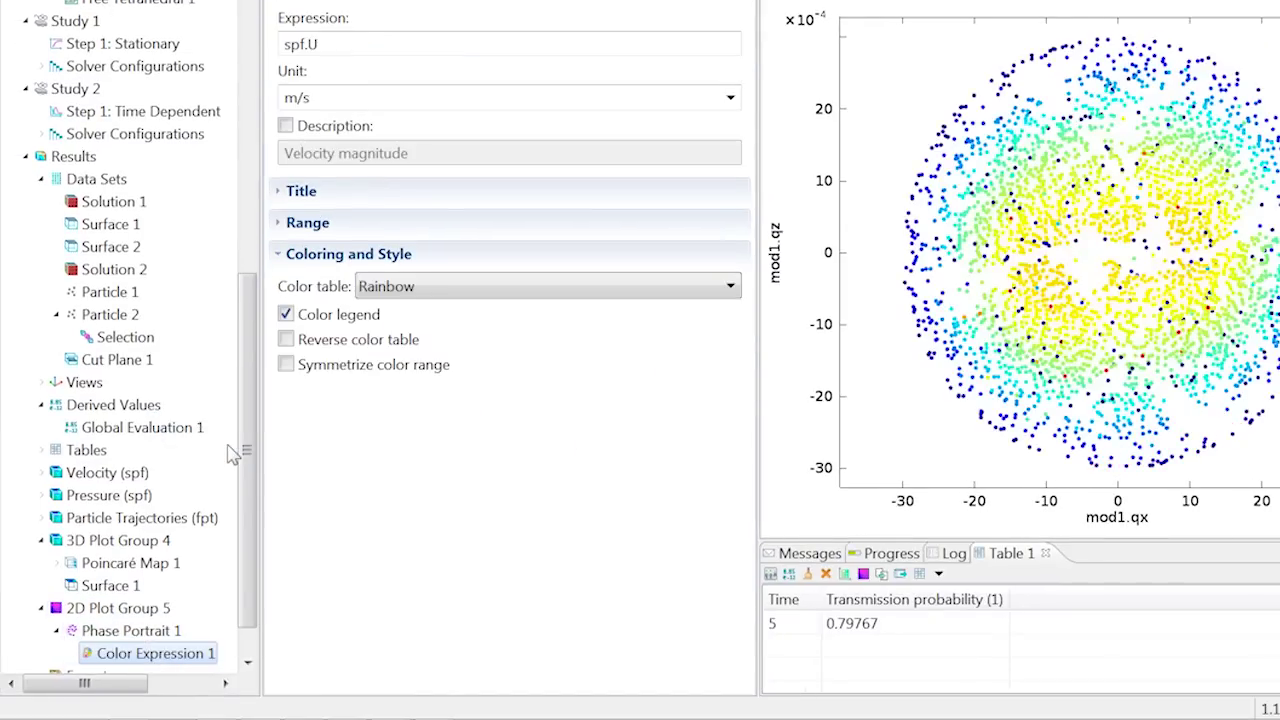
pyautogui.click(287, 318)
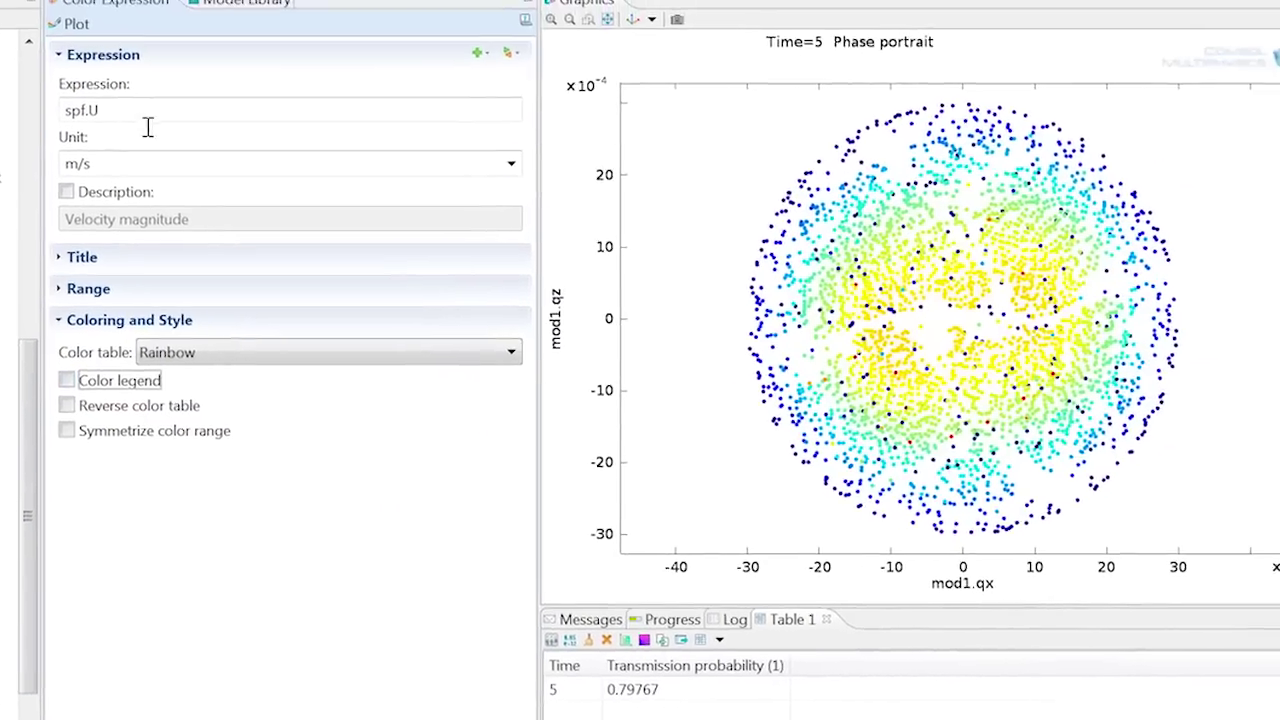
pyautogui.moveTo(400, 48); pyautogui.dragTo(280, 55)
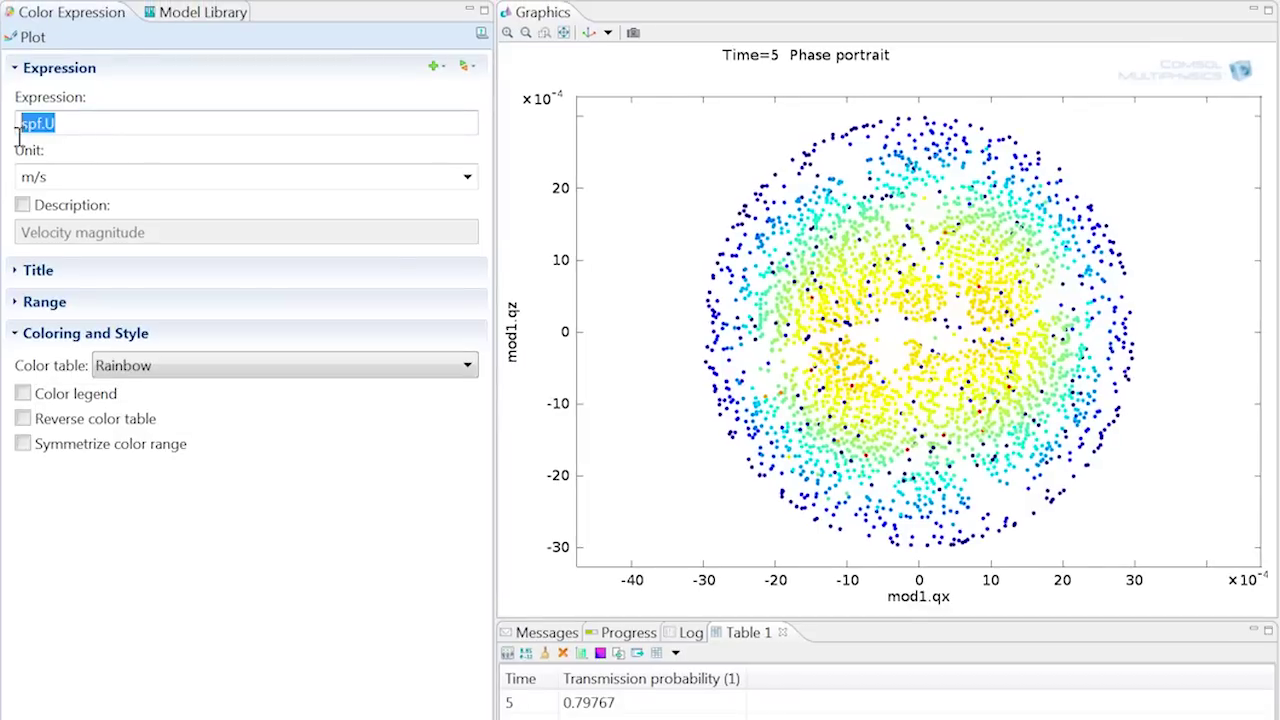
pyautogui.write('at(0,qx<0')
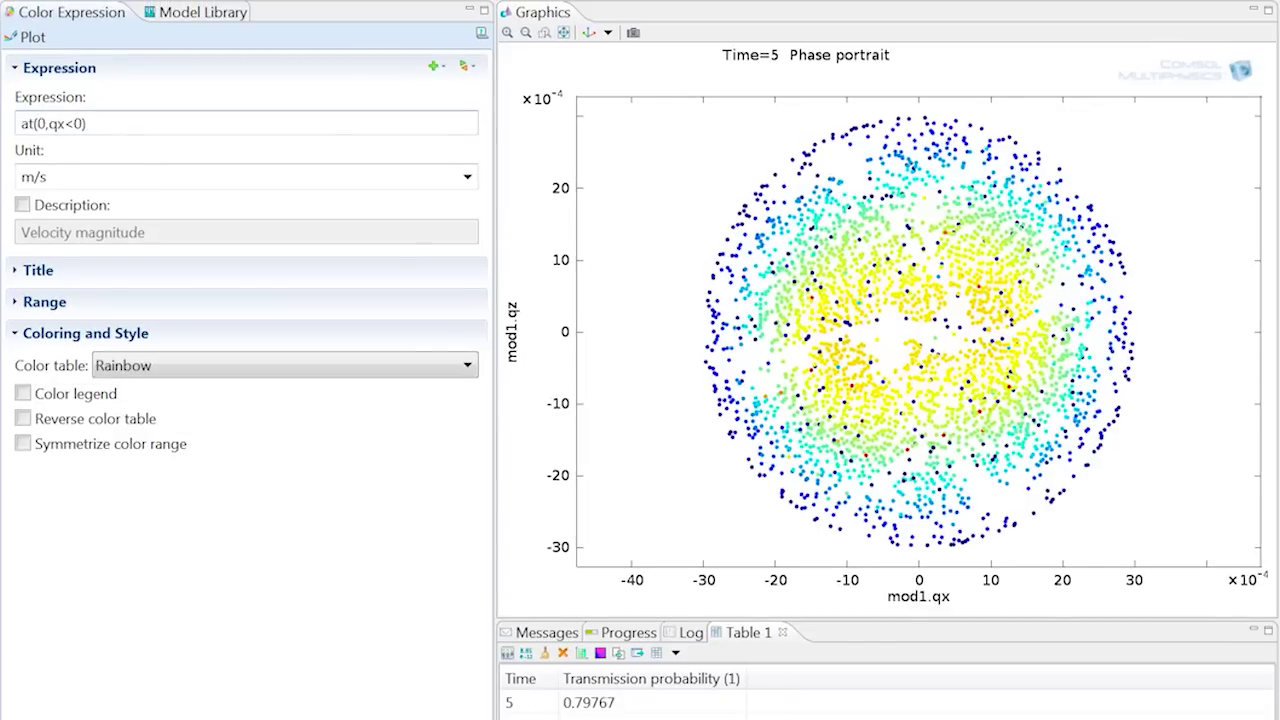
pyautogui.click(25, 44)
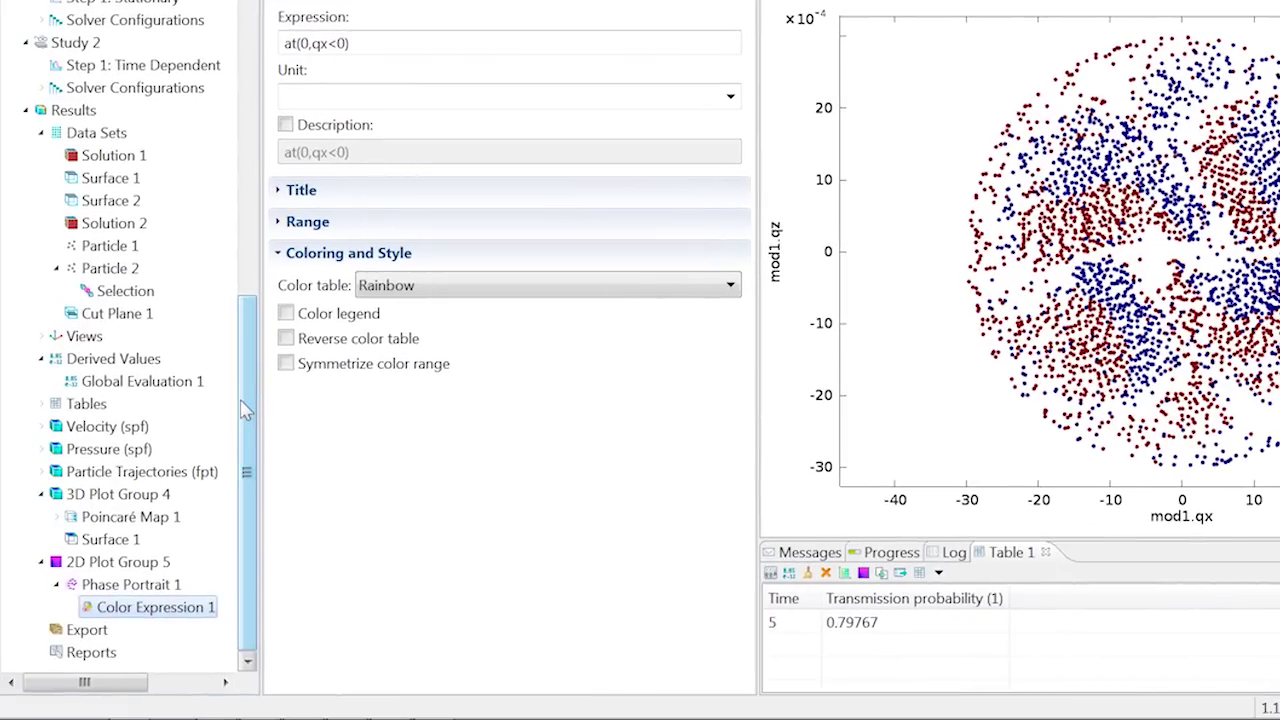
# Step: Add an animation Player under Export with 2D Plot Group 5 as its subject
pyautogui.rightClick(101, 625)
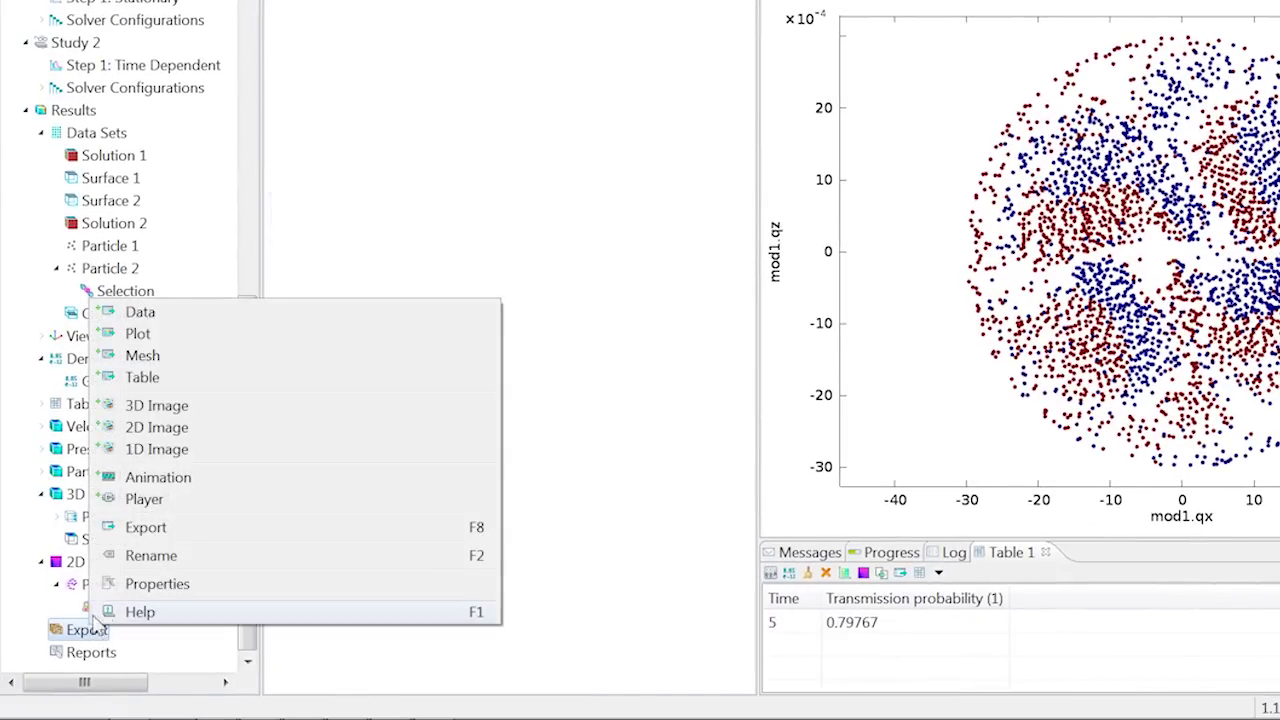
pyautogui.click(148, 499)
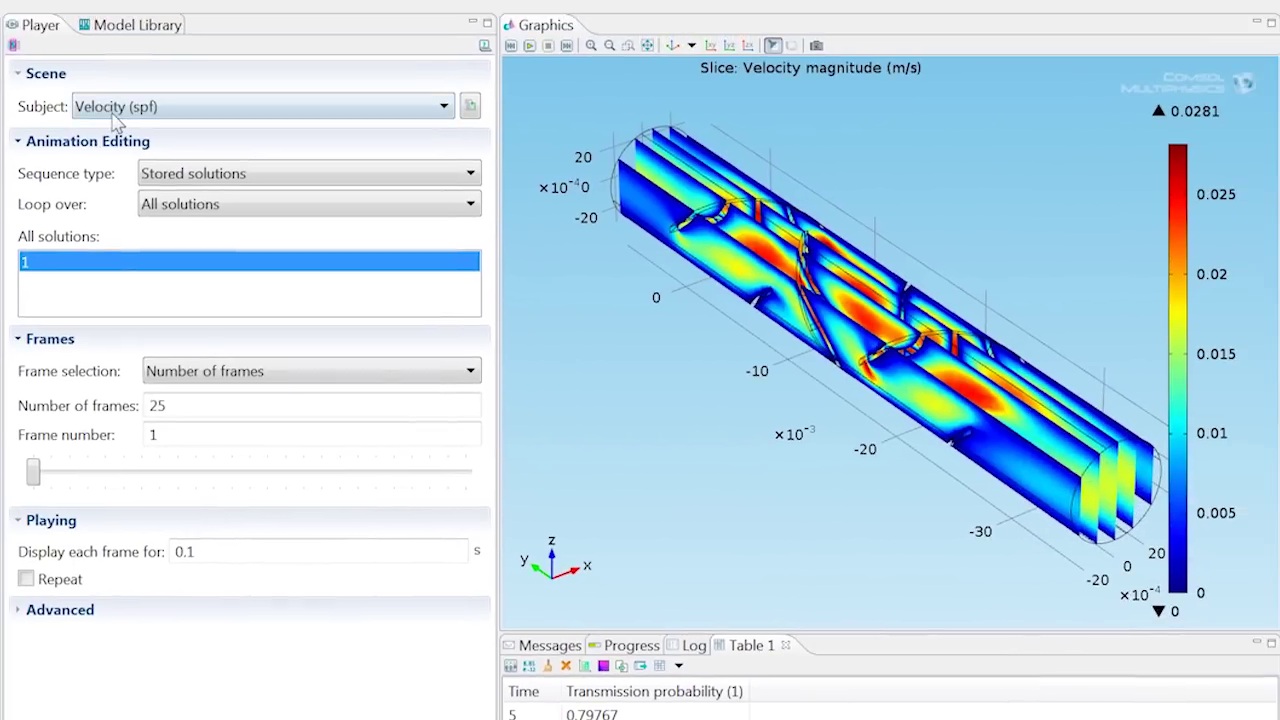
pyautogui.click(114, 116)
pyautogui.click(126, 231)
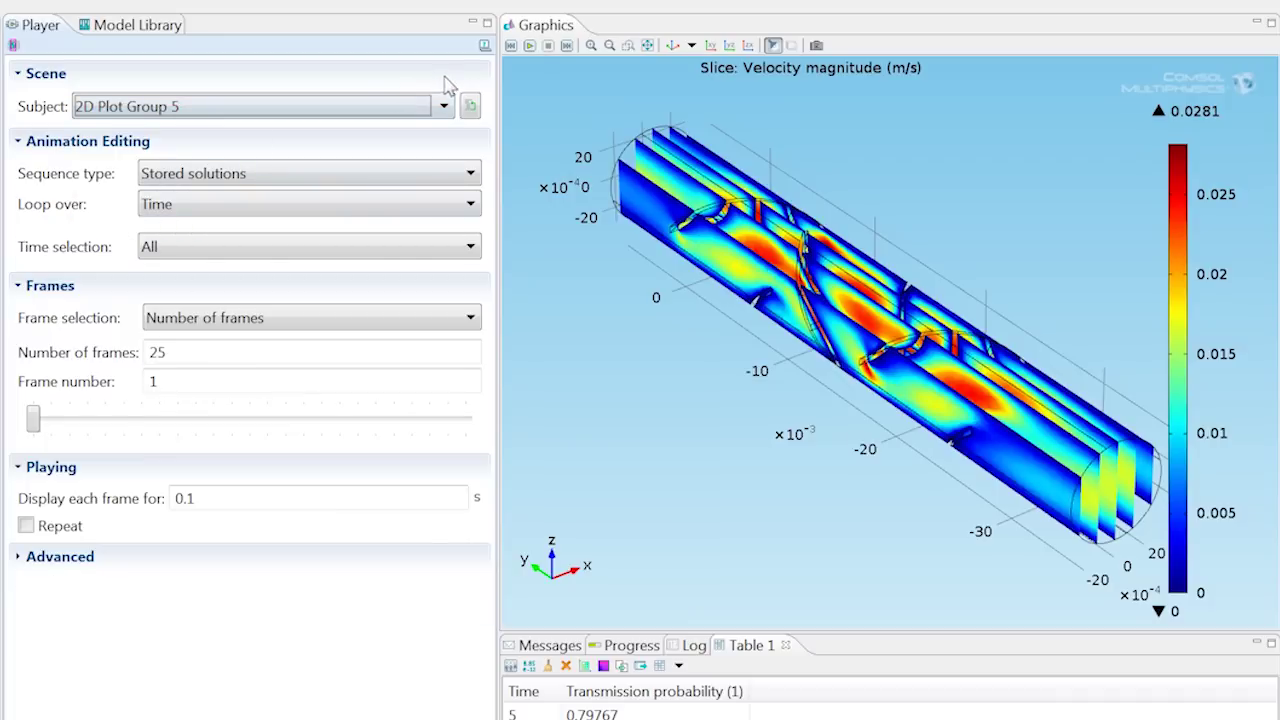
# Step: Play the phase-portrait mixing animation through time, replaying it twice
pyautogui.click(529, 47)
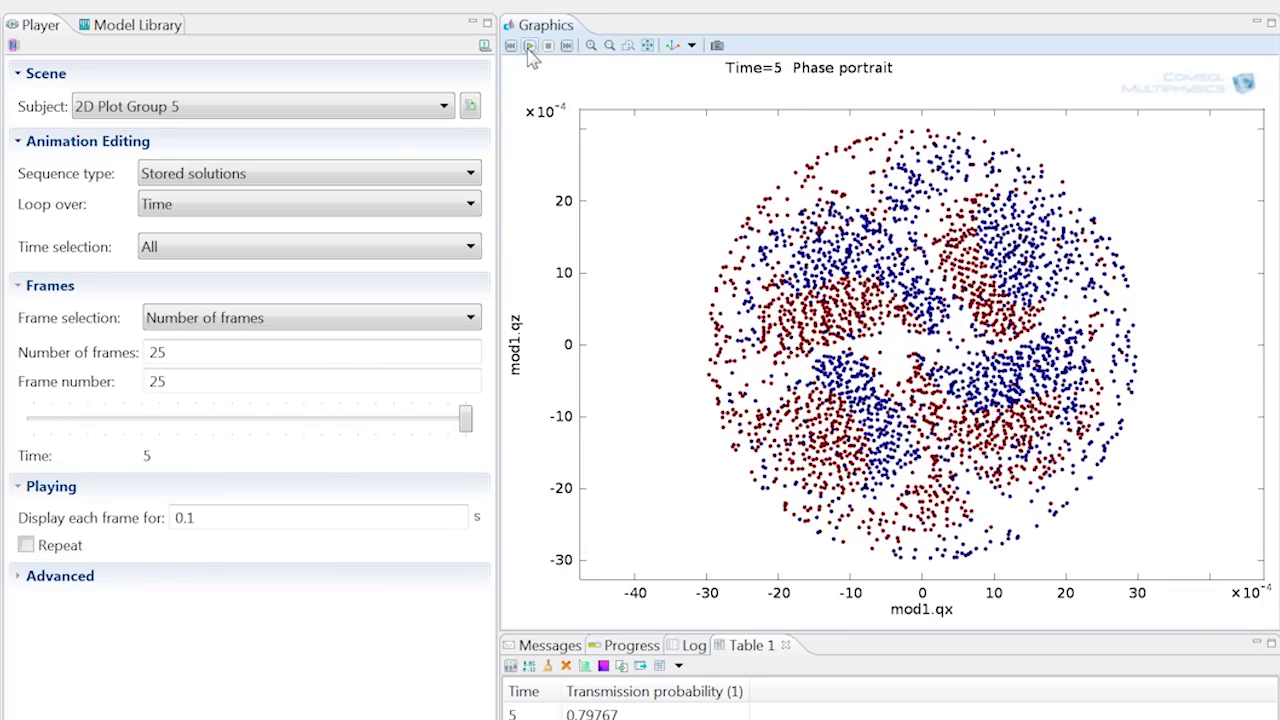
pyautogui.click(529, 47)
pyautogui.click(530, 50)
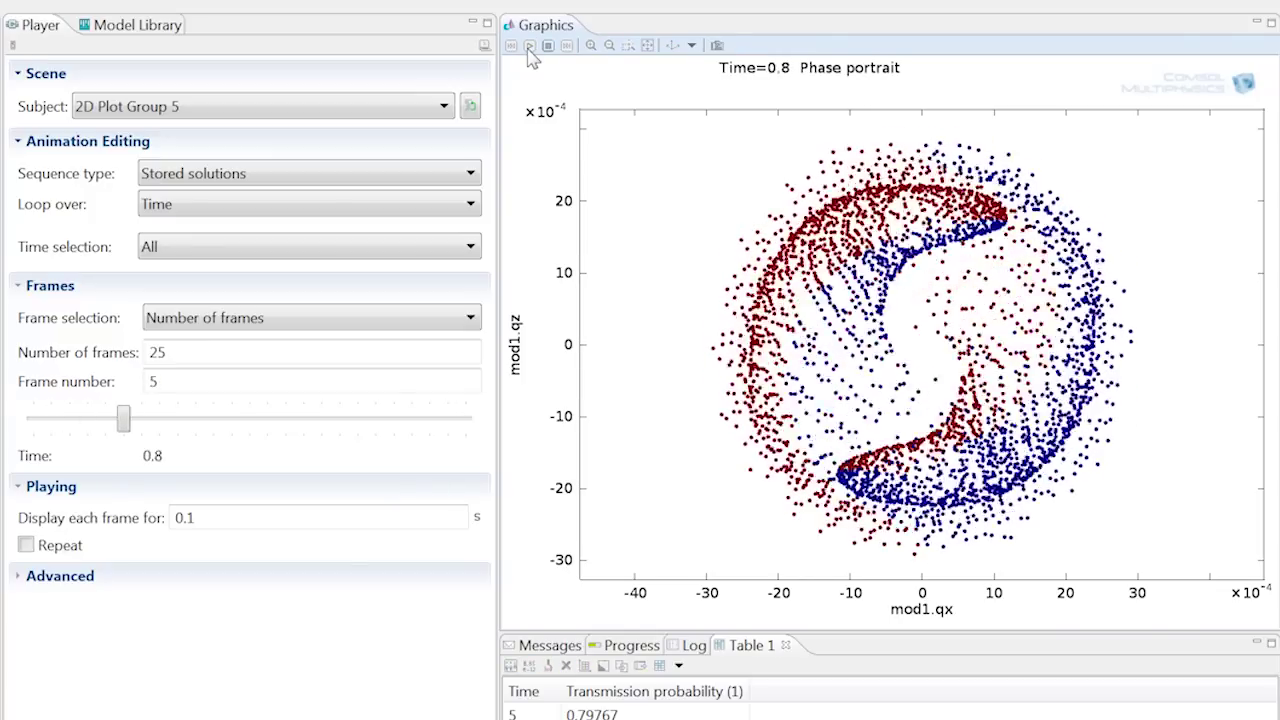